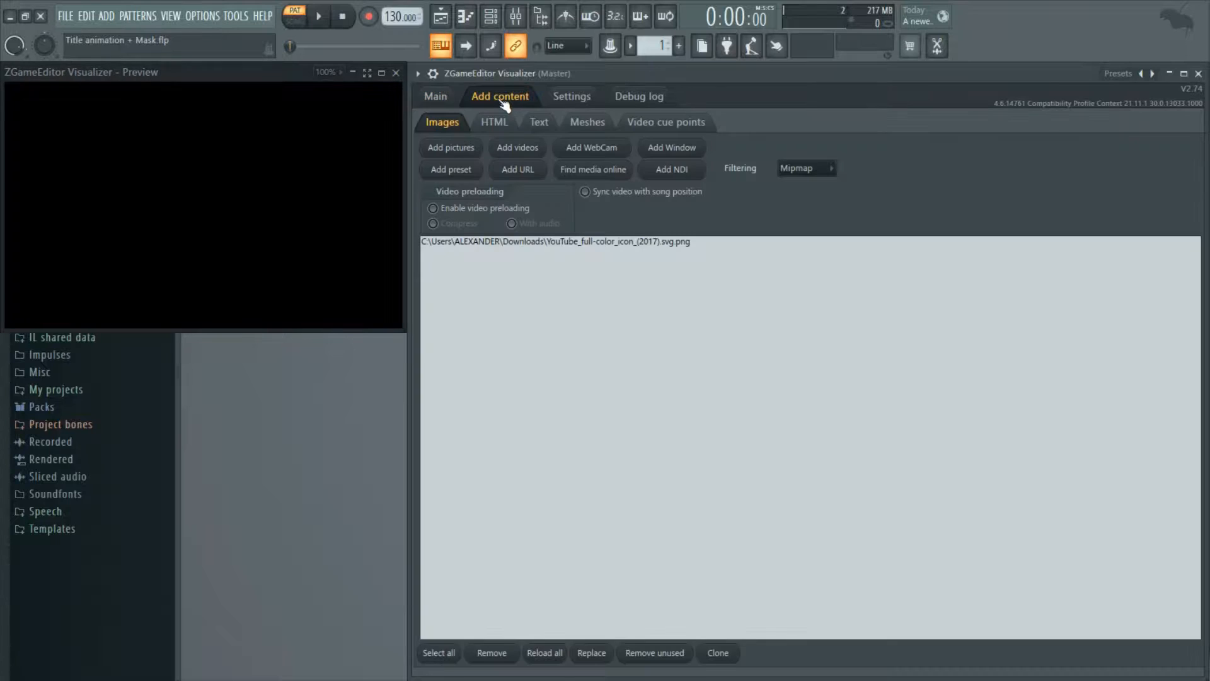
Review the imported YouTube icon image and the text content SUBSCRIBE My Channel.
left_click(459, 244)
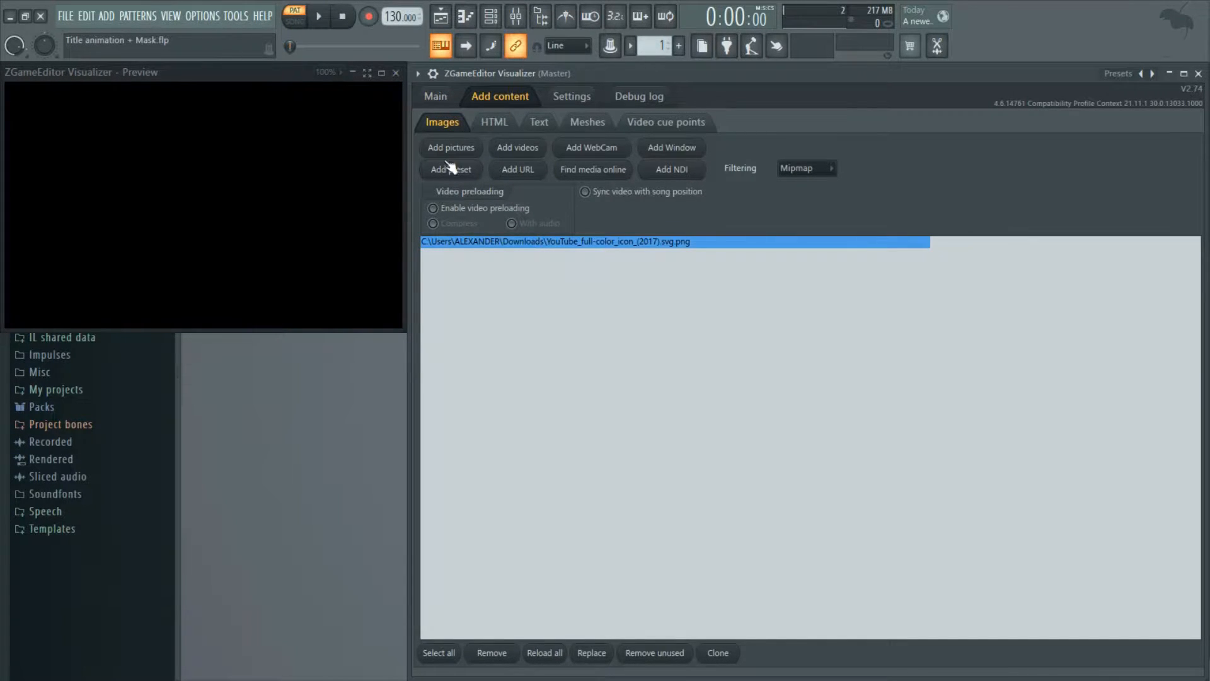
left_click(540, 122)
left_click_drag(520, 167, 421, 167)
left_click(514, 169)
Add the HUD Text effect as the first layer.
left_click(446, 98)
left_click(428, 117)
left_click(513, 154)
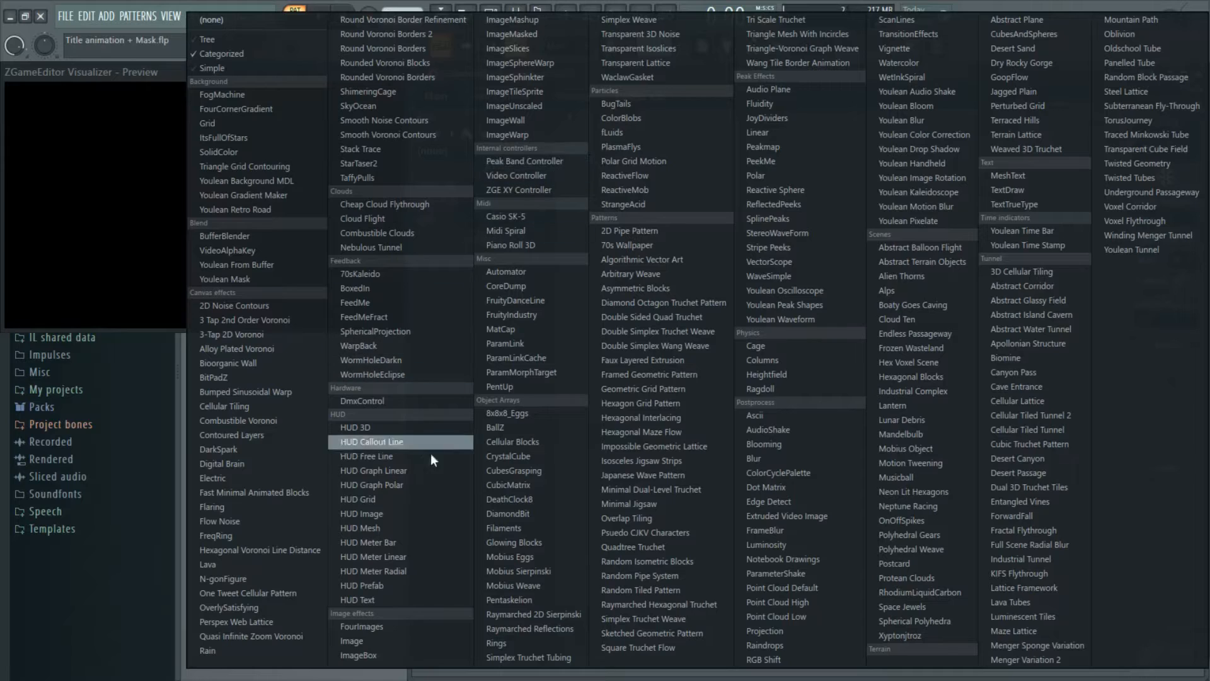
left_click(392, 604)
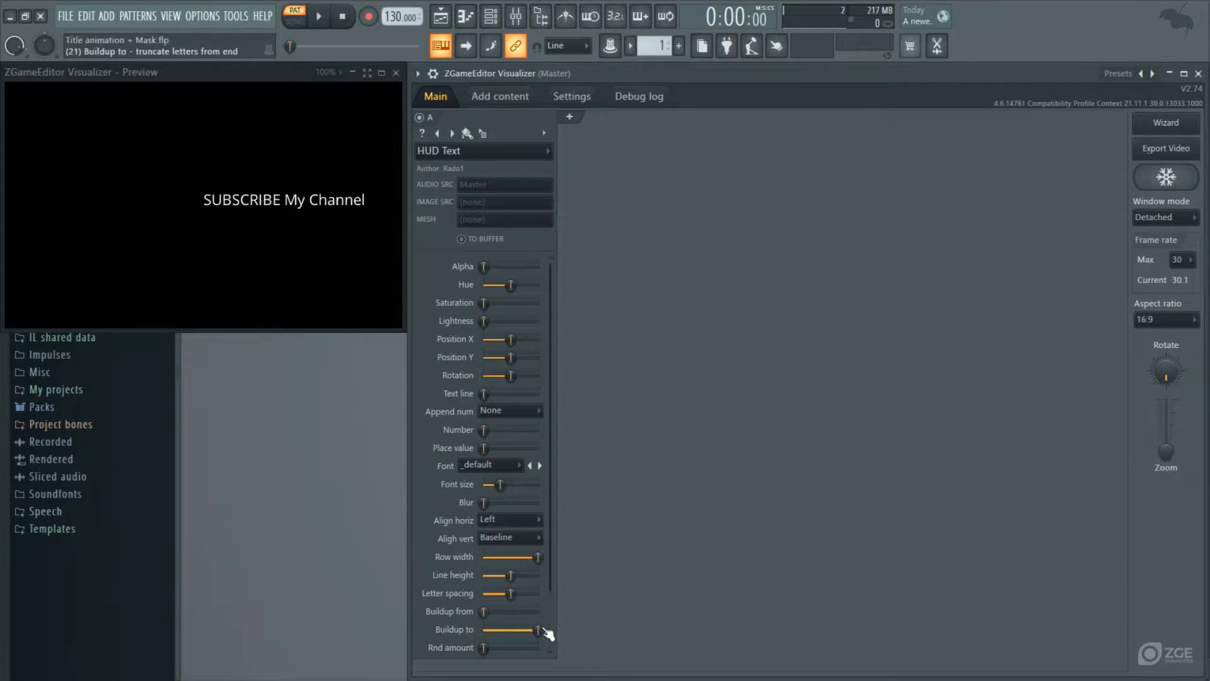
Set Buildup to to 44% so only SUBSCRIBE shows, and centre the text horizontally with Baseline vertical alignment.
left_click_drag(537, 630, 527, 629)
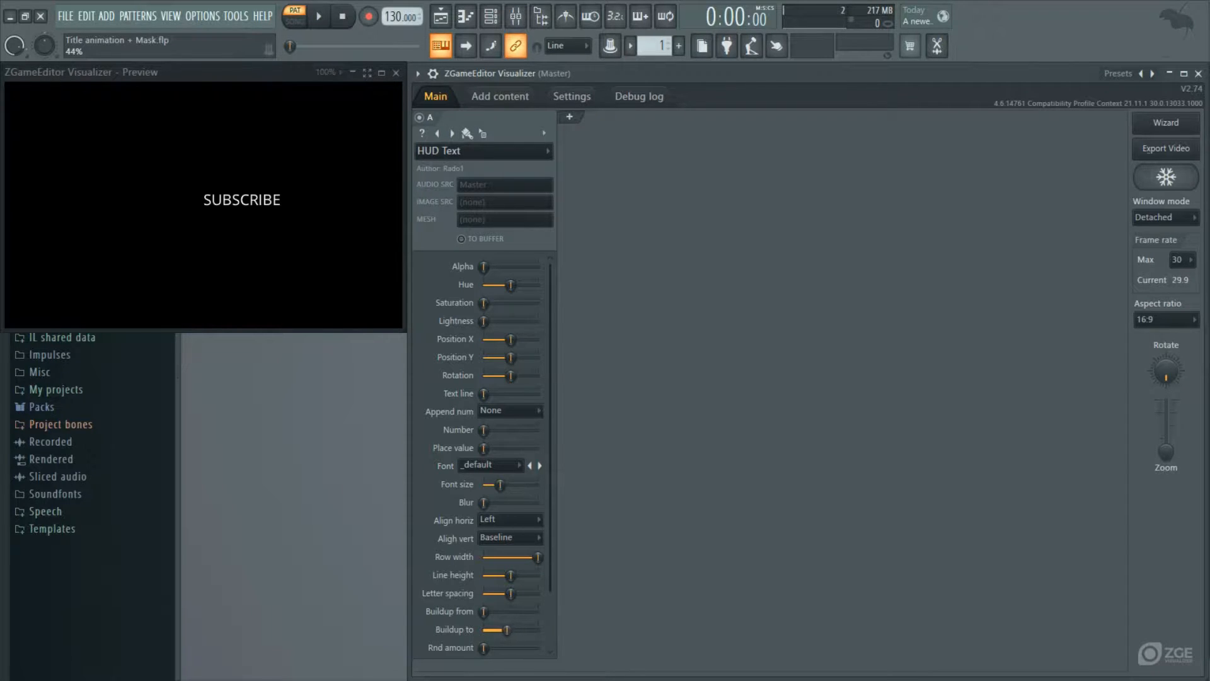
left_click(511, 520)
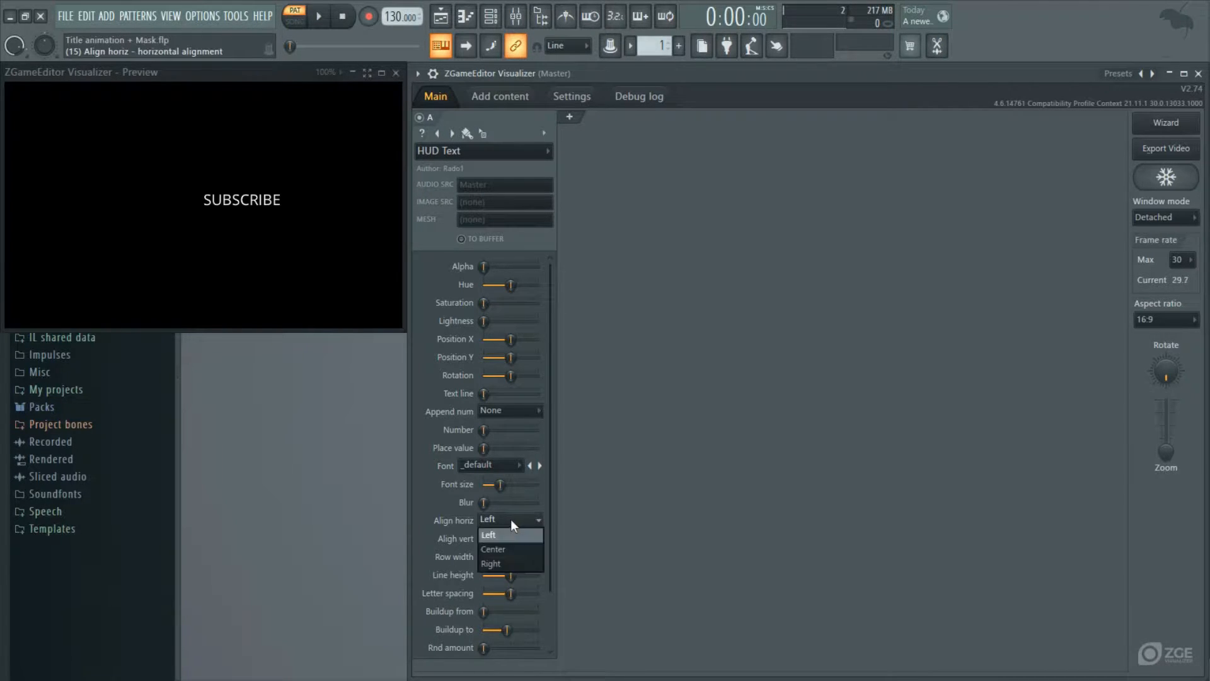
left_click(504, 548)
left_click(496, 538)
left_click(497, 538)
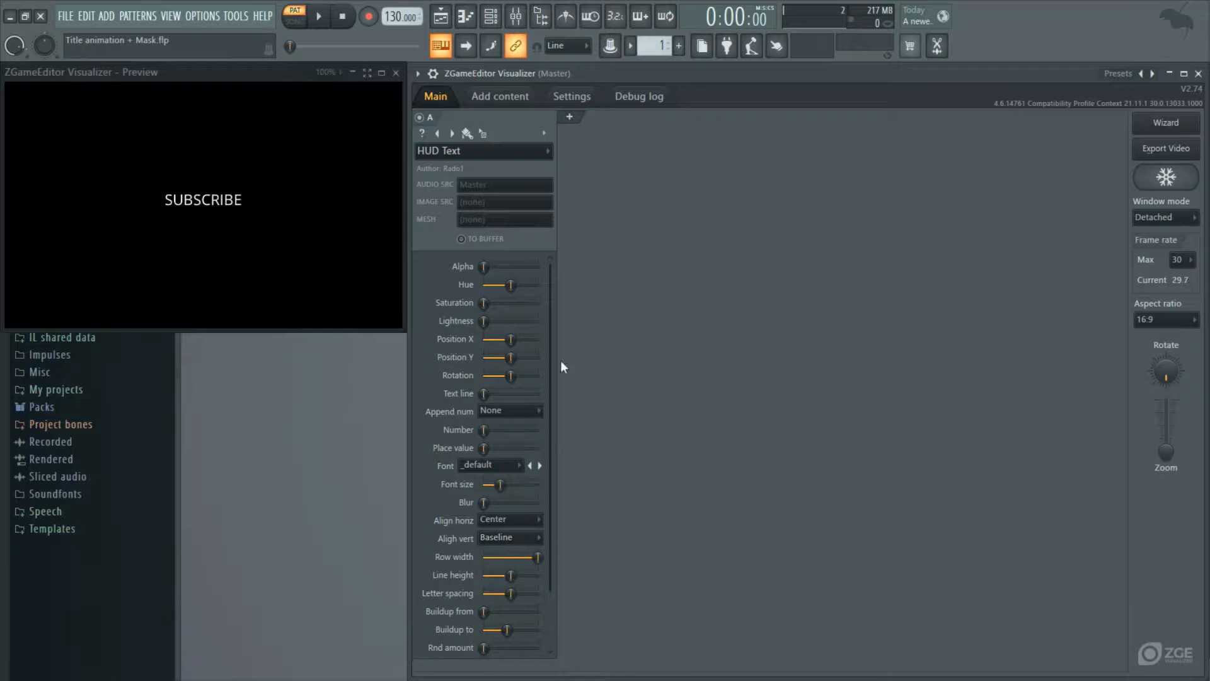
Clone the HUD Text layer and set the copy's vertical alignment to Middle.
left_click(544, 133)
left_click(567, 165)
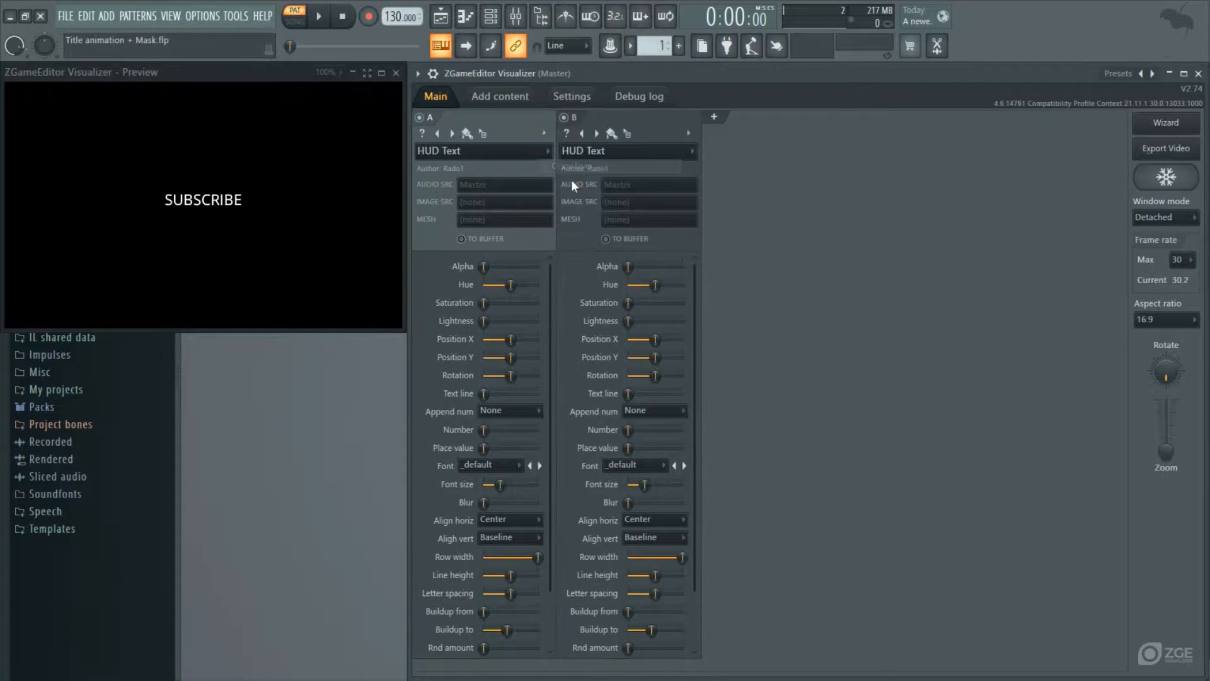
left_click(656, 538)
left_click(647, 570)
Move layer B's text just below SUBSCRIBE and show only My Channel, with Buildup from at 50% and Buildup to at maximum.
left_click_drag(654, 360, 657, 359)
scroll(700, 505, "down", 3)
mouse_move(651, 576)
left_mouse_down()
mouse_move(682, 575)
mouse_move(655, 557)
left_mouse_up()
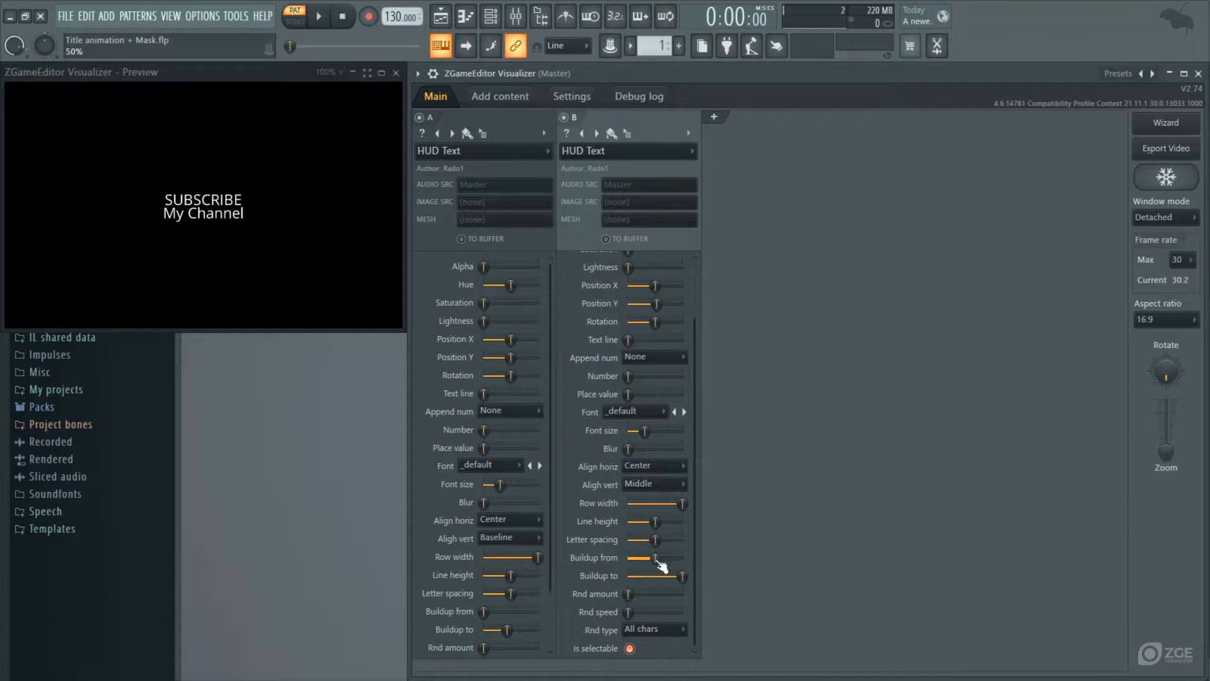
Change the SUBSCRIBE text's font to Phonk Contrast and enlarge it to over half the preview width.
left_click(510, 468)
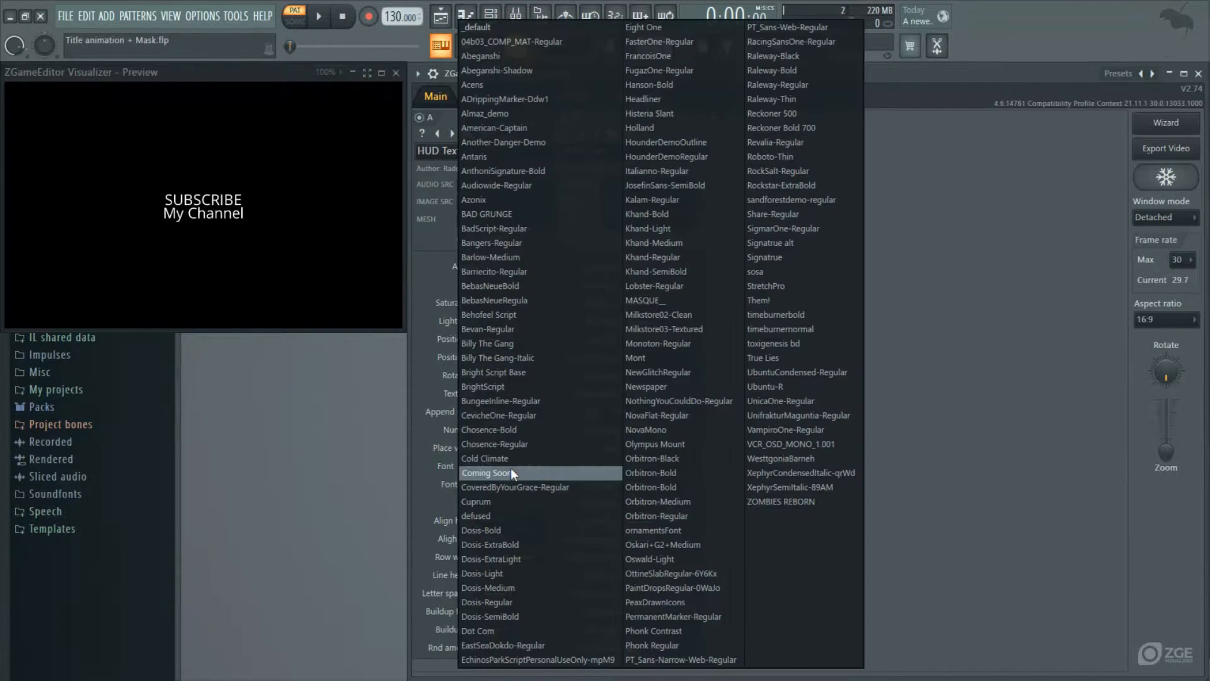
left_click(692, 634)
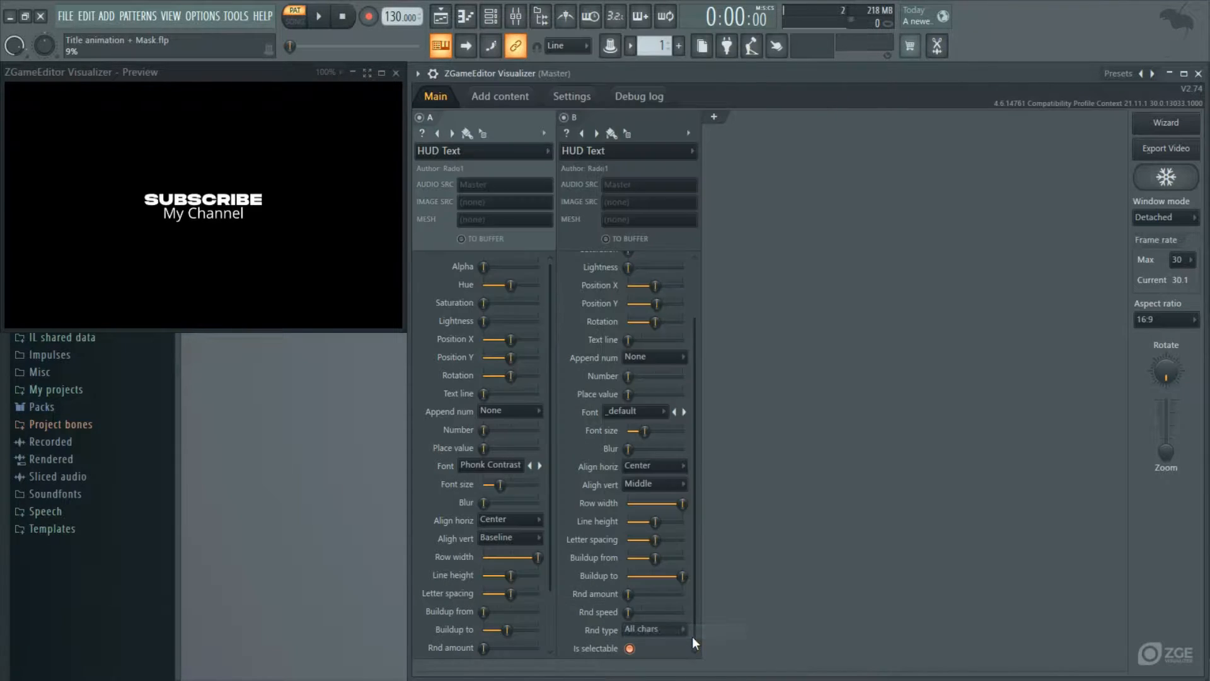
left_click_drag(500, 485, 506, 485)
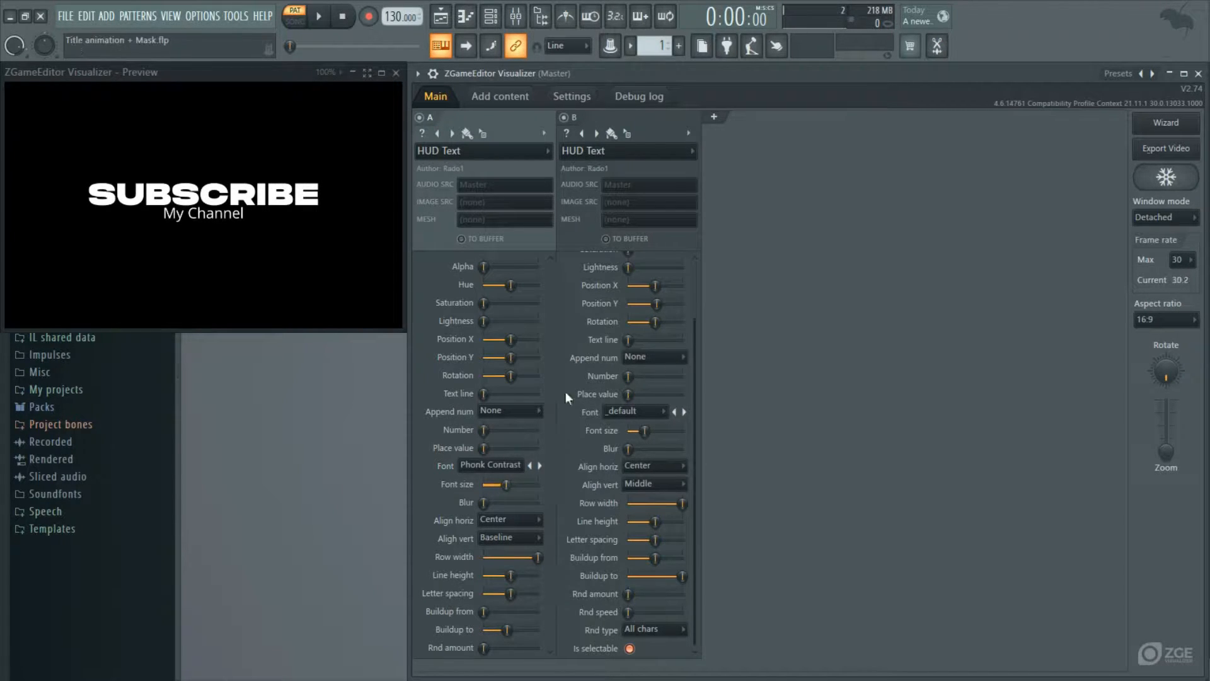
Set the My Channel text to Phonk Contrast, shrink it slightly and align its right end with the end of SUBSCRIBE.
left_click(660, 412)
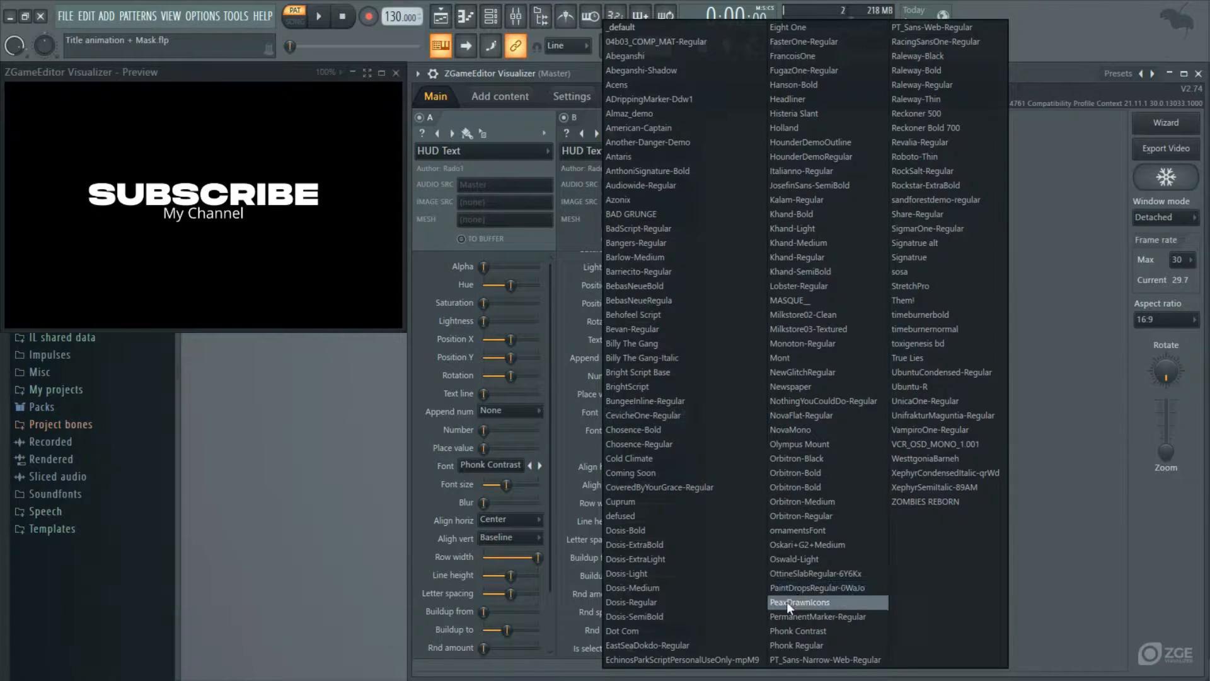
left_click(785, 633)
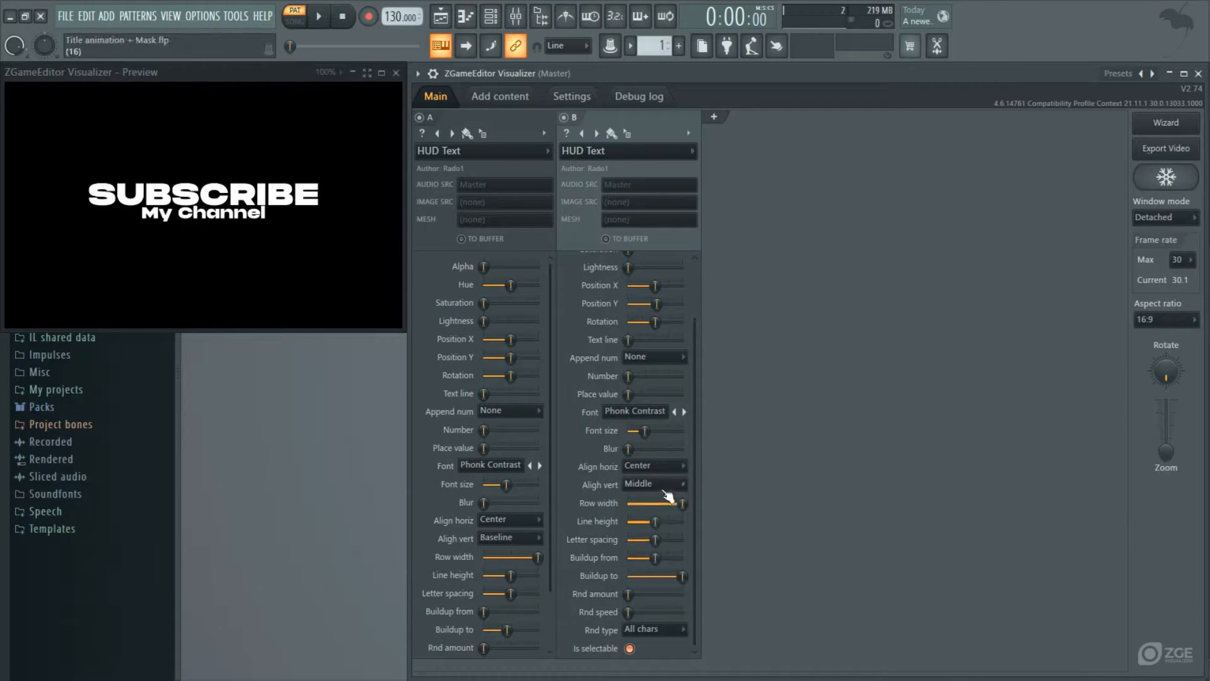
left_click_drag(644, 431, 644, 437)
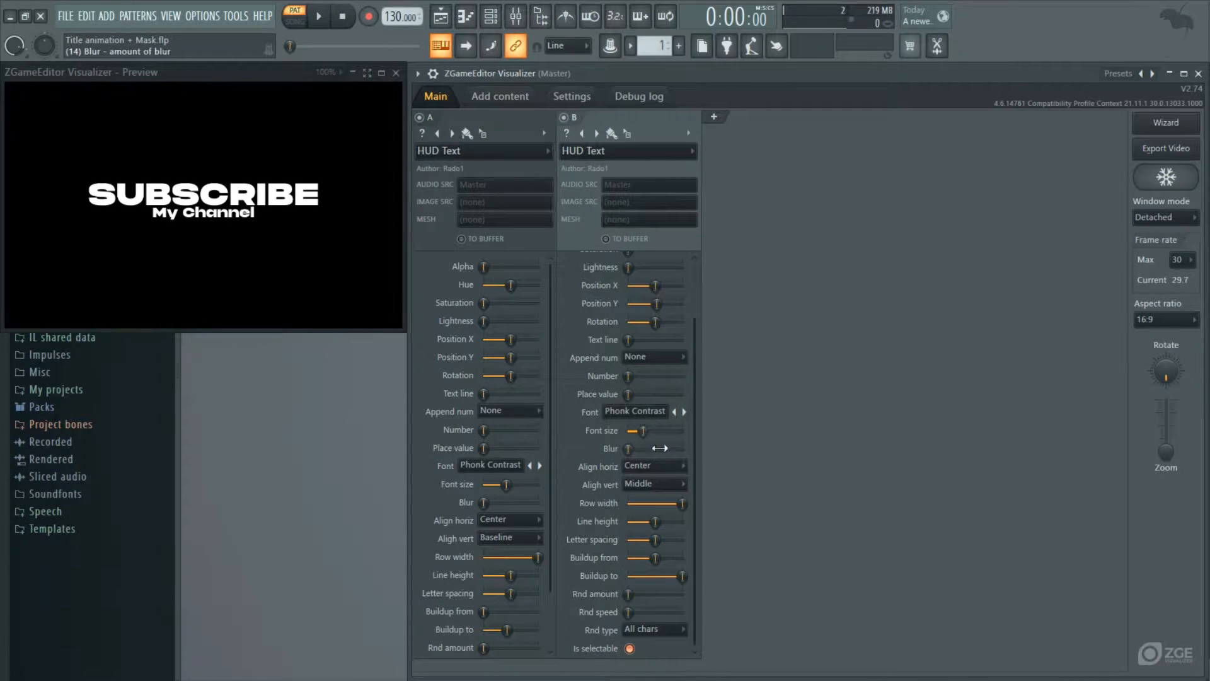
left_click_drag(656, 289, 664, 285)
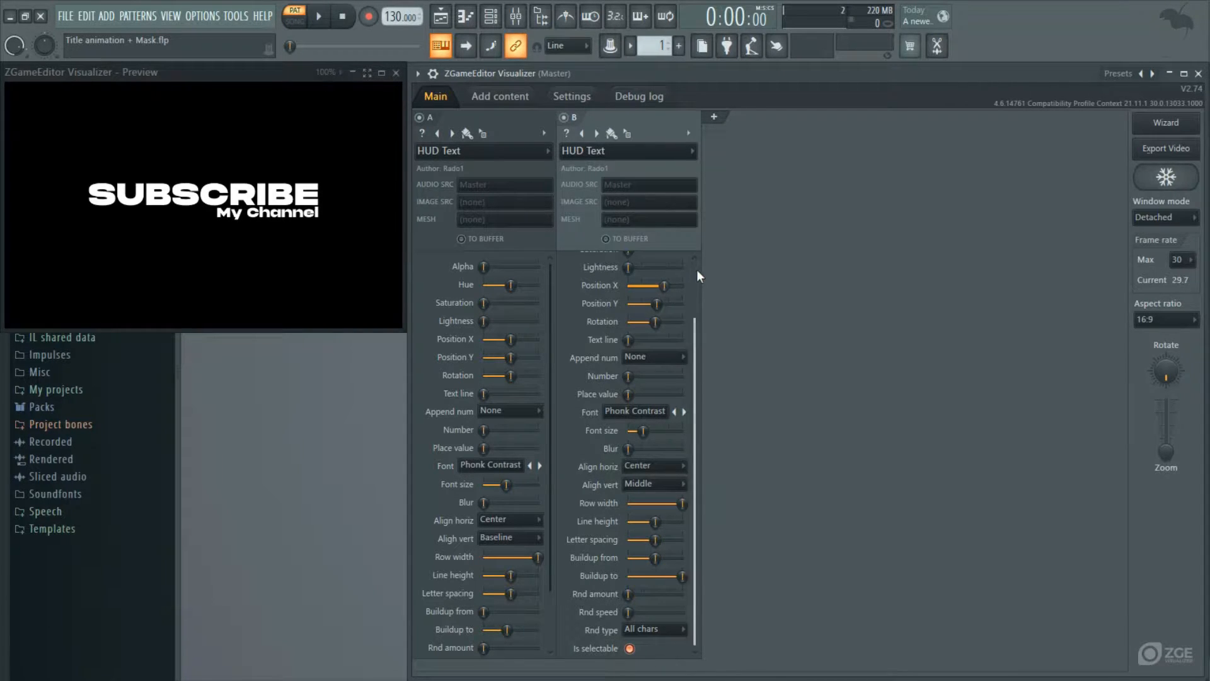
Send both HUD Text layers to buffers and collapse all layers.
left_click(481, 240)
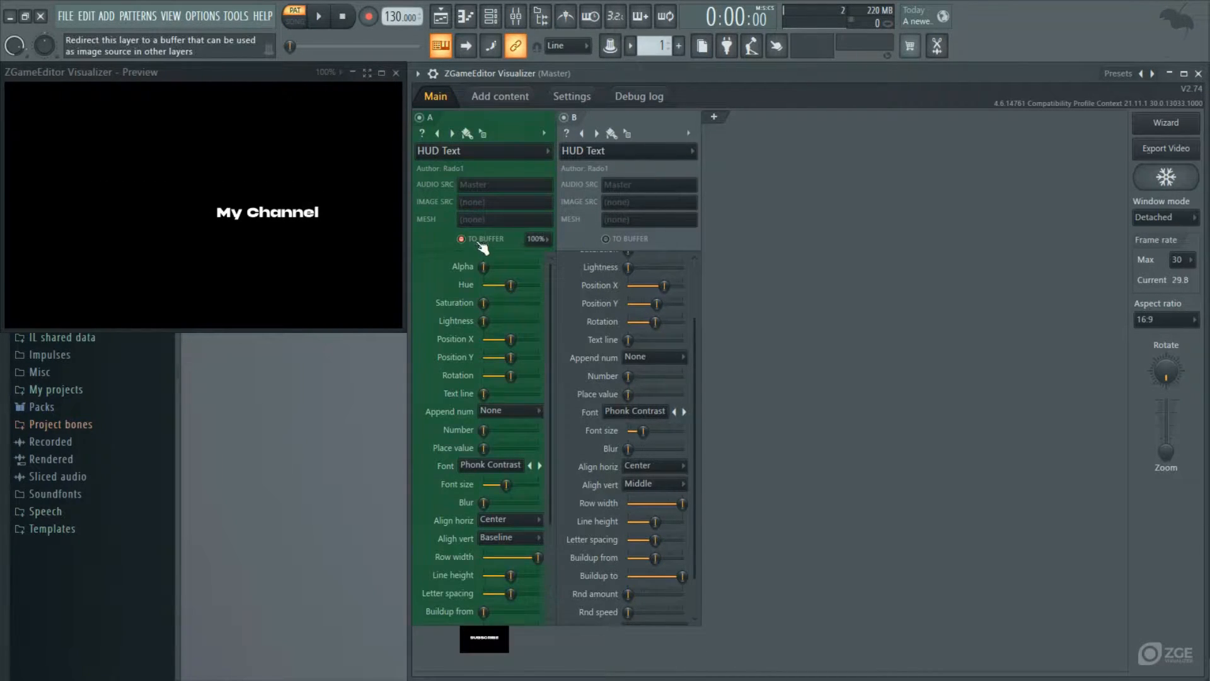
left_click(627, 240)
right_click(817, 226)
left_click(870, 236)
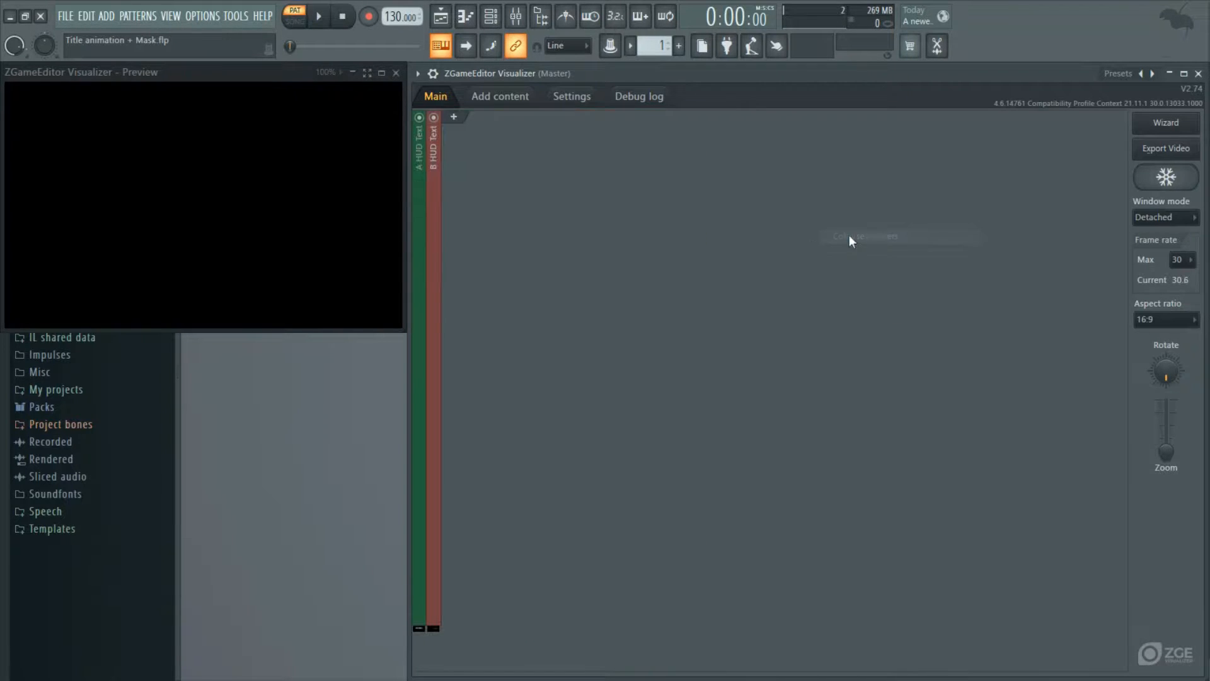
Add layer C with the Image effect.
left_click(464, 120)
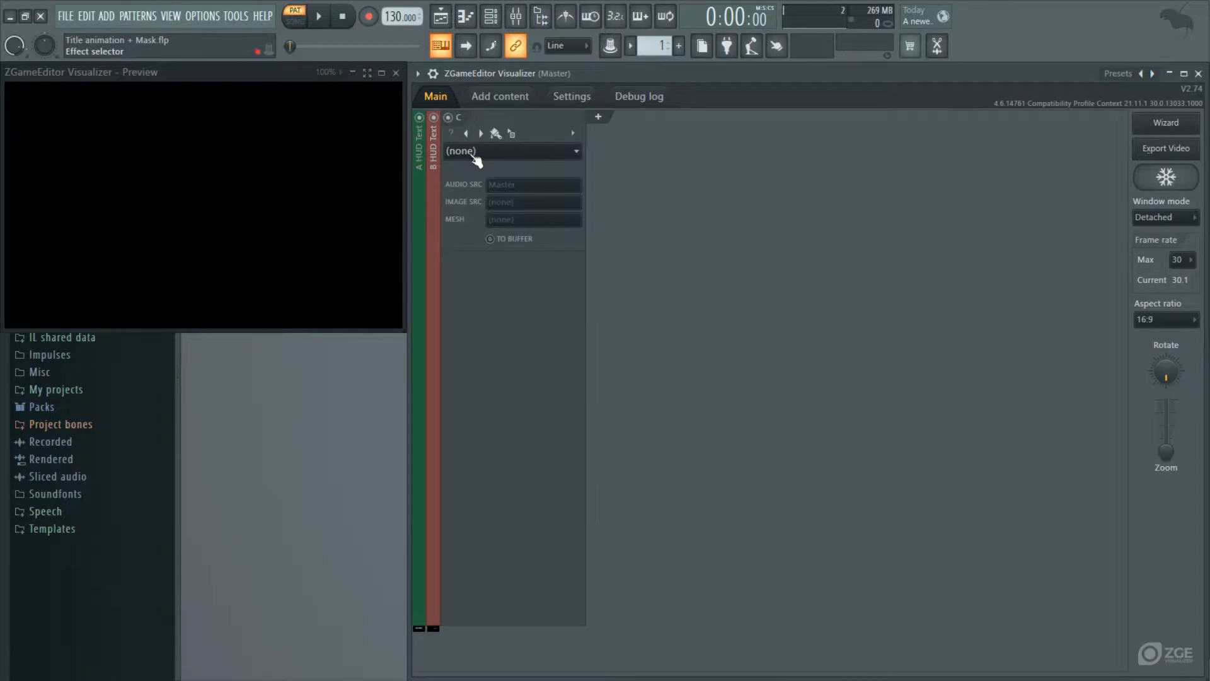
left_click(499, 161)
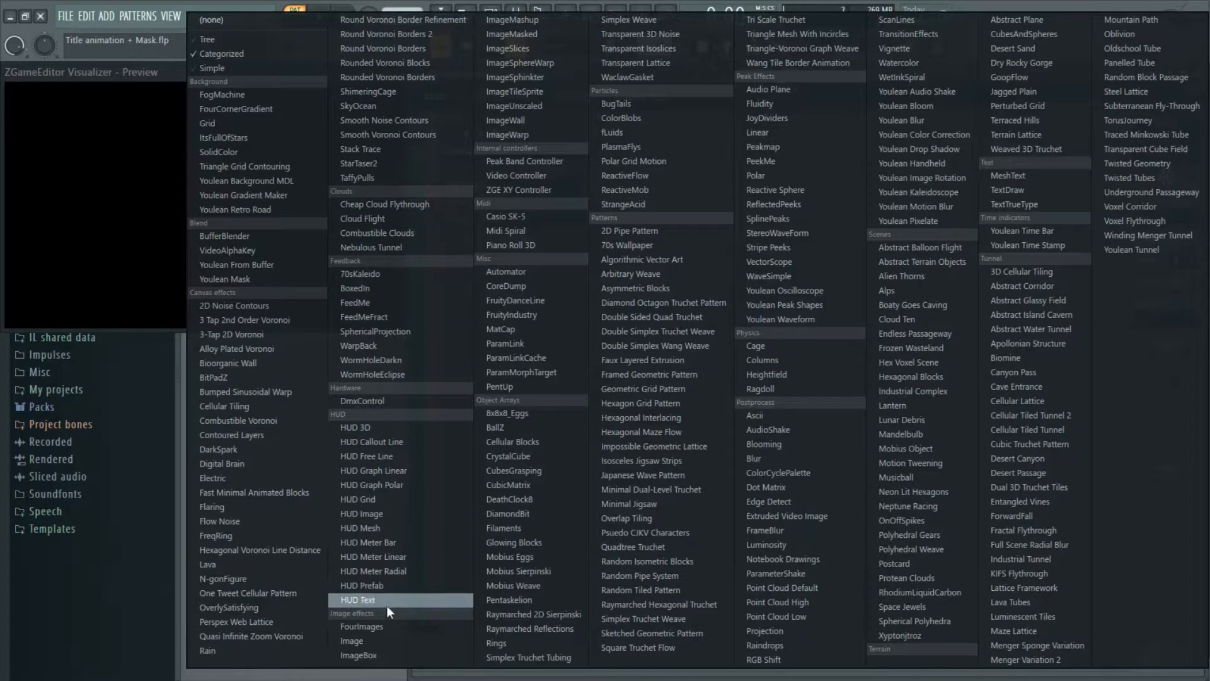
left_click(363, 640)
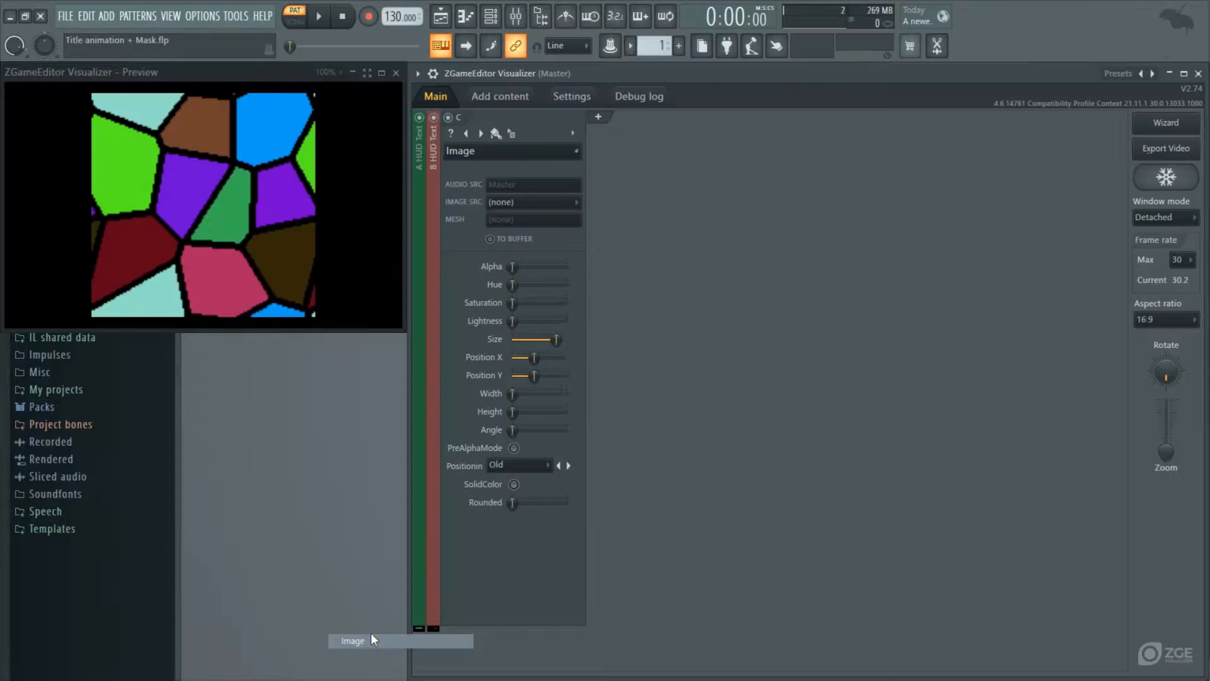
Turn on SolidColor for layer C, raise Saturation to maximum, and adjust Size and Width to form a wide red bar.
left_click(516, 484)
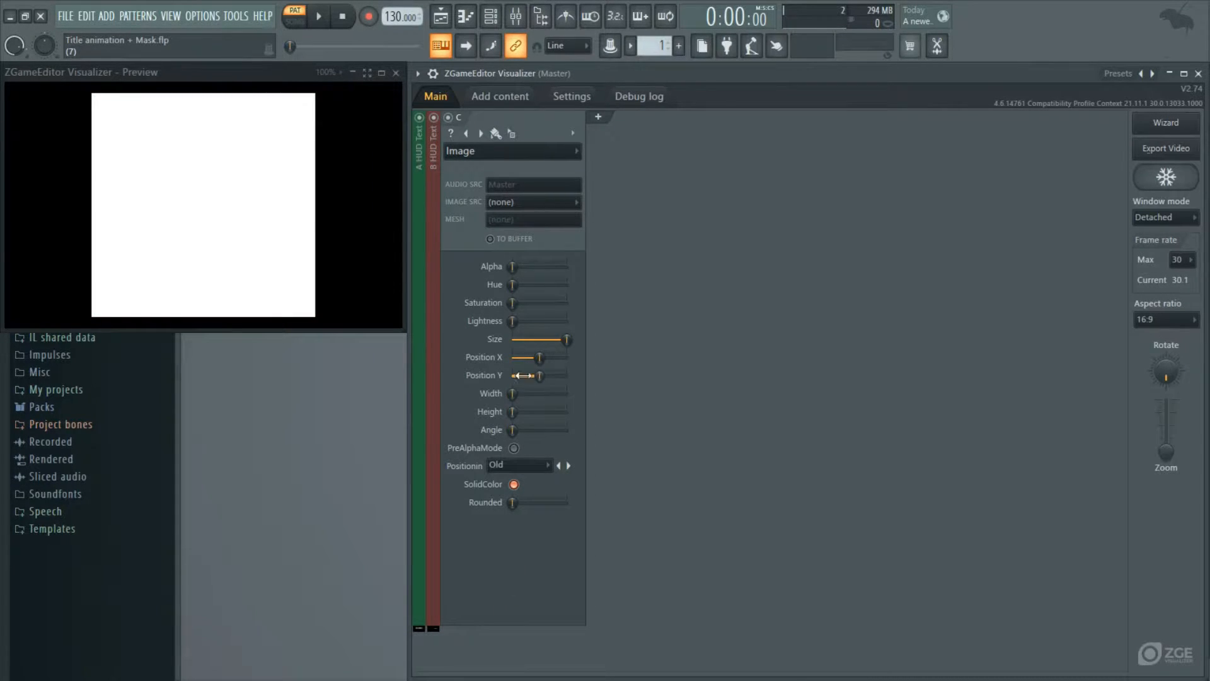
left_click_drag(513, 304, 549, 340)
left_click_drag(512, 394, 557, 394)
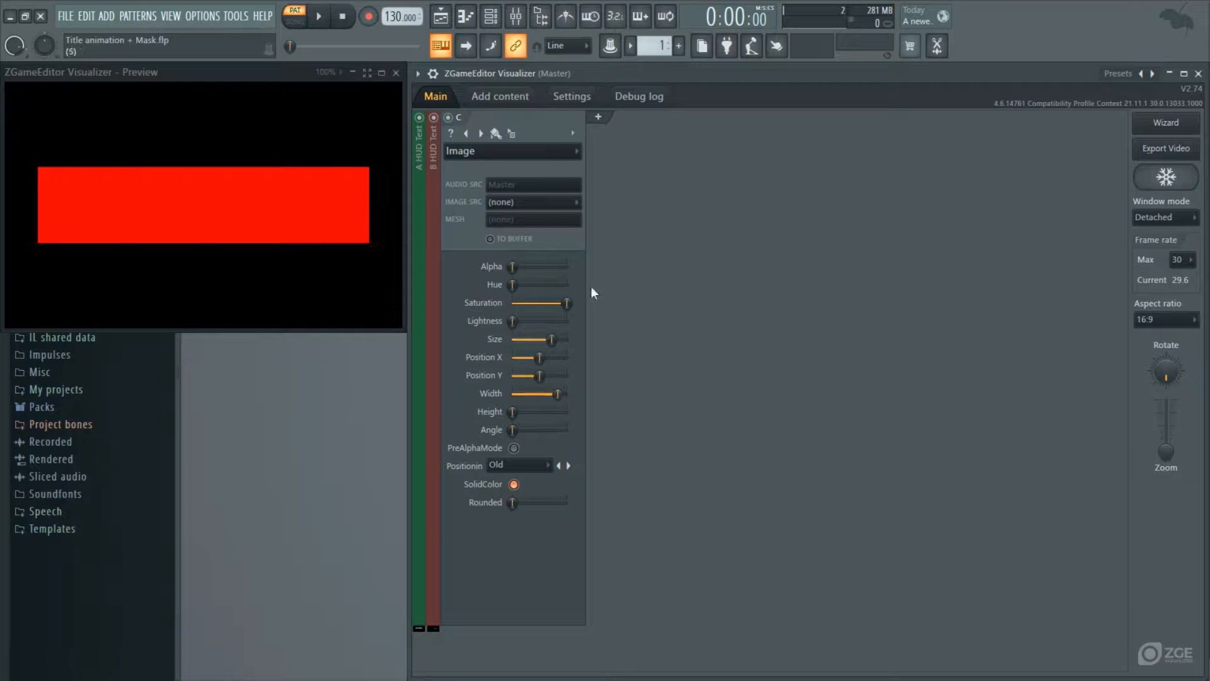
Add another Image layer that uses Output from layer A as its image source.
left_click(599, 125)
left_click(616, 157)
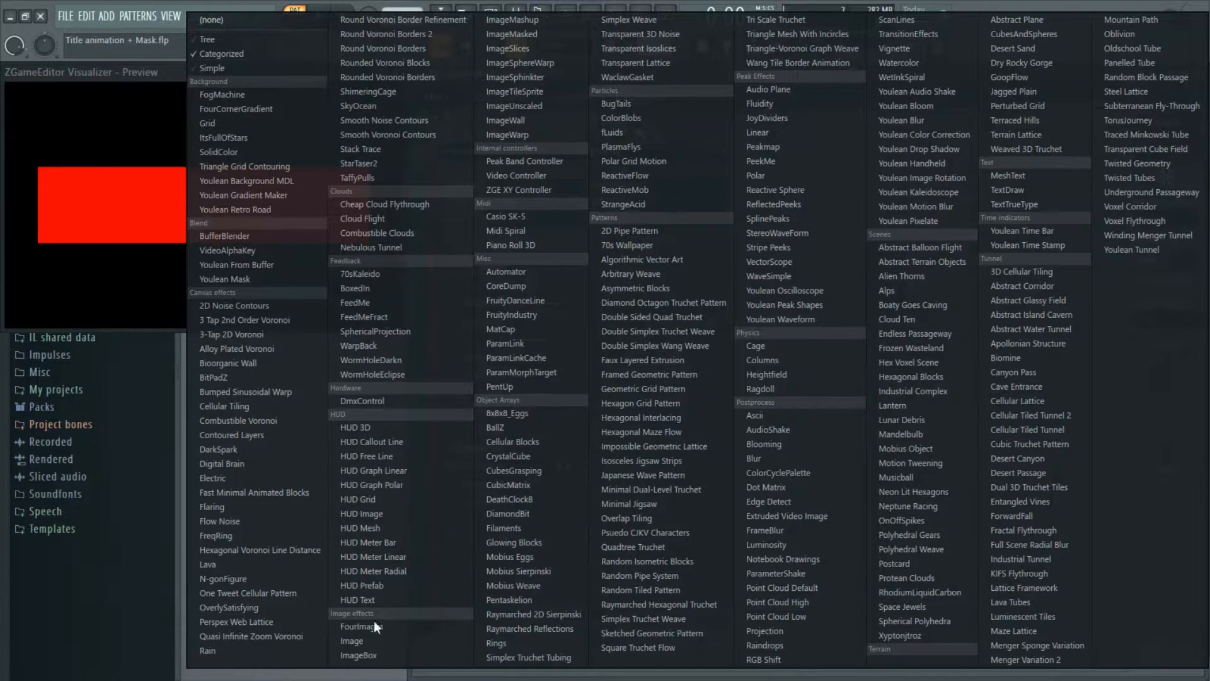
left_click(381, 641)
left_click(668, 201)
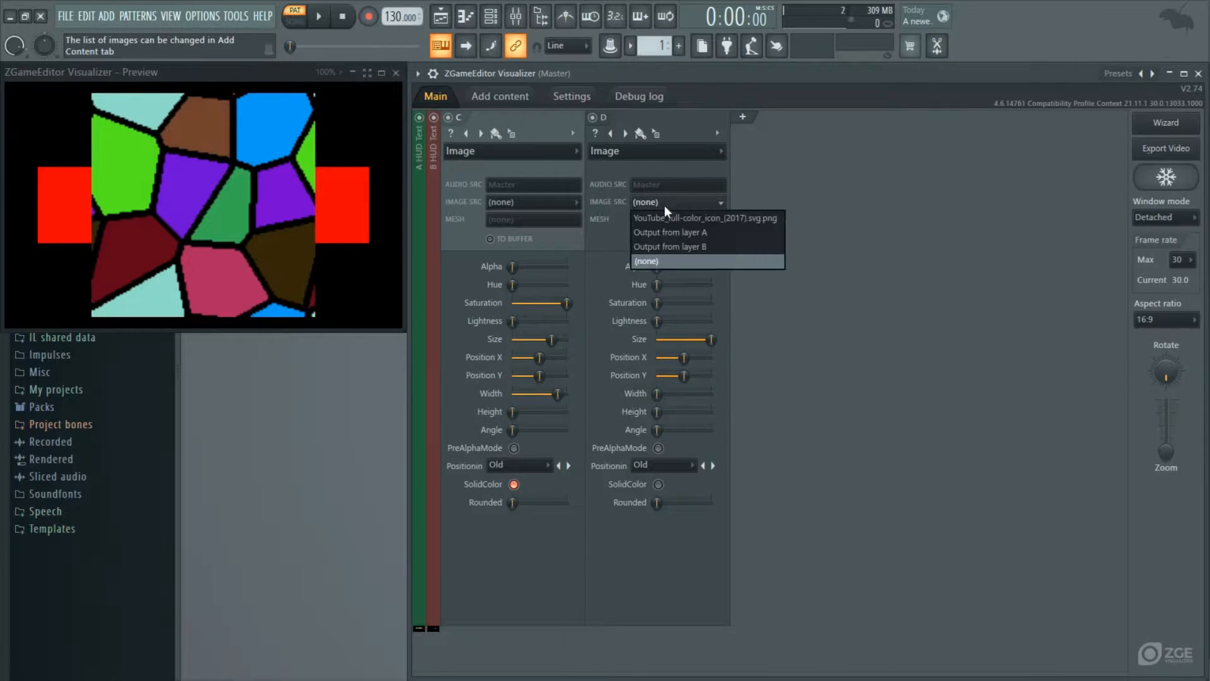
left_click(668, 230)
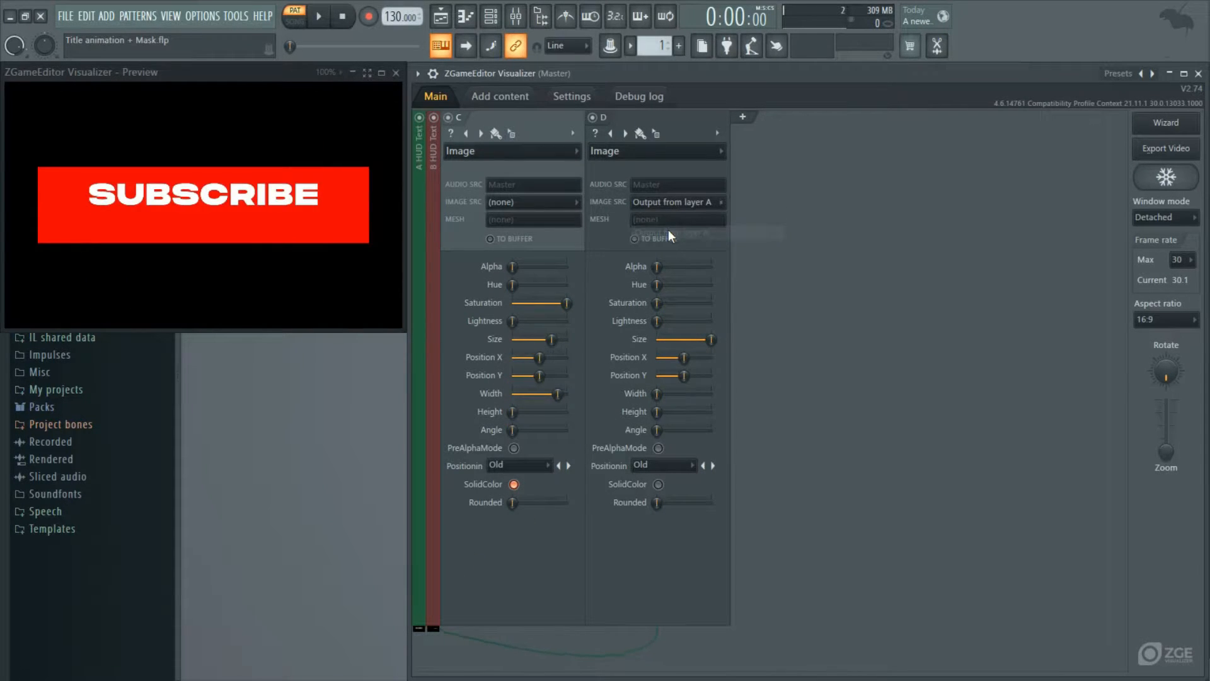
Clone layer D with Output from layer B as the copy's image source, and narrow the red bar slightly.
left_click(720, 132)
left_click(740, 164)
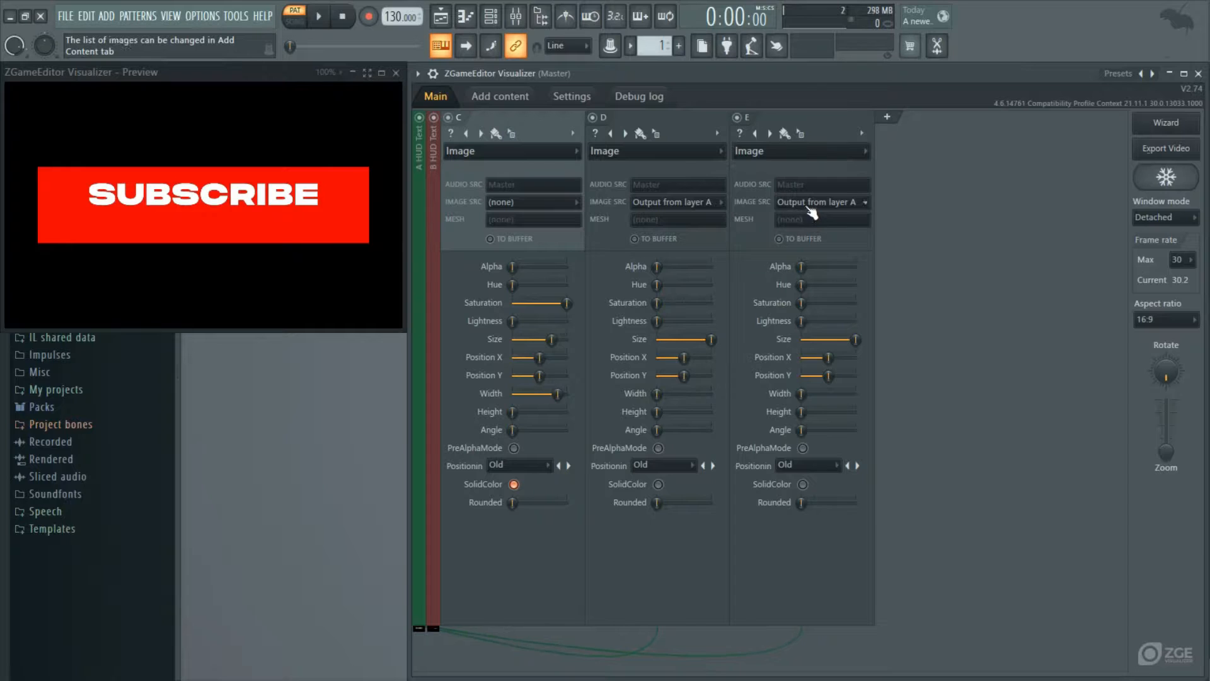
mouse_move(560, 397)
left_mouse_down()
mouse_move(537, 397)
mouse_move(553, 397)
left_mouse_up()
Add layer F with the HUD Image effect and set its In source to IMAGE SRC.
left_click(887, 117)
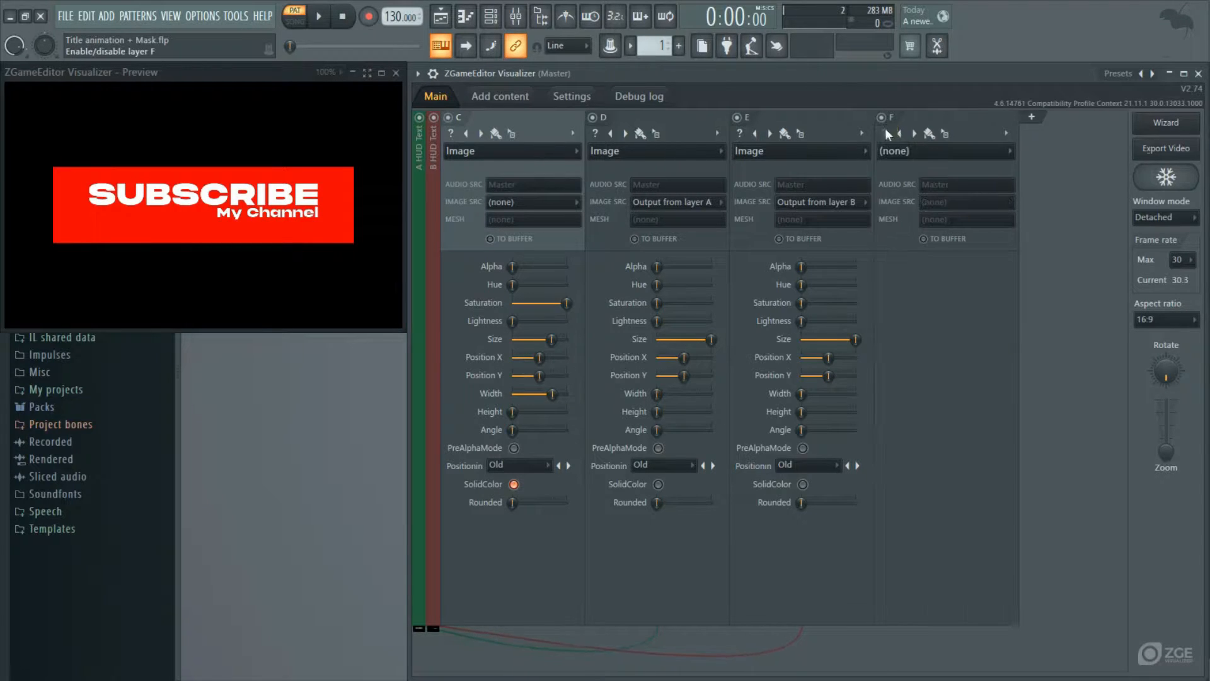
left_click(902, 152)
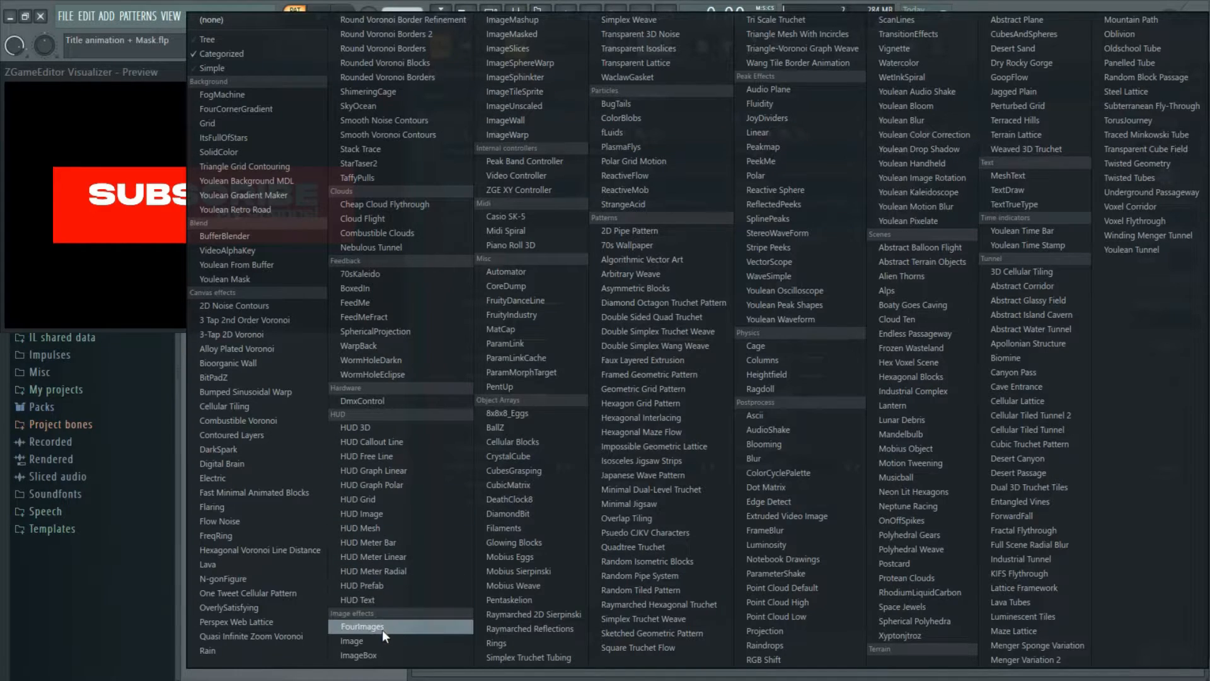
left_click(398, 514)
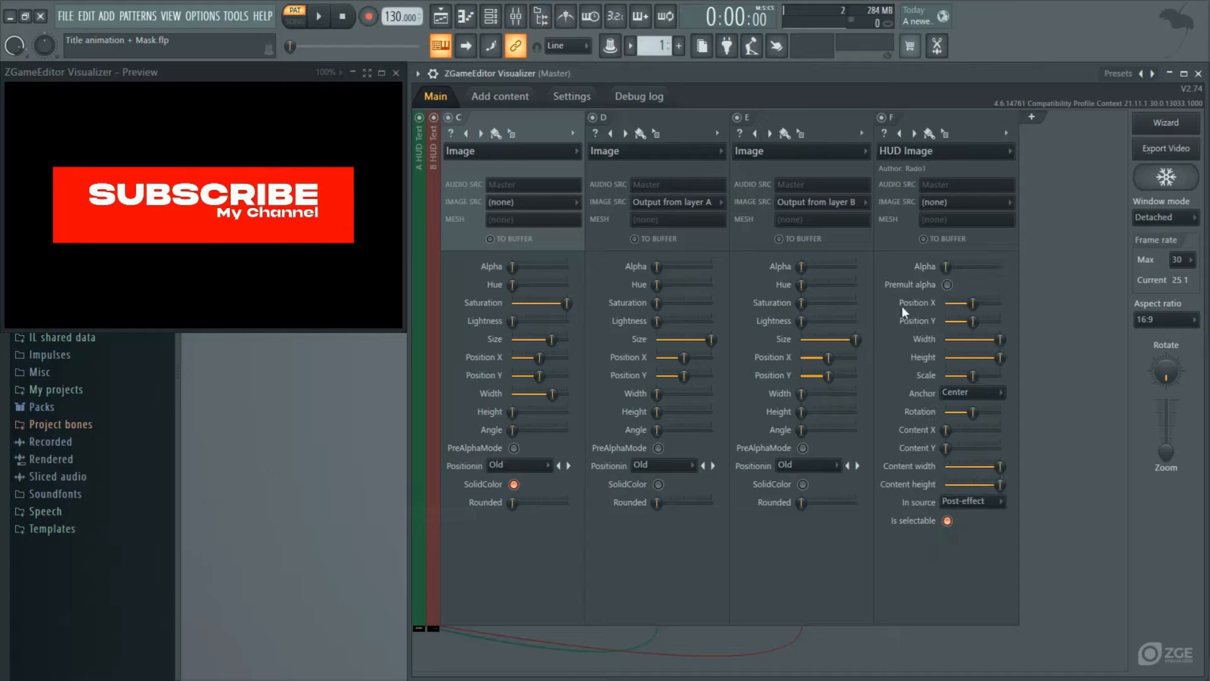
left_click(974, 499)
left_click(967, 531)
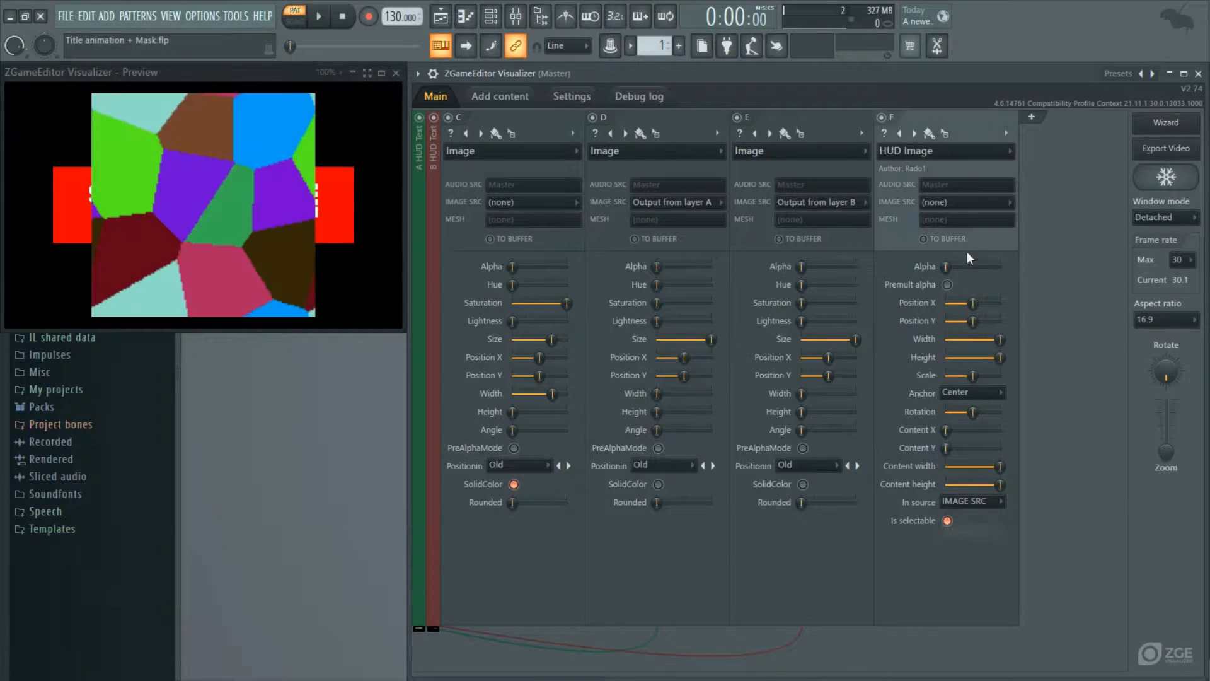
Use the YouTube icon picture as the HUD Image layer's source and scale it down to roughly the bar's height.
left_click(967, 202)
left_click(967, 217)
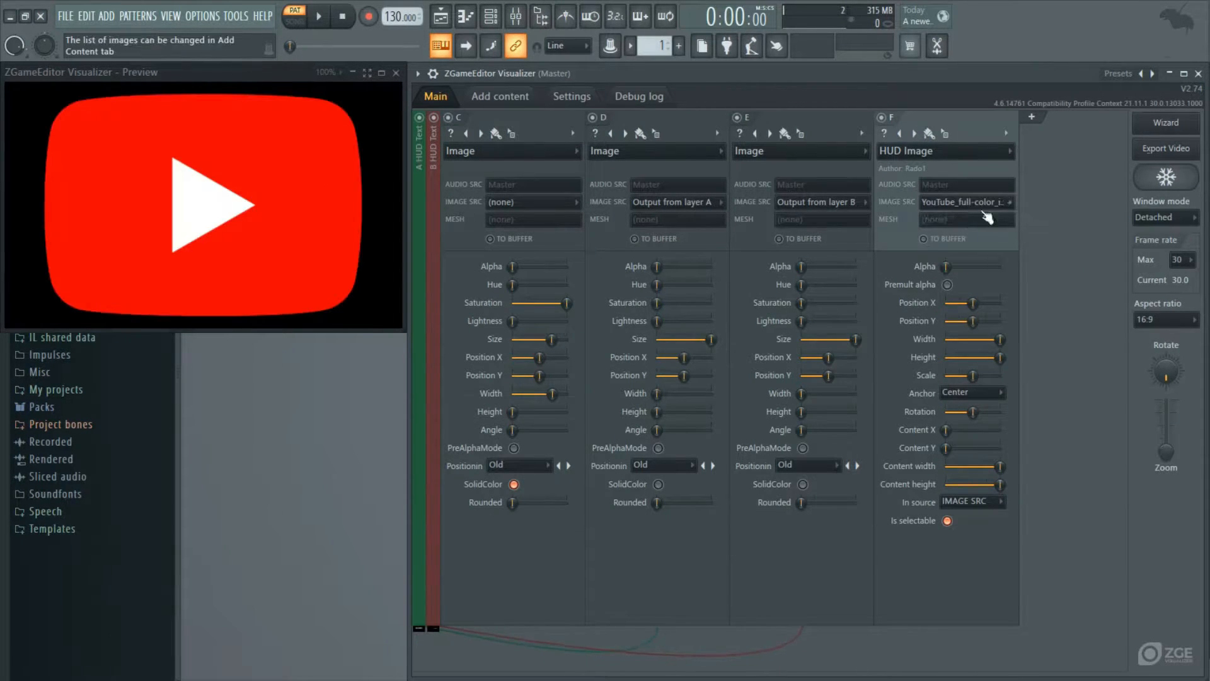
left_click_drag(973, 375, 937, 373)
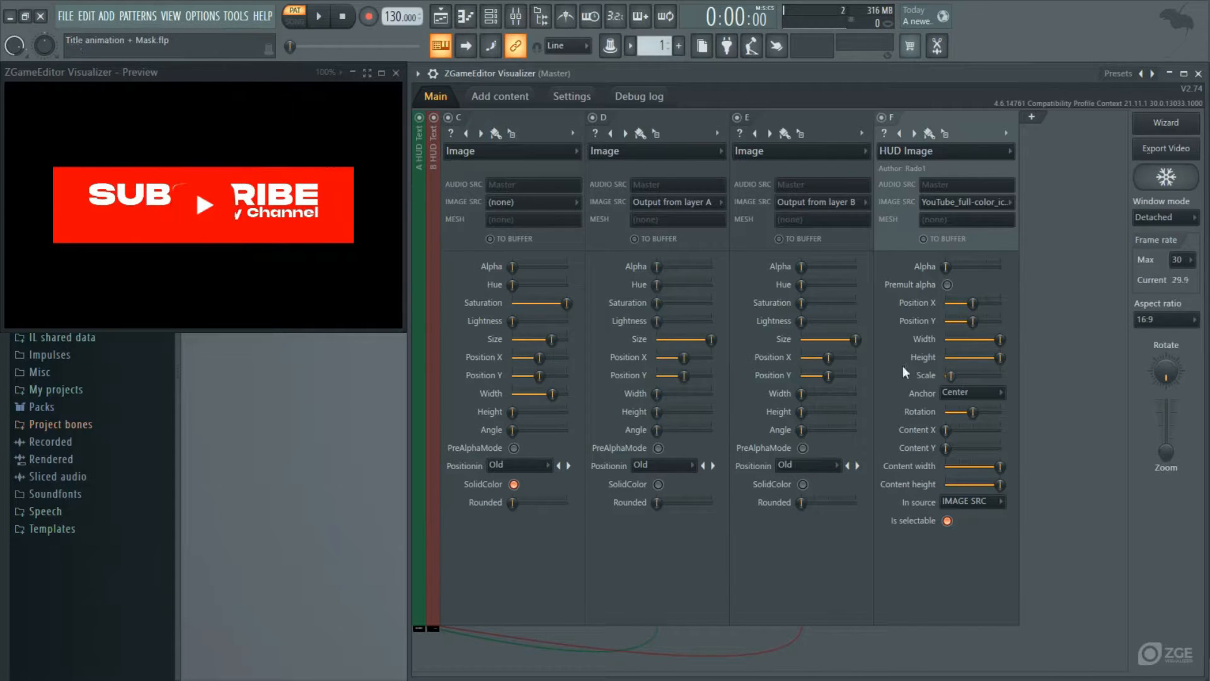
Set the bar's Hue to 49% for cyan, then shrink the YouTube icon and place it at the bar's left end.
left_click_drag(518, 287, 538, 286)
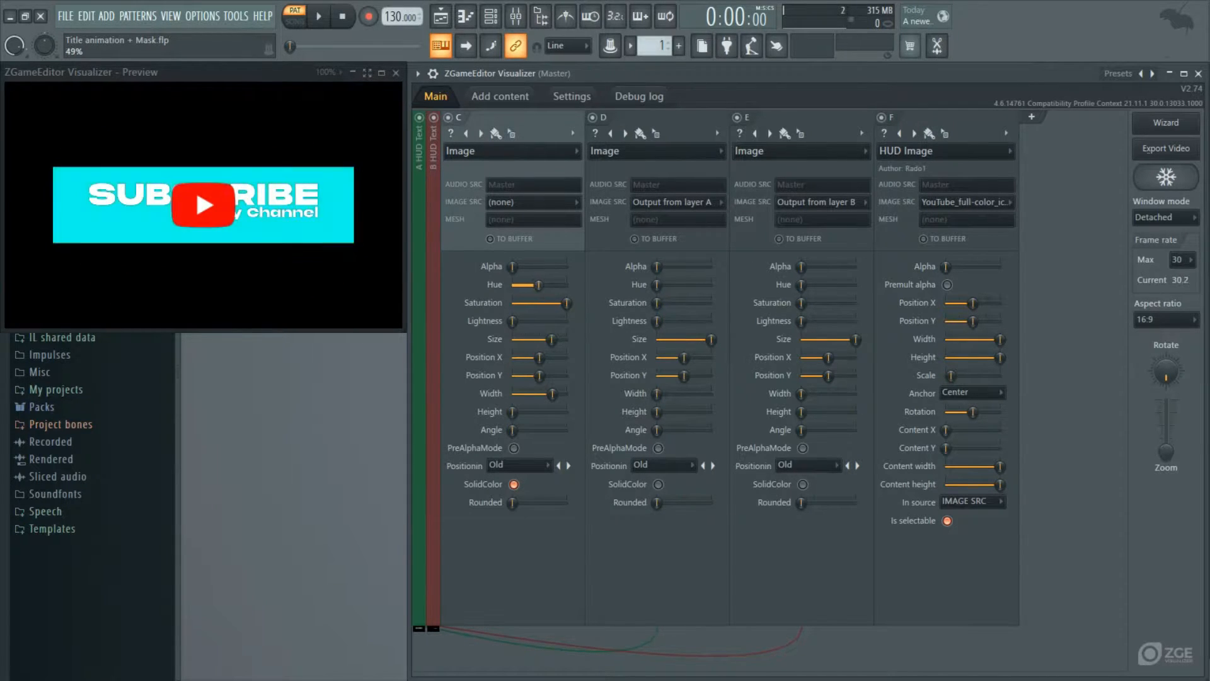
left_click_drag(973, 303, 958, 303)
left_click_drag(961, 377, 949, 377)
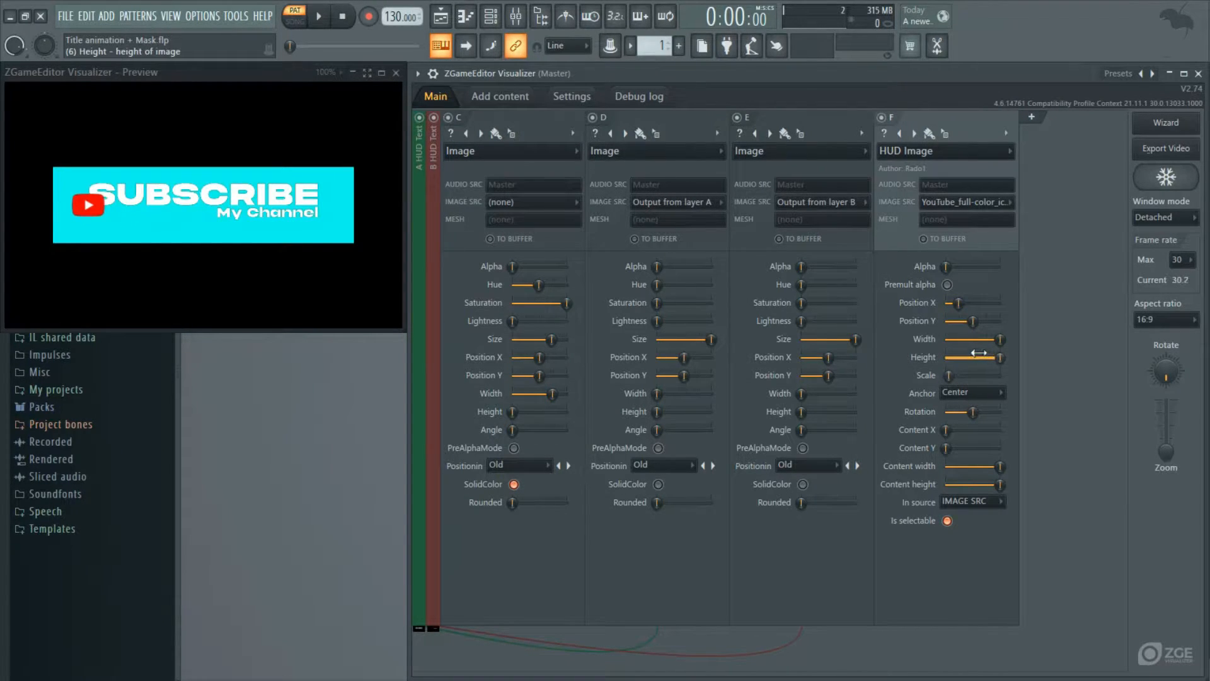
left_click_drag(958, 303, 956, 302)
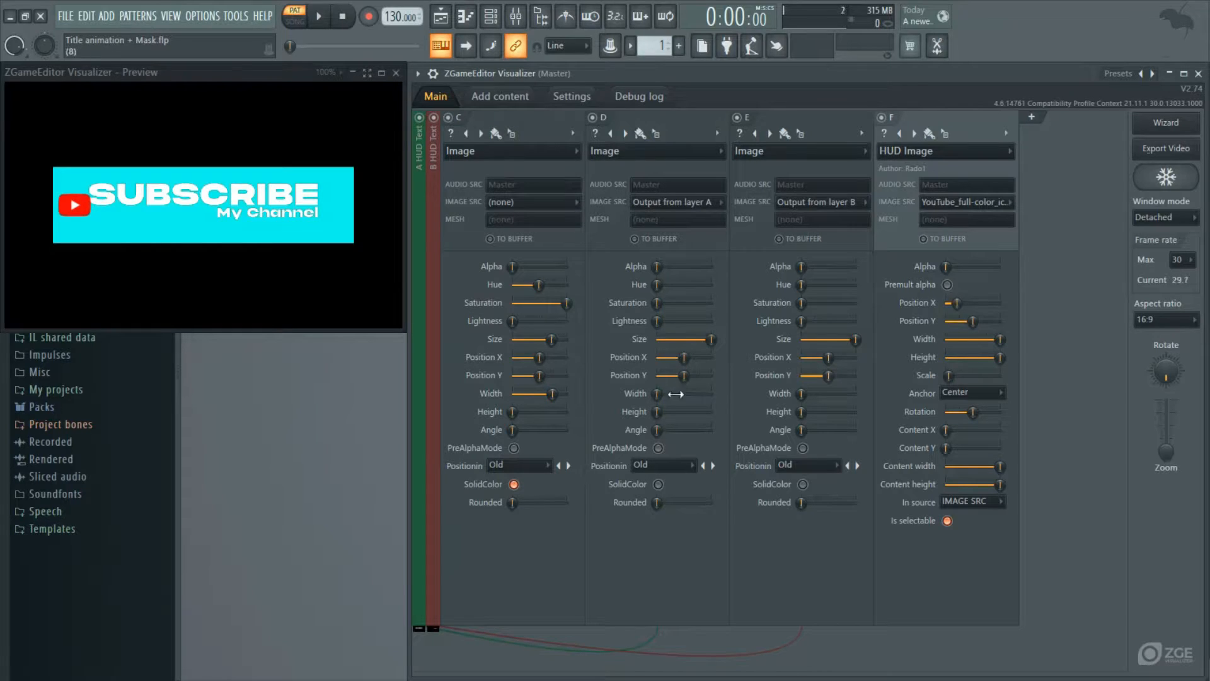
Widen the cyan bar, then enlarge the YouTube icon and position it at the bar's left end with Position Y at 51%.
left_click_drag(553, 394, 686, 389)
left_click_drag(956, 303, 954, 302)
left_click_drag(949, 376, 951, 375)
left_click_drag(956, 303, 974, 321)
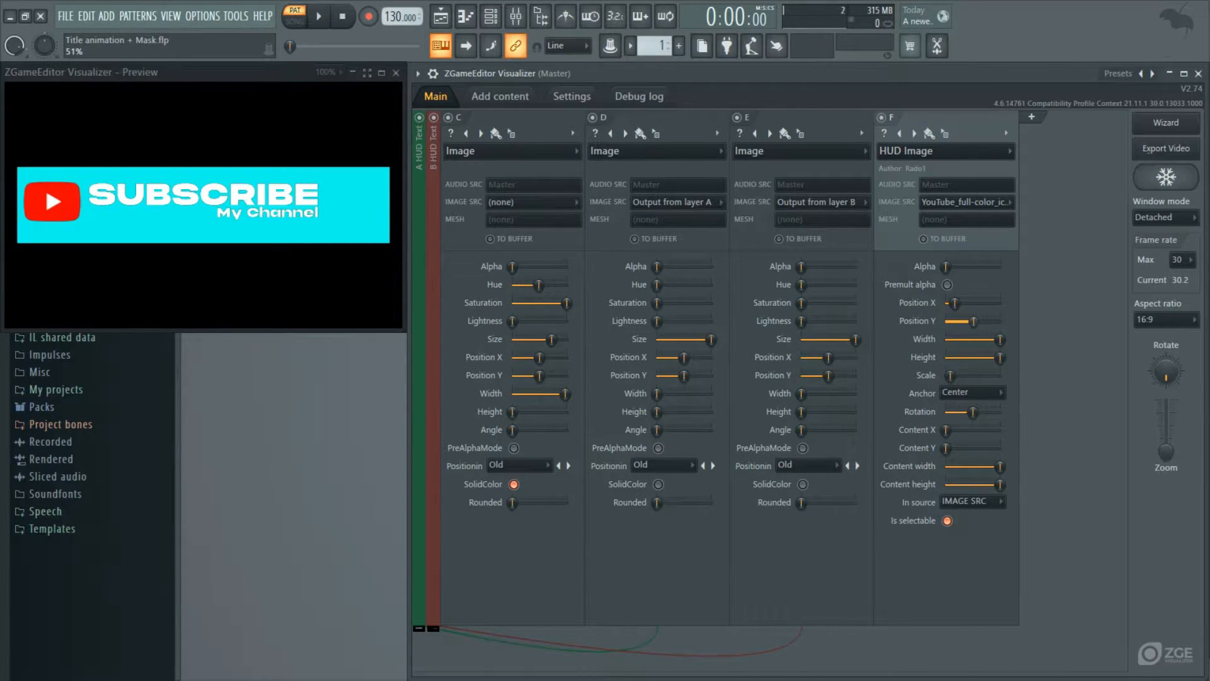
left_click_drag(951, 376, 952, 375)
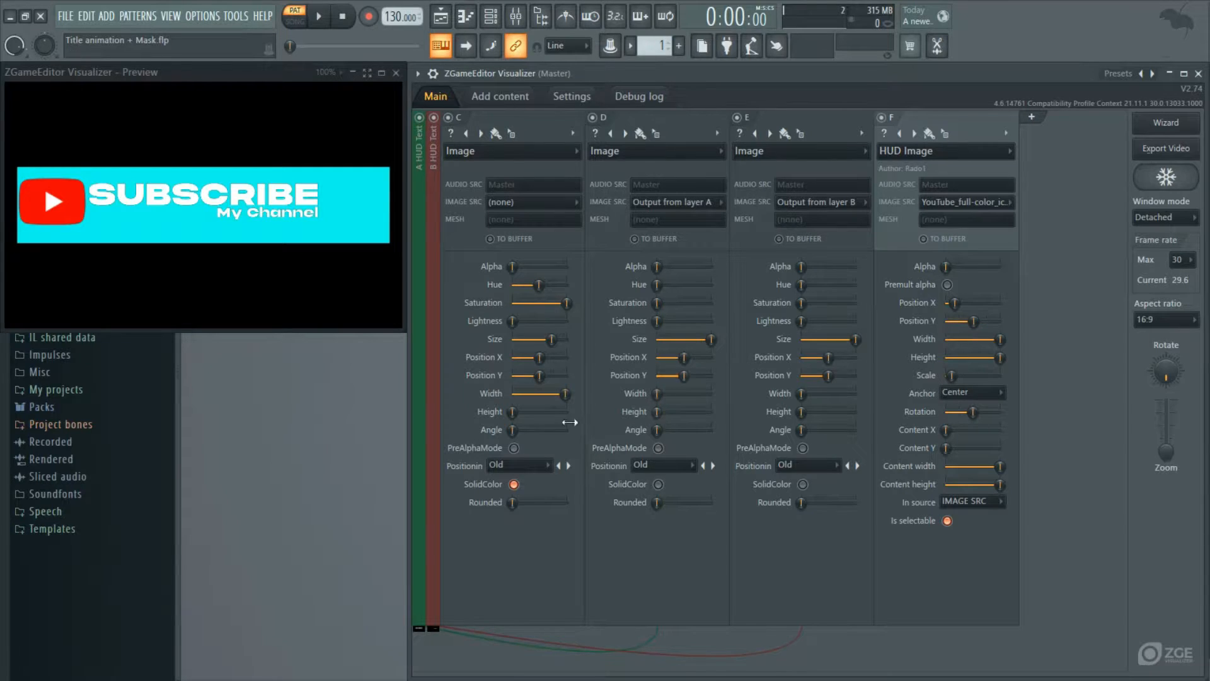
Narrow and shift the bar left around the icon and text, and turn it black with zero Hue and Saturation and full Lightness.
left_click_drag(566, 394, 533, 357)
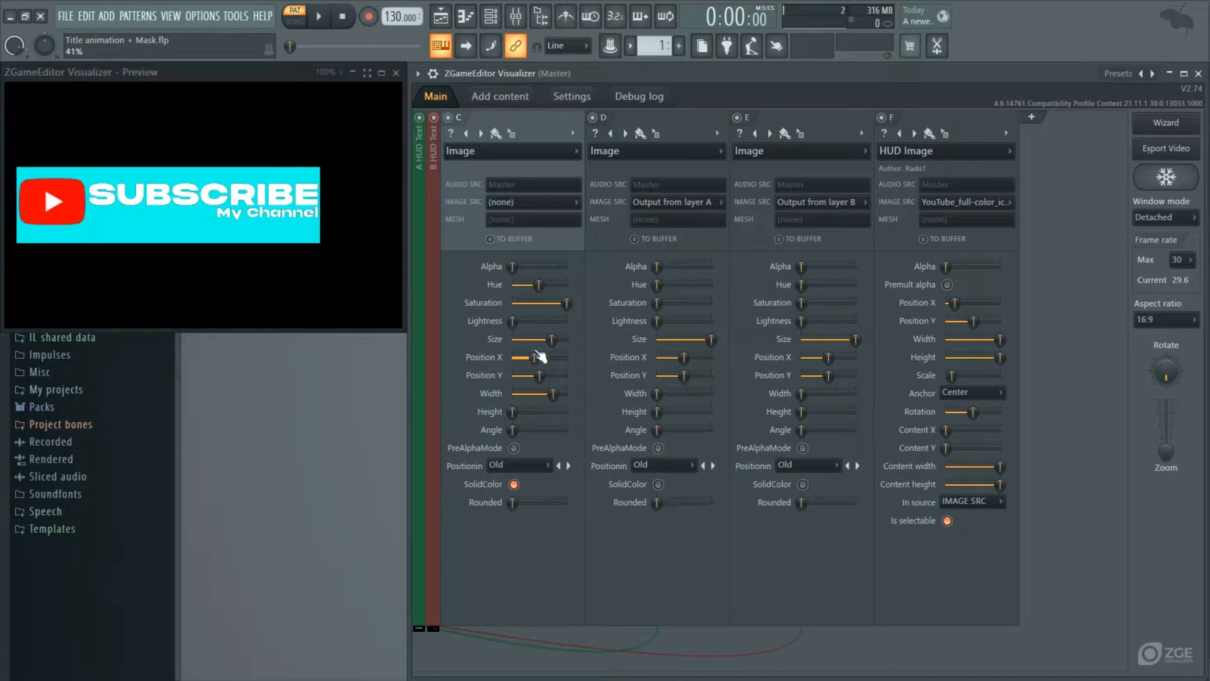
left_click_drag(553, 339, 538, 357)
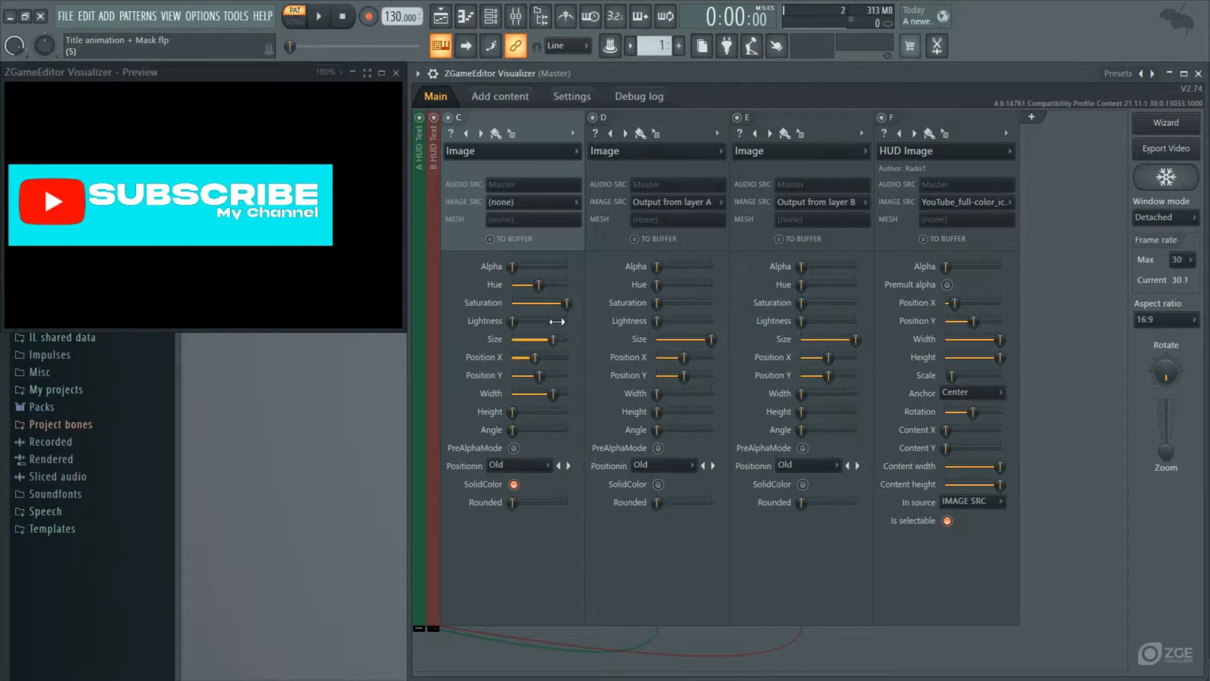
mouse_move(567, 303)
left_mouse_down()
mouse_move(528, 303)
mouse_move(566, 321)
left_mouse_up()
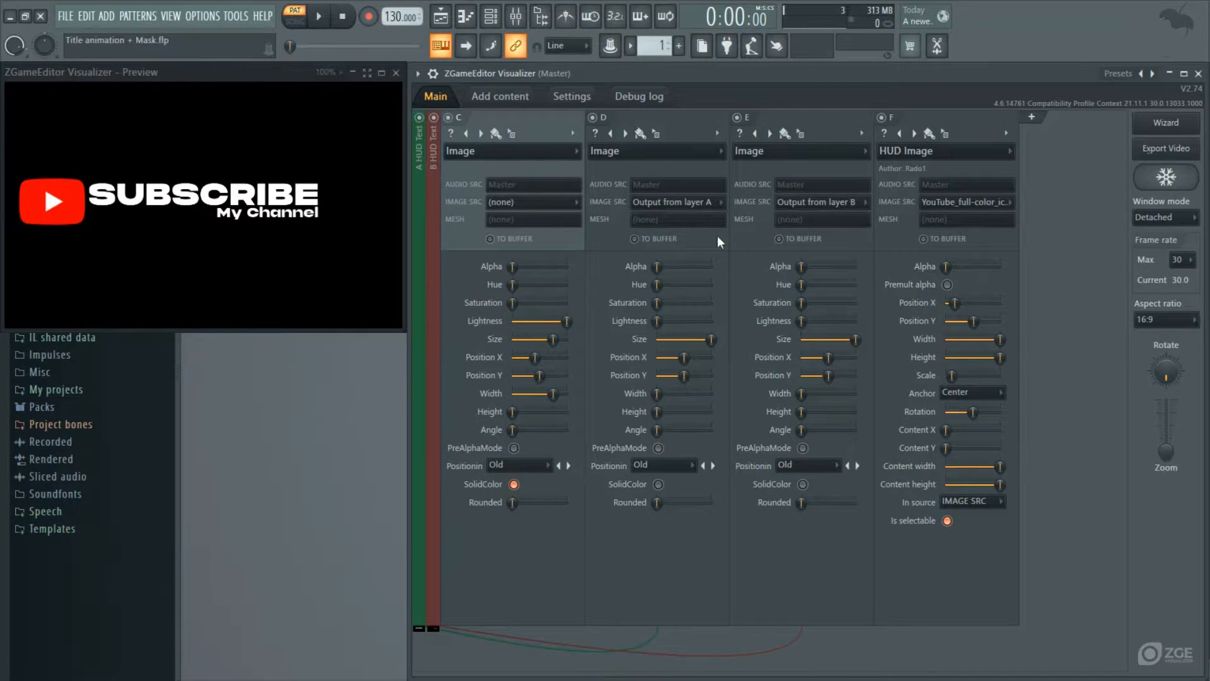
Send the bar layer C and the icon layer F to buffers, and collapse all layers.
left_click(521, 240)
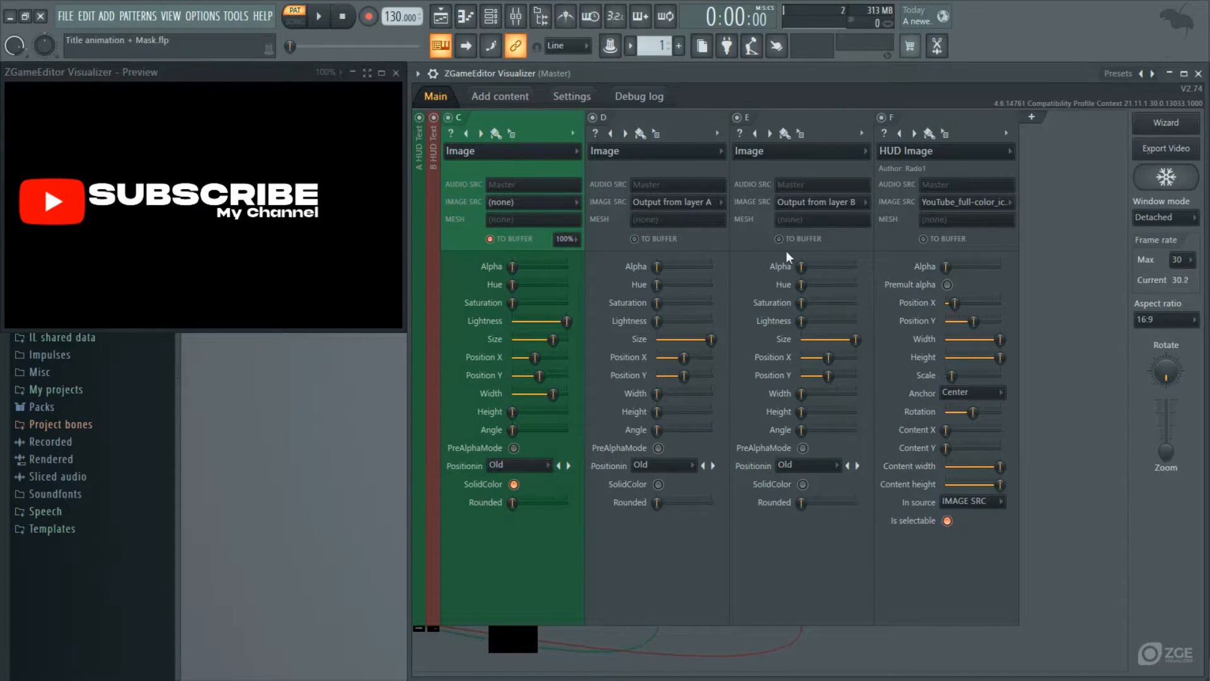
left_click(924, 239)
right_click(1043, 249)
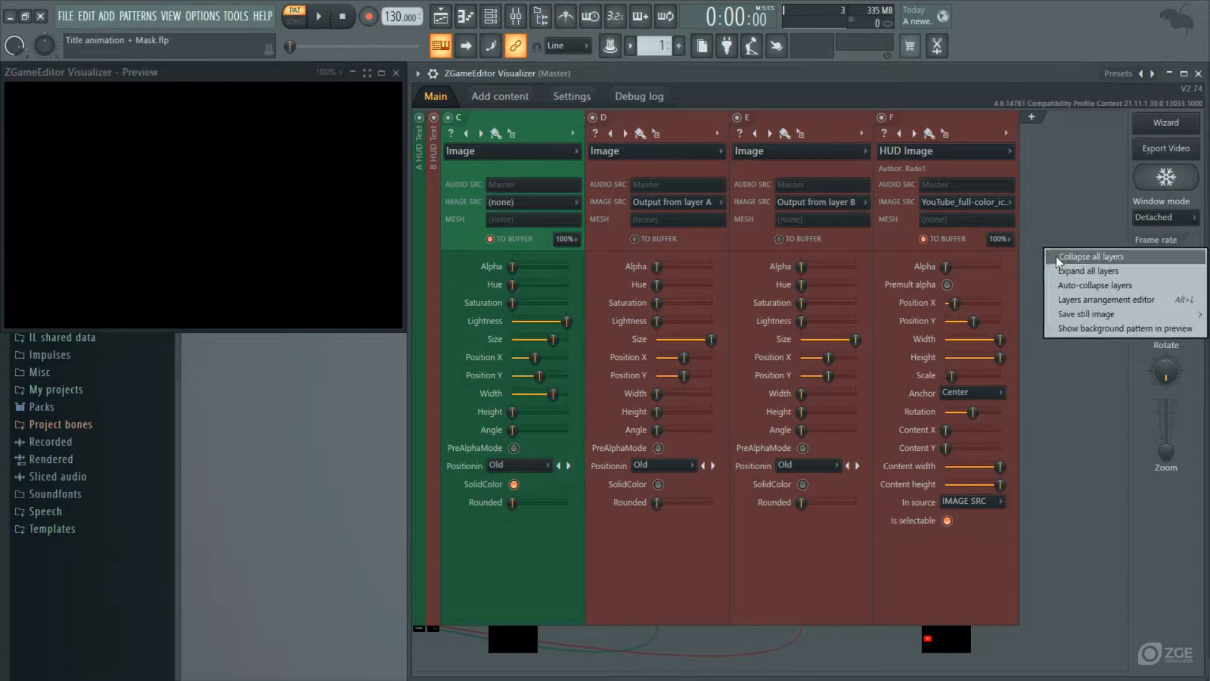
left_click(1057, 256)
Add layer G with the BufferBlender effect and use Output from layer C as its image source.
left_click(511, 117)
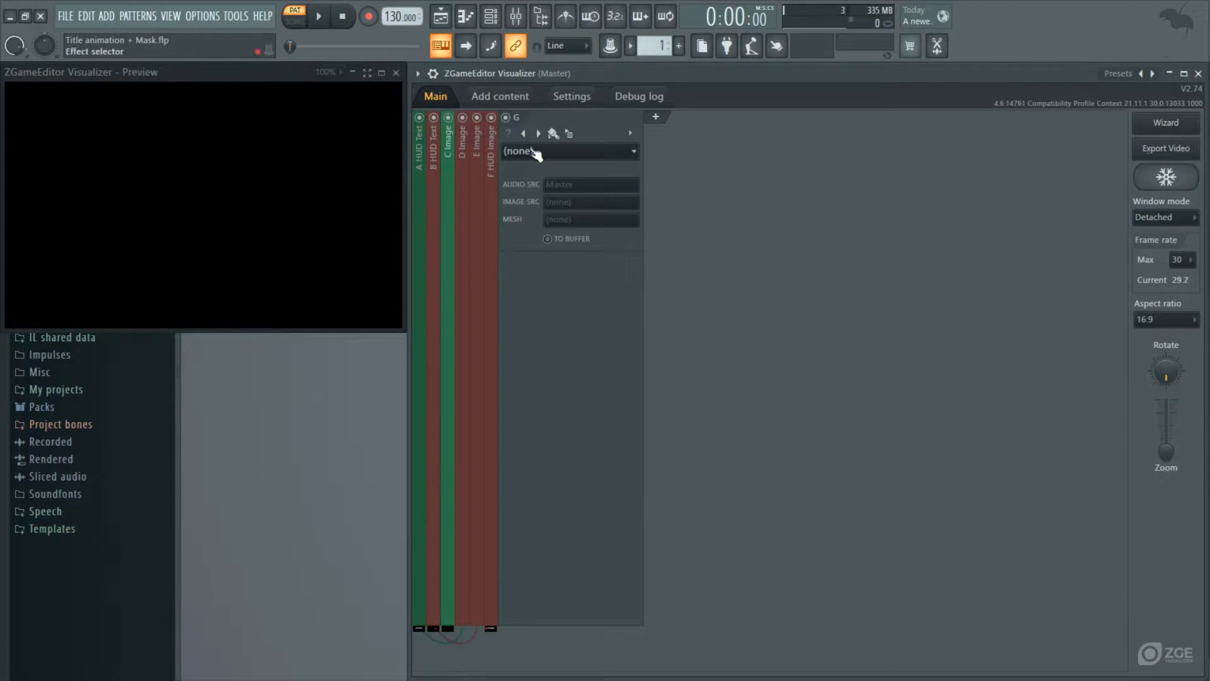
left_click(528, 150)
left_click(277, 239)
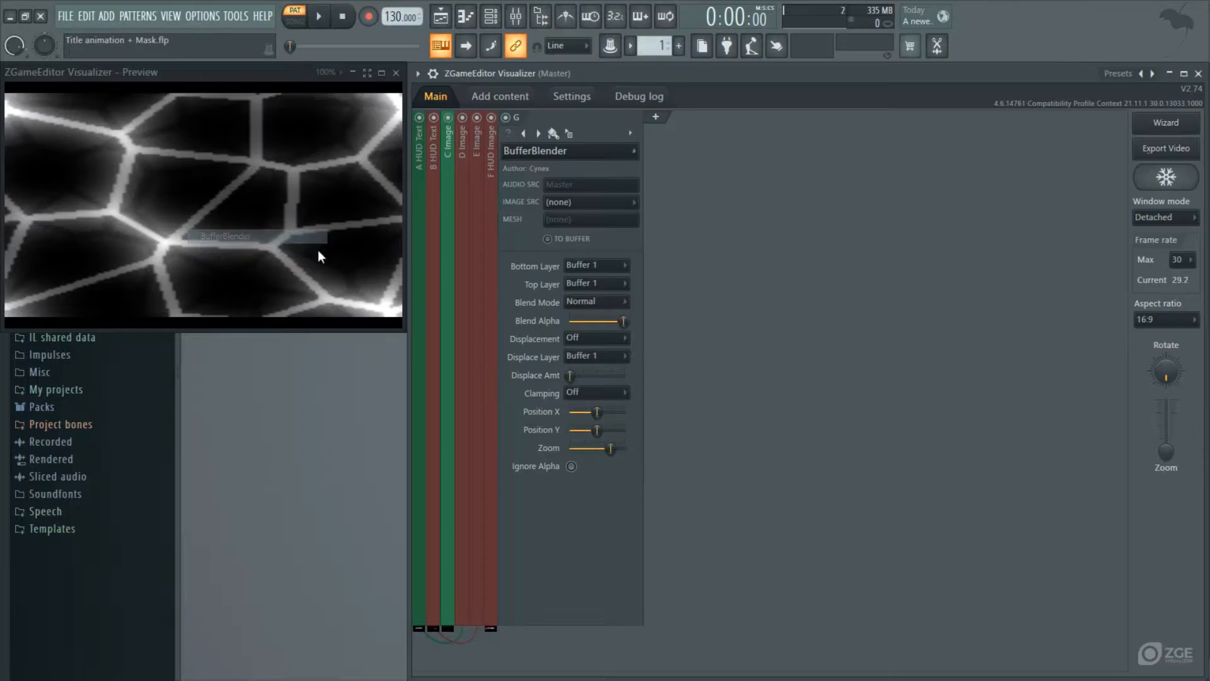
left_click(608, 202)
left_click(603, 260)
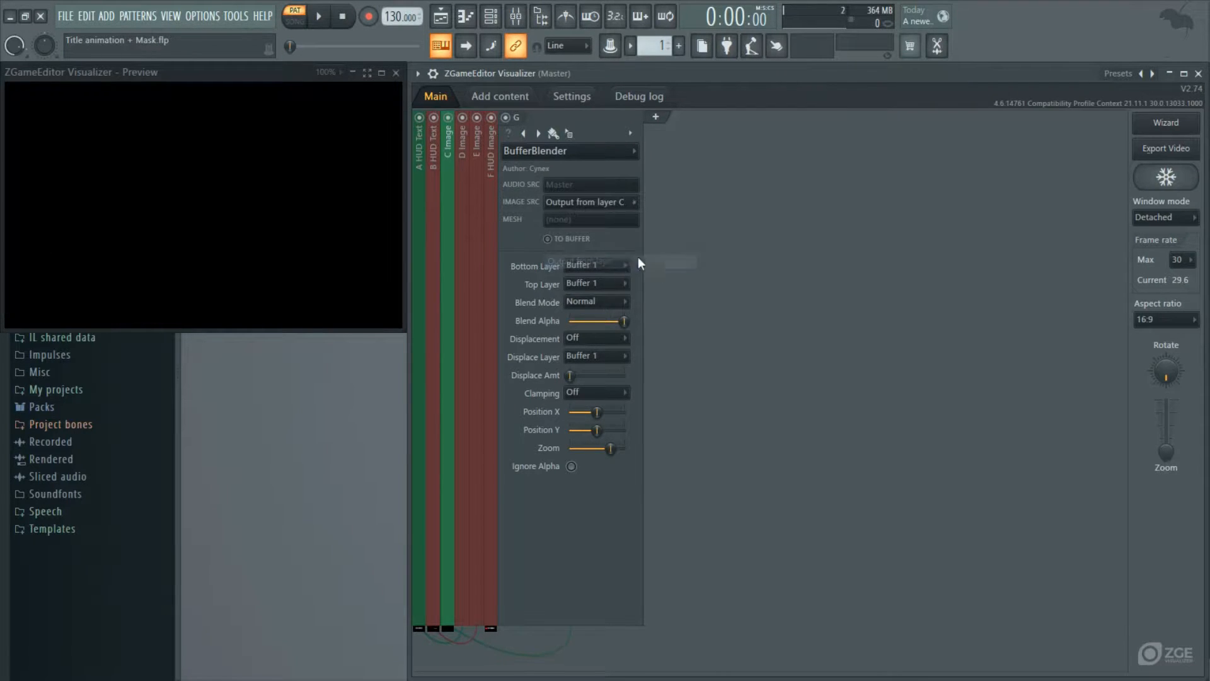
Set the BufferBlender's Top Layer to Buffer 2 and its Blend Mode to Dissolve.
left_click(609, 290)
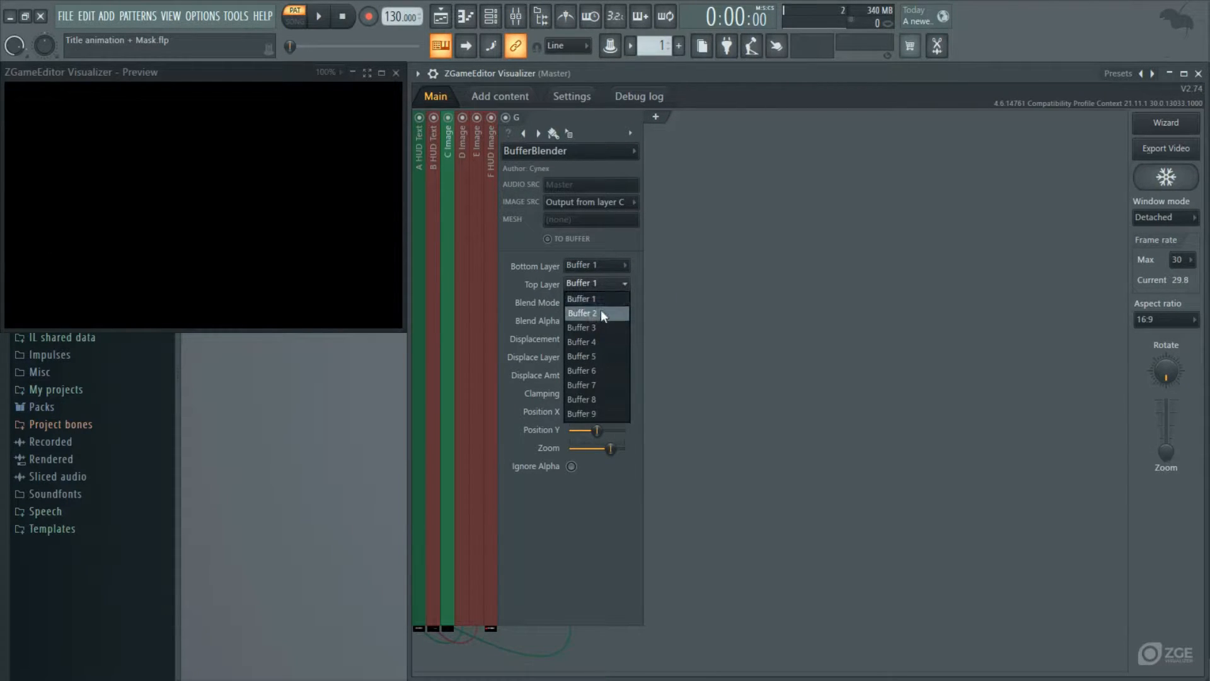
left_click(602, 314)
left_click(599, 303)
left_click(588, 326)
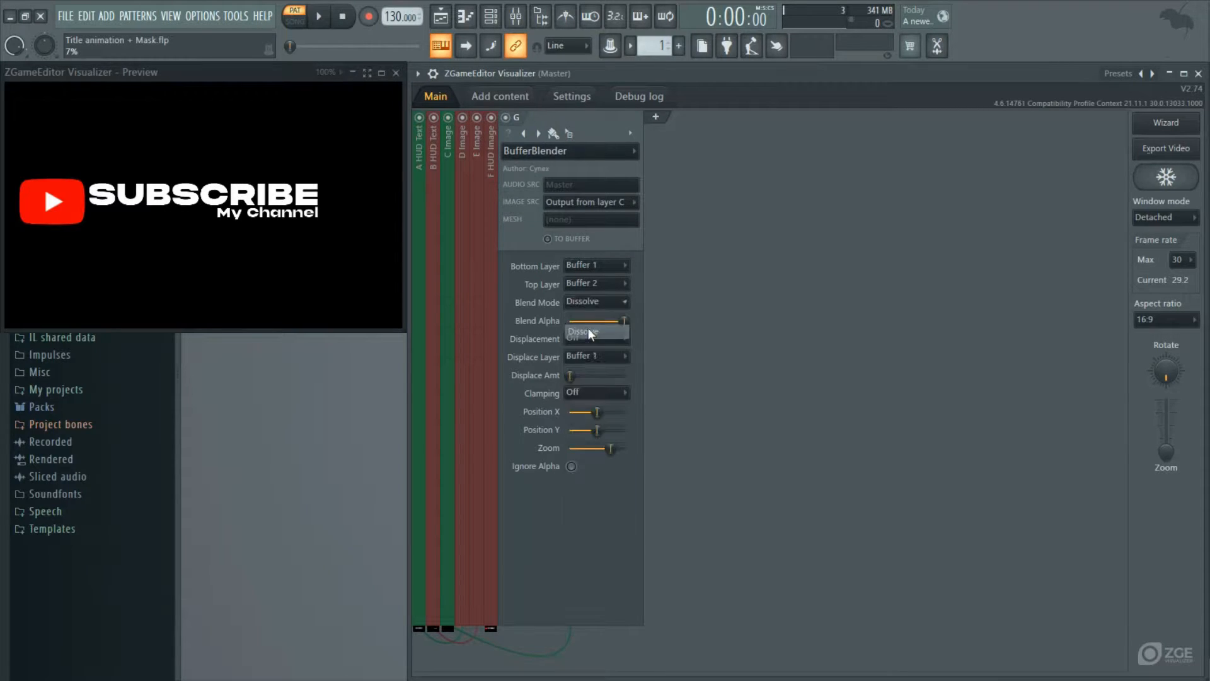
Check the graphic's transparency by showing the background pattern in the preview, and hide the pattern again.
right_click(706, 325)
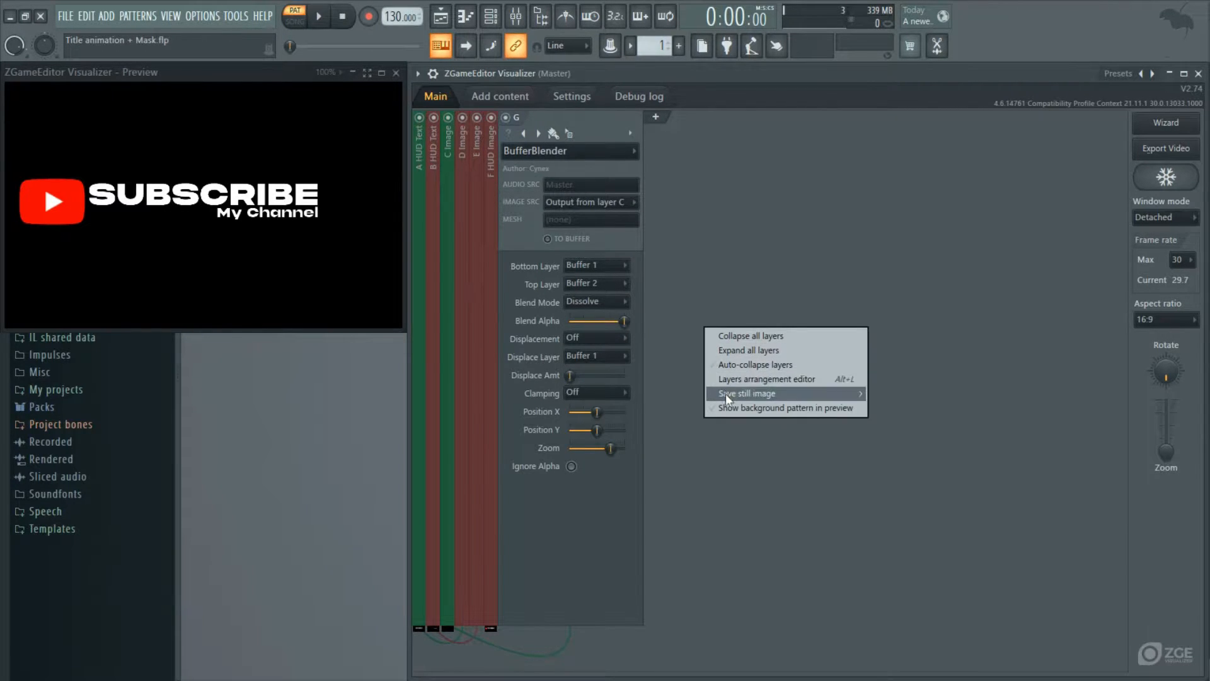
left_click(725, 406)
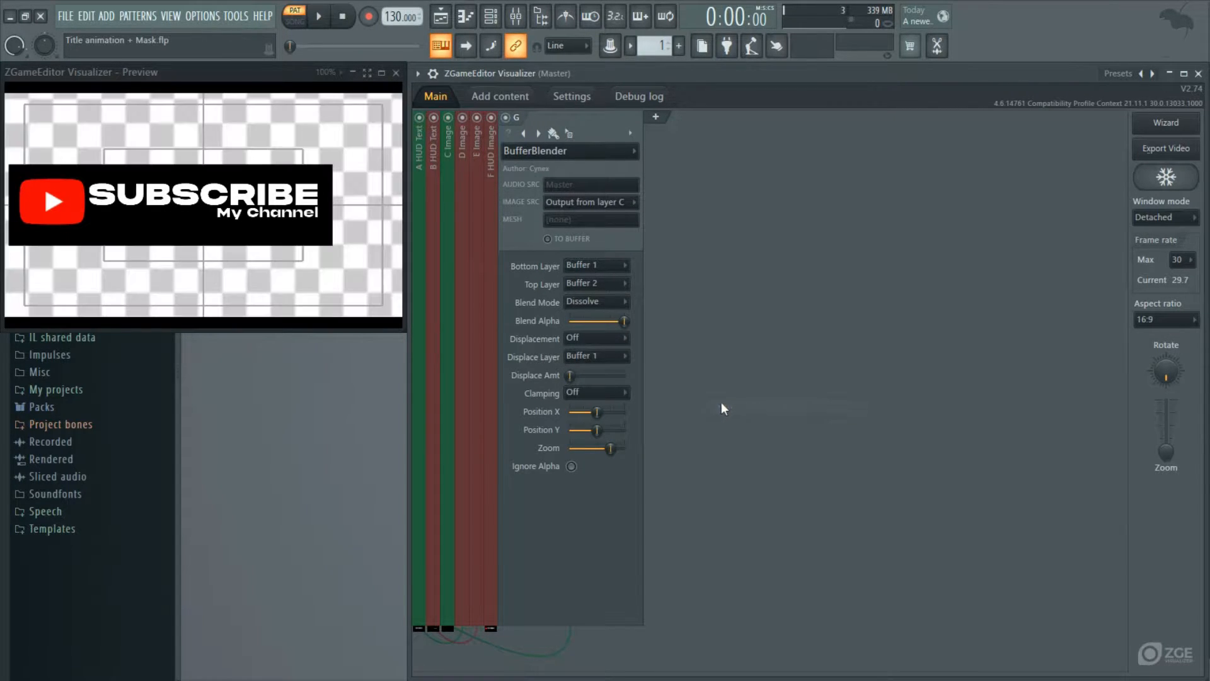
right_click(713, 389)
left_click(751, 470)
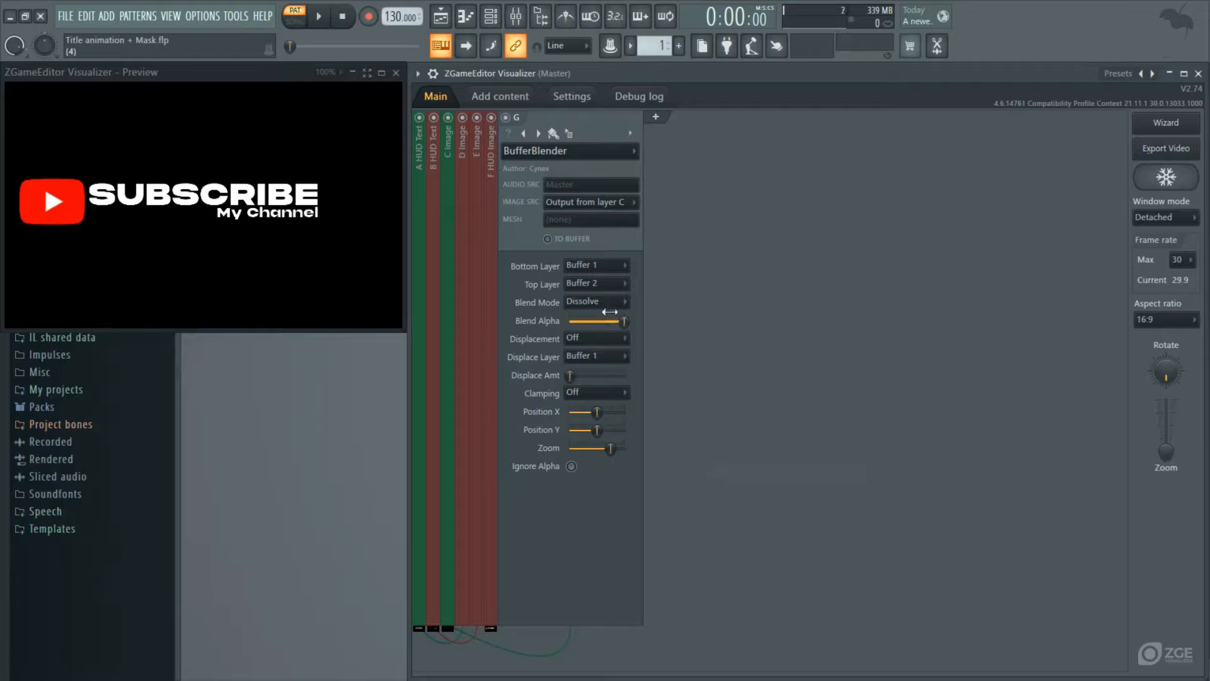
Send the BufferBlender layer G to a buffer and collapse all layers.
left_click(547, 239)
right_click(700, 252)
left_click(733, 259)
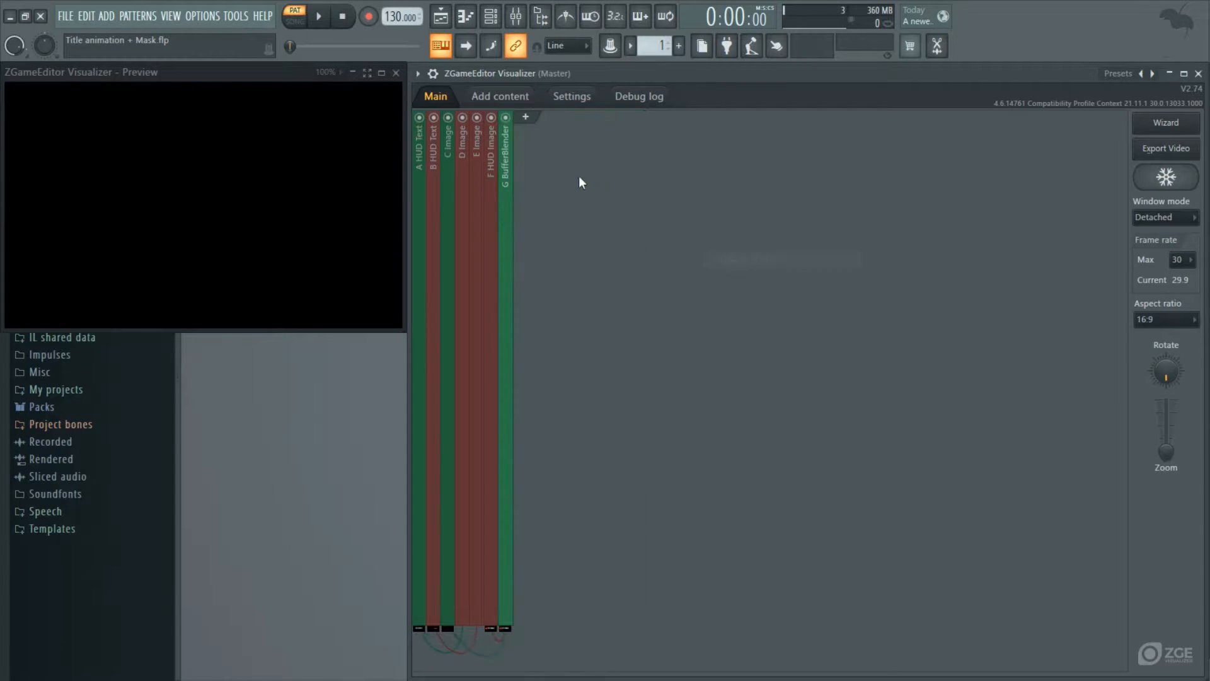
Add layer H with the Image effect and use Output from layer G as its image source.
left_click(527, 118)
left_click(537, 152)
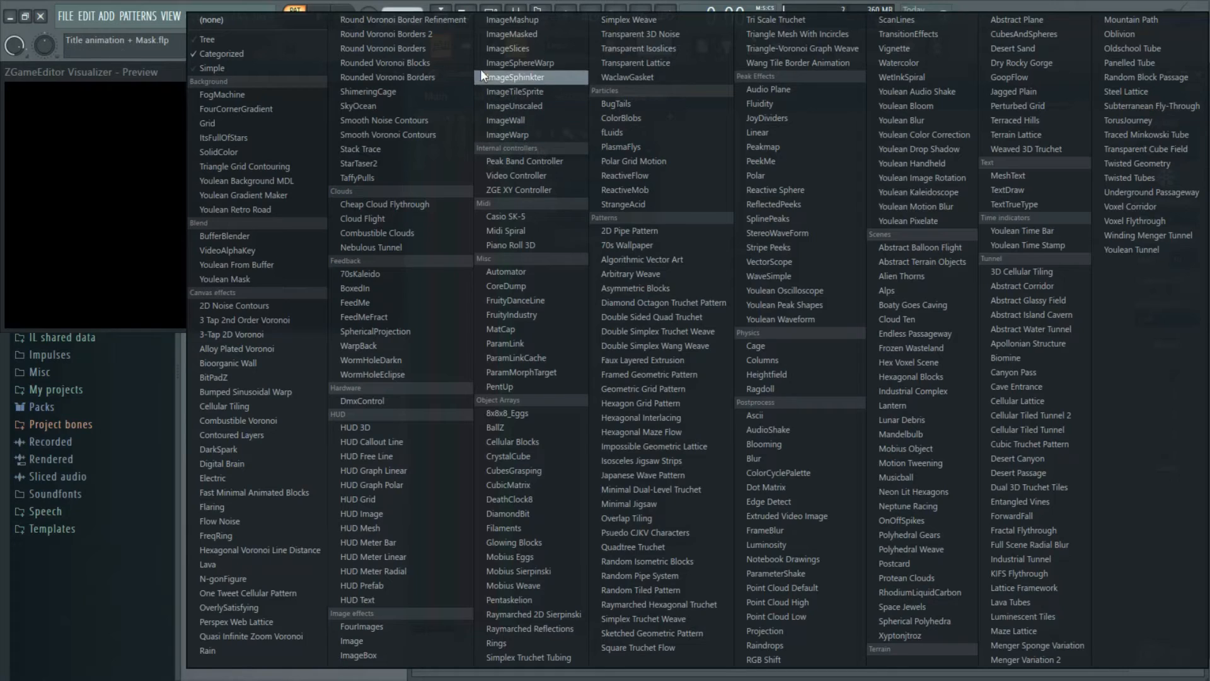
left_click(380, 641)
left_click(637, 203)
left_click(618, 287)
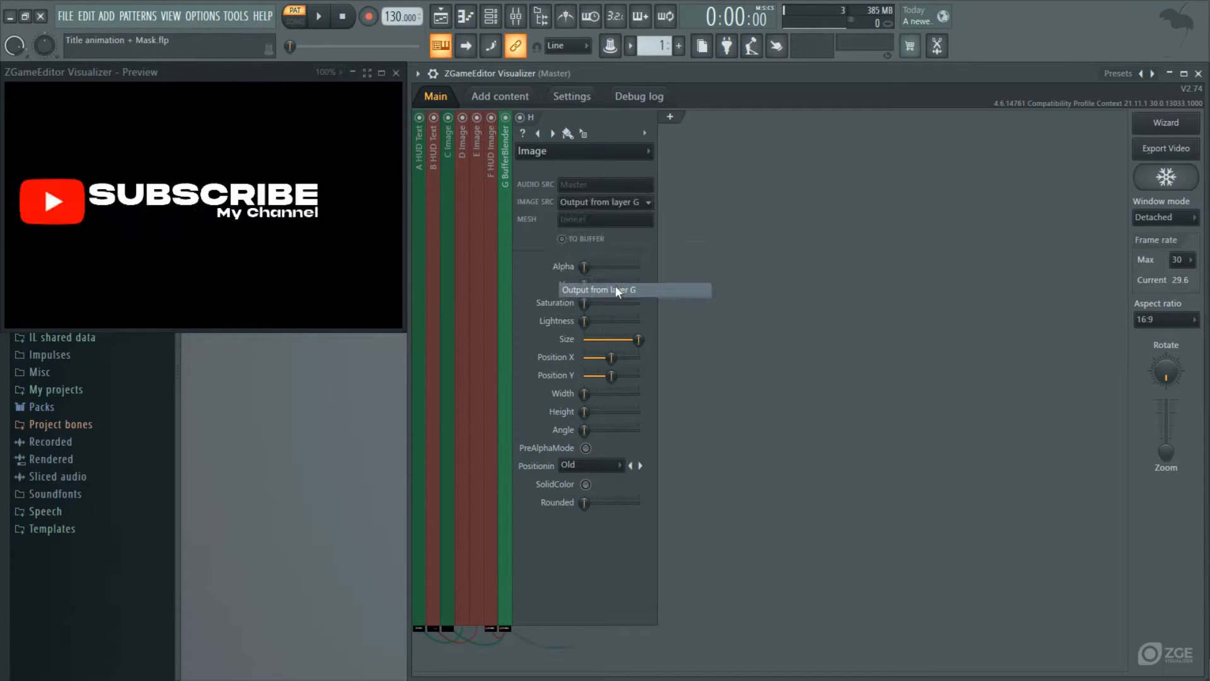
Send the Image layer H to a buffer and collapse all layers.
left_click(575, 240)
right_click(684, 240)
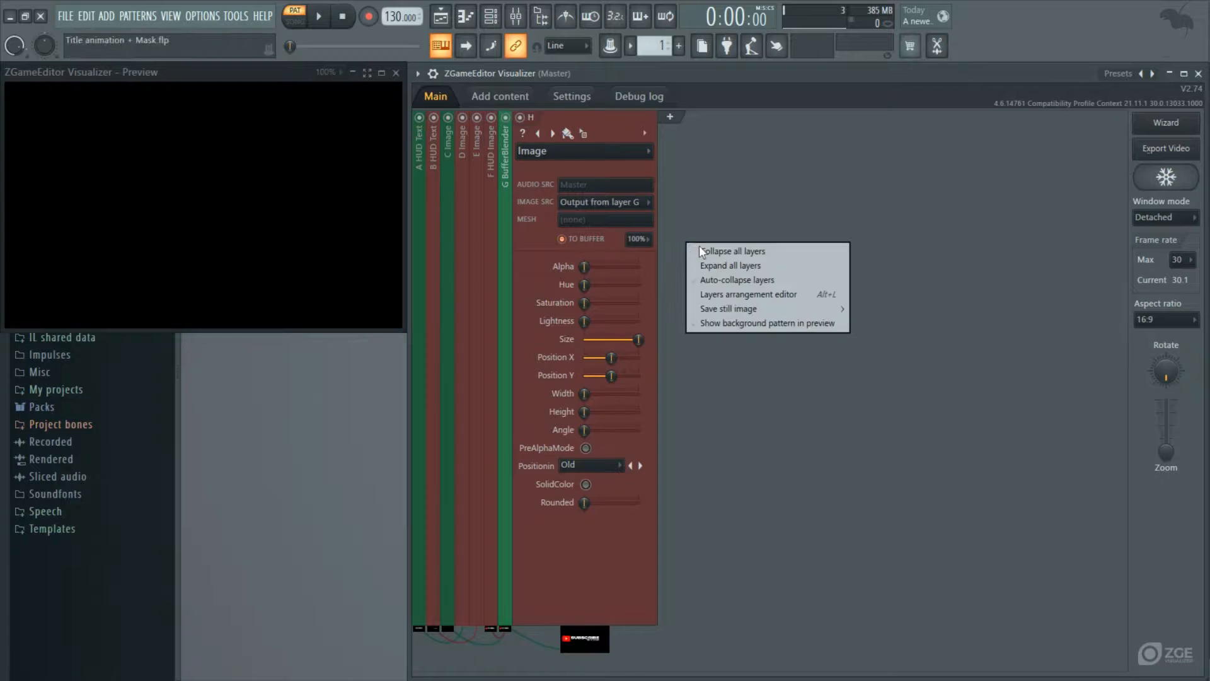
left_click(731, 251)
Add layer I with the HUD Image effect, set In source to IMAGE SRC, and use the Unsplash mountain photo as its image.
left_click(540, 117)
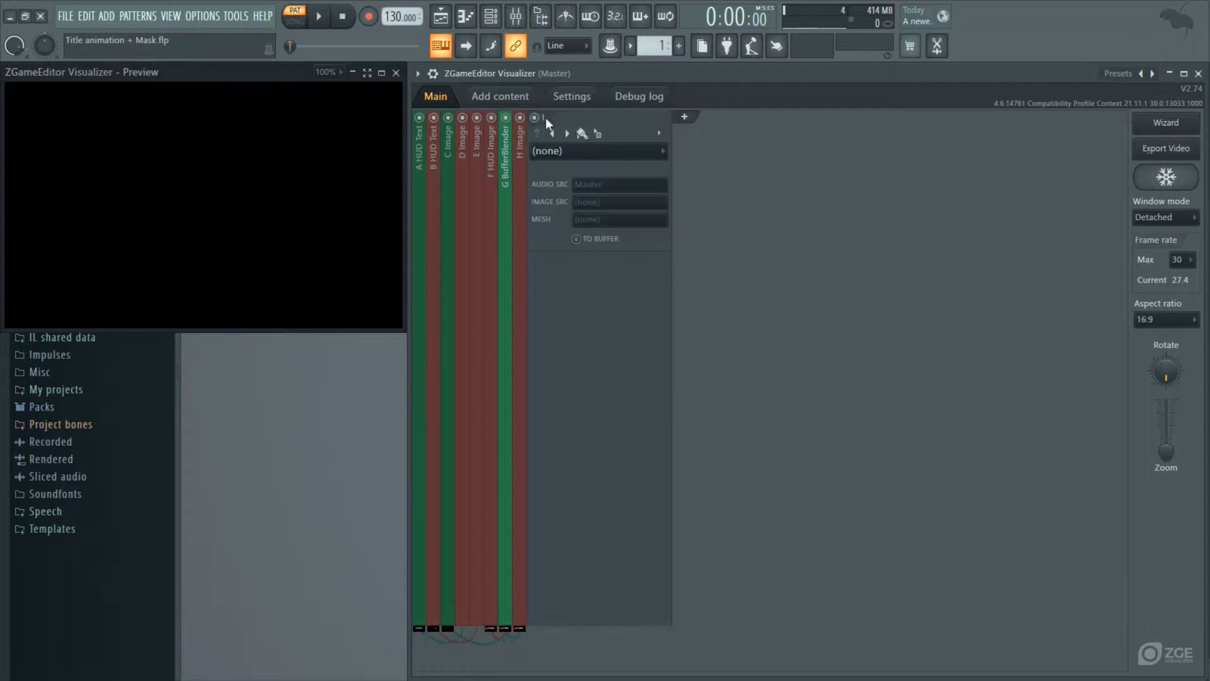
left_click(558, 150)
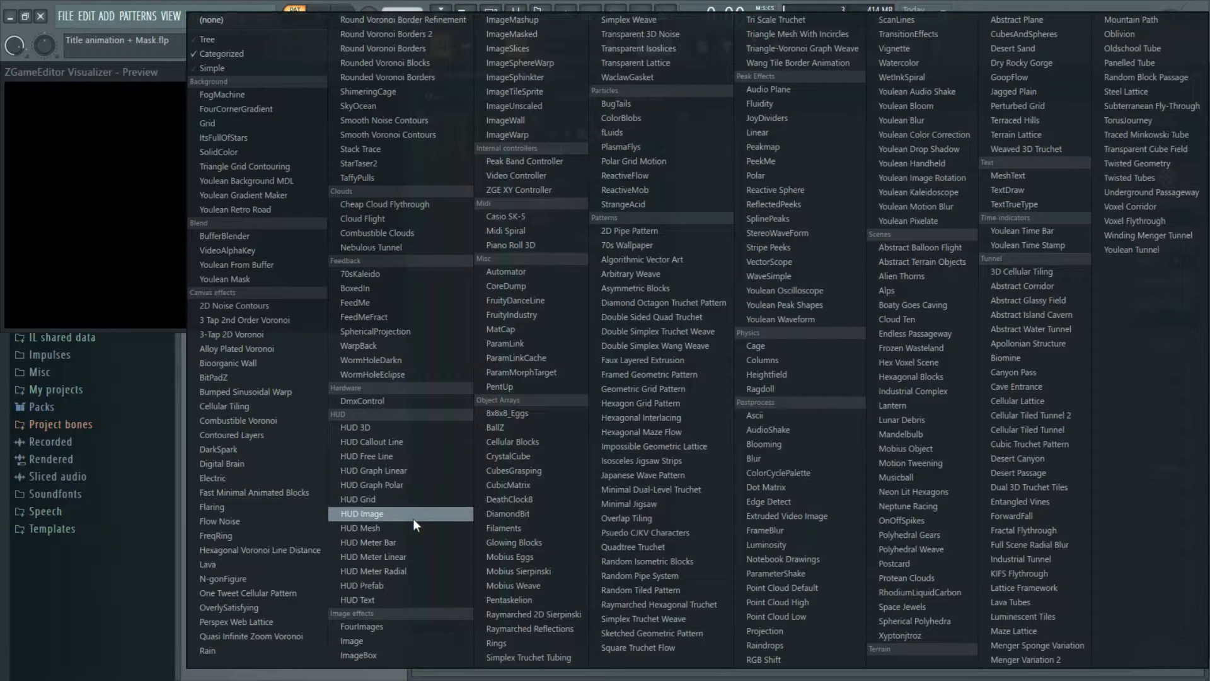
left_click(397, 513)
left_click(621, 502)
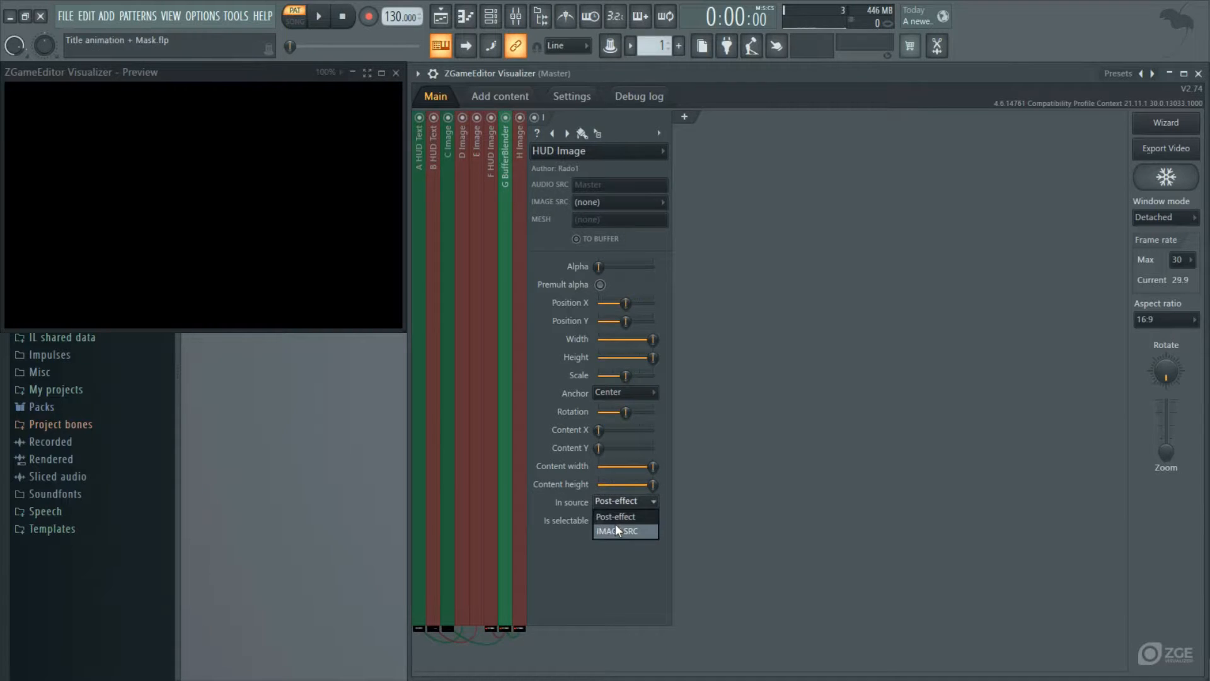
left_click(615, 524)
left_click(620, 202)
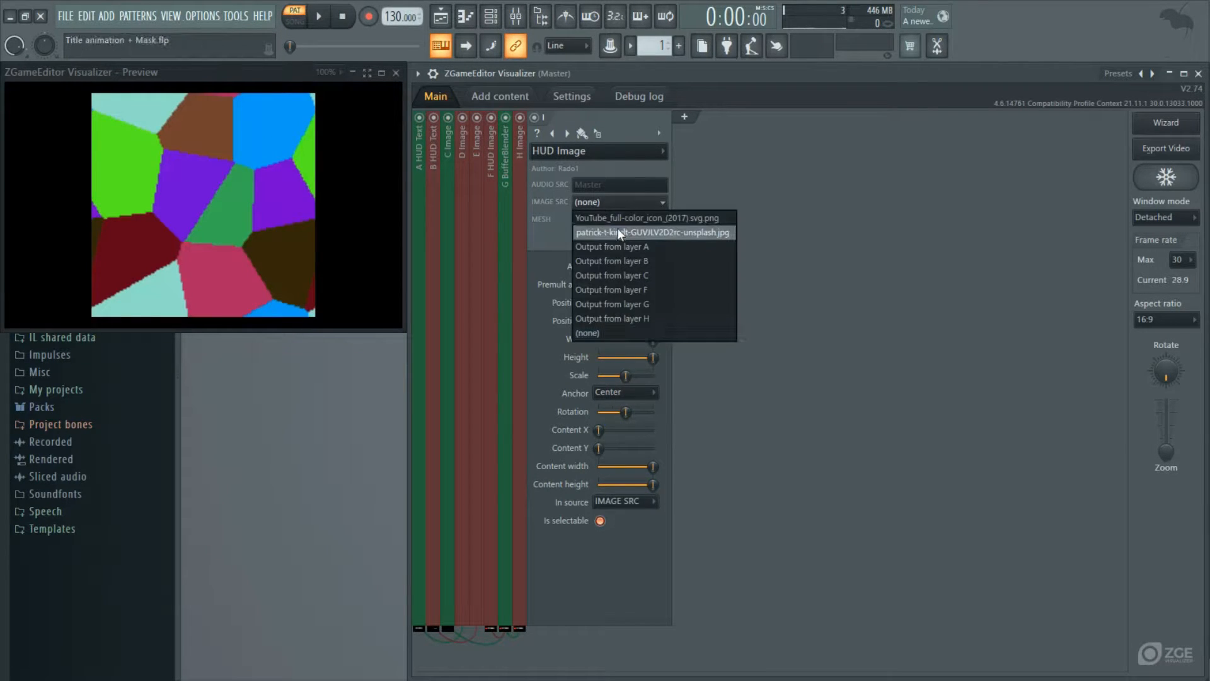
left_click(617, 229)
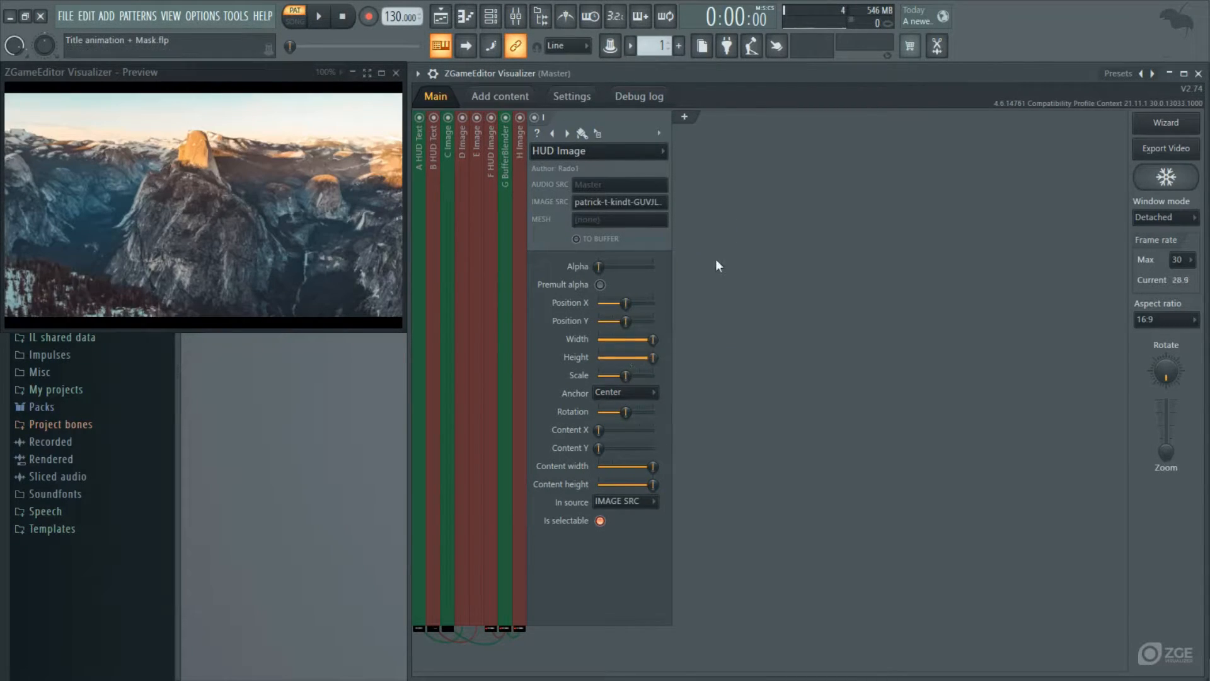
Add layer J with Youlean From Buffer, use Output from layer H as its image source, and set Ignore Variance to 75%.
left_click(687, 117)
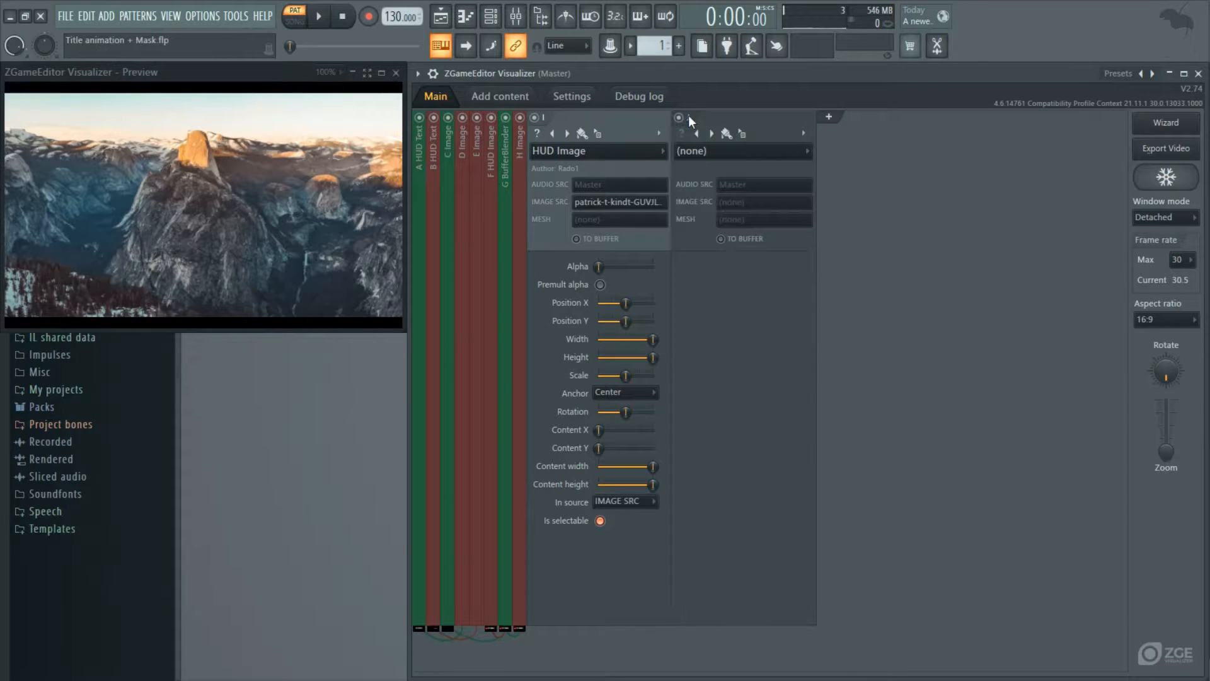
left_click(737, 158)
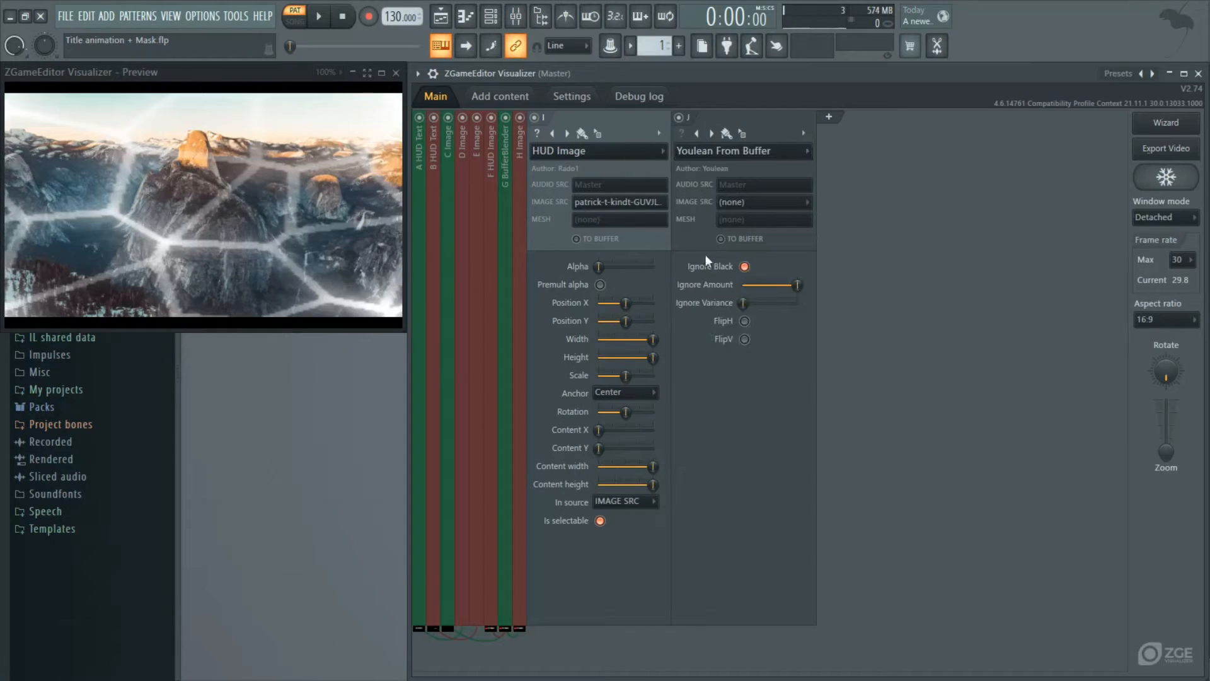
left_click(750, 202)
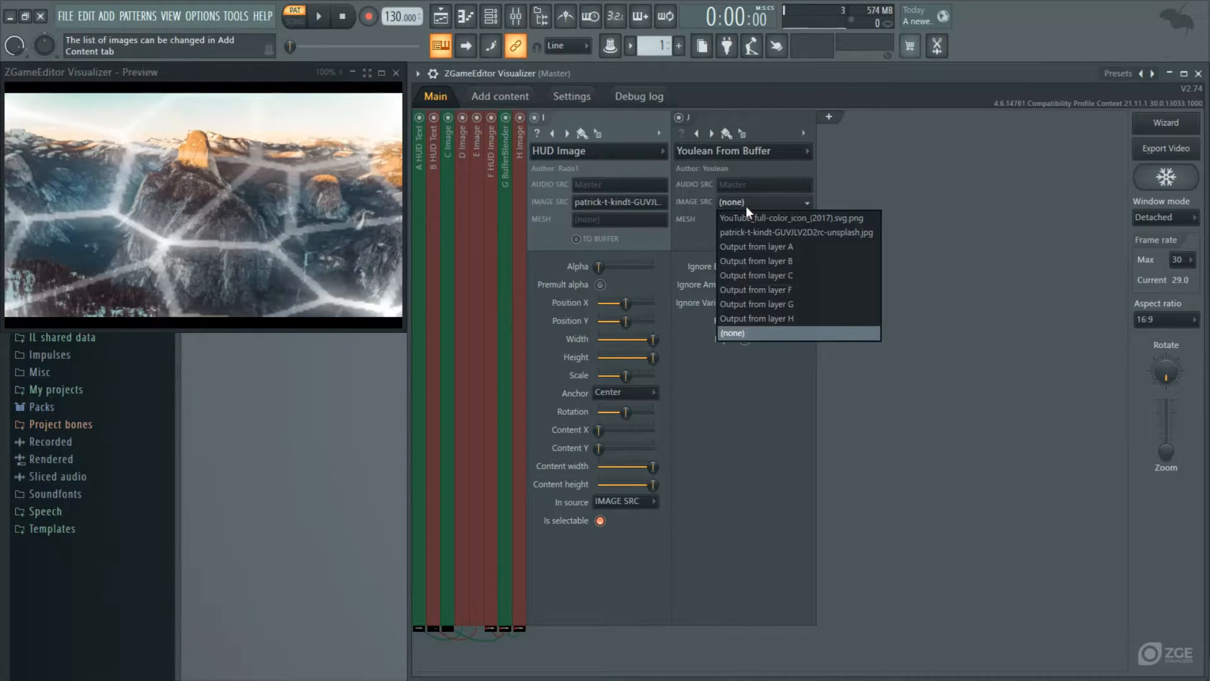
left_click(783, 316)
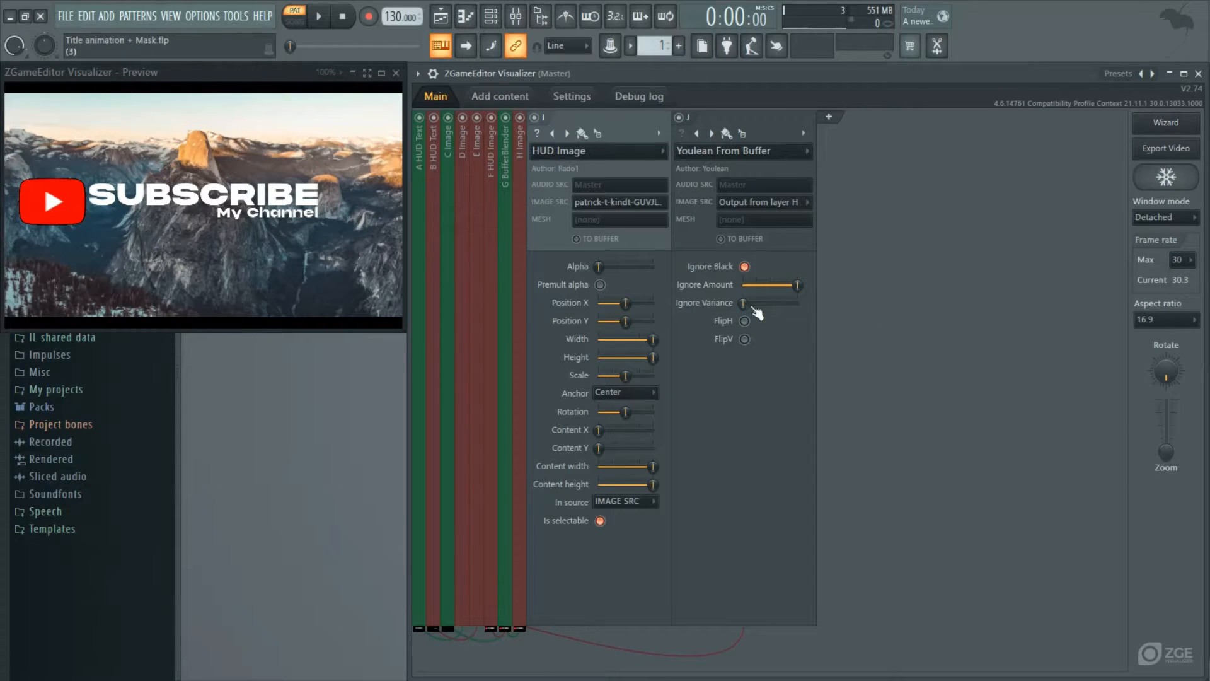
left_click_drag(750, 305, 754, 304)
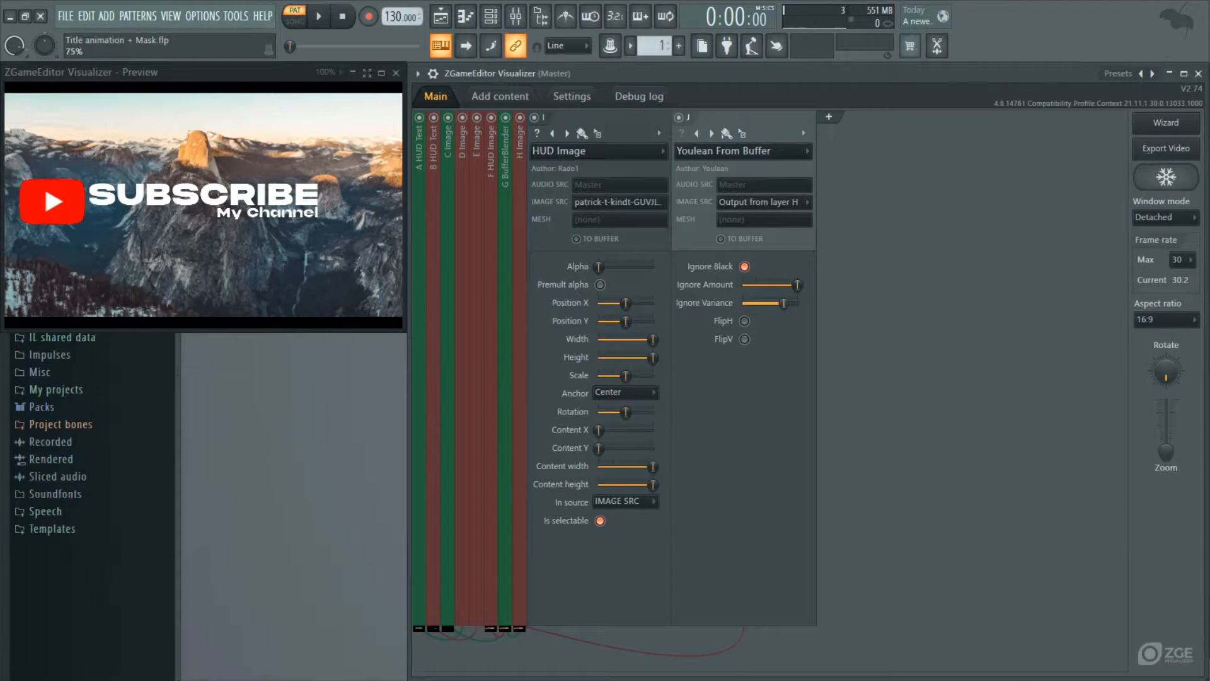
Shrink the title in layer H slightly and reposition it with Position Y at 52%, then collapse all layers.
left_click(518, 191)
left_click_drag(611, 357, 636, 339)
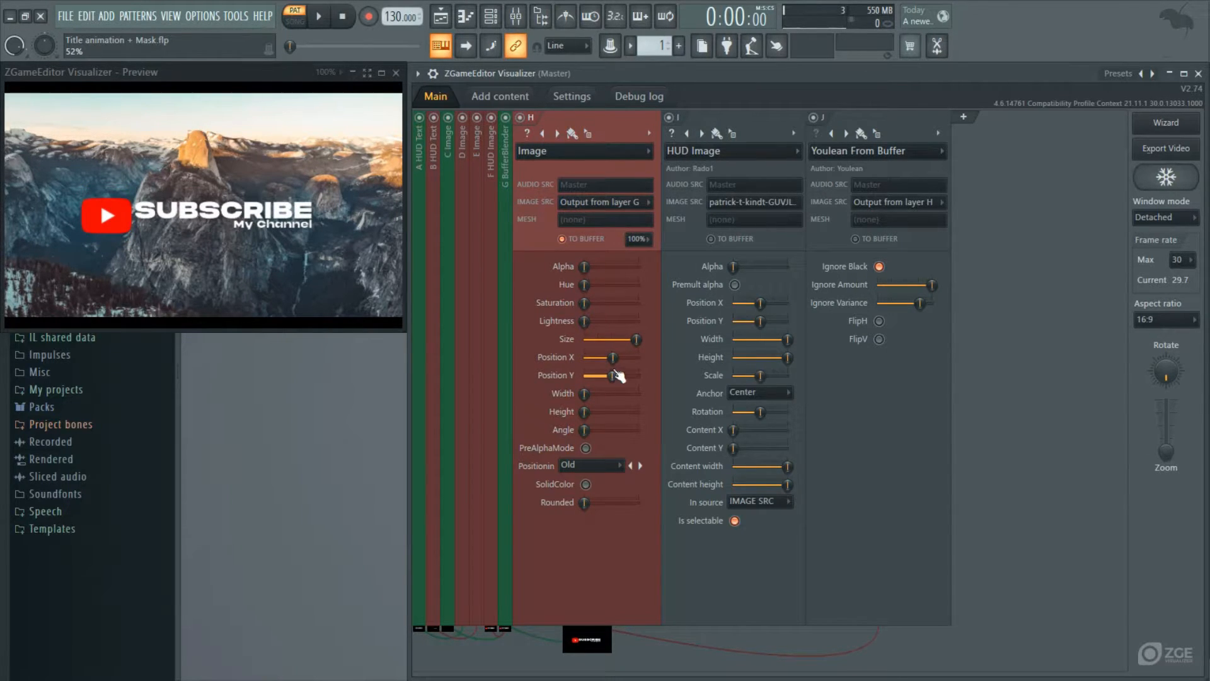
left_click_drag(612, 358, 611, 358)
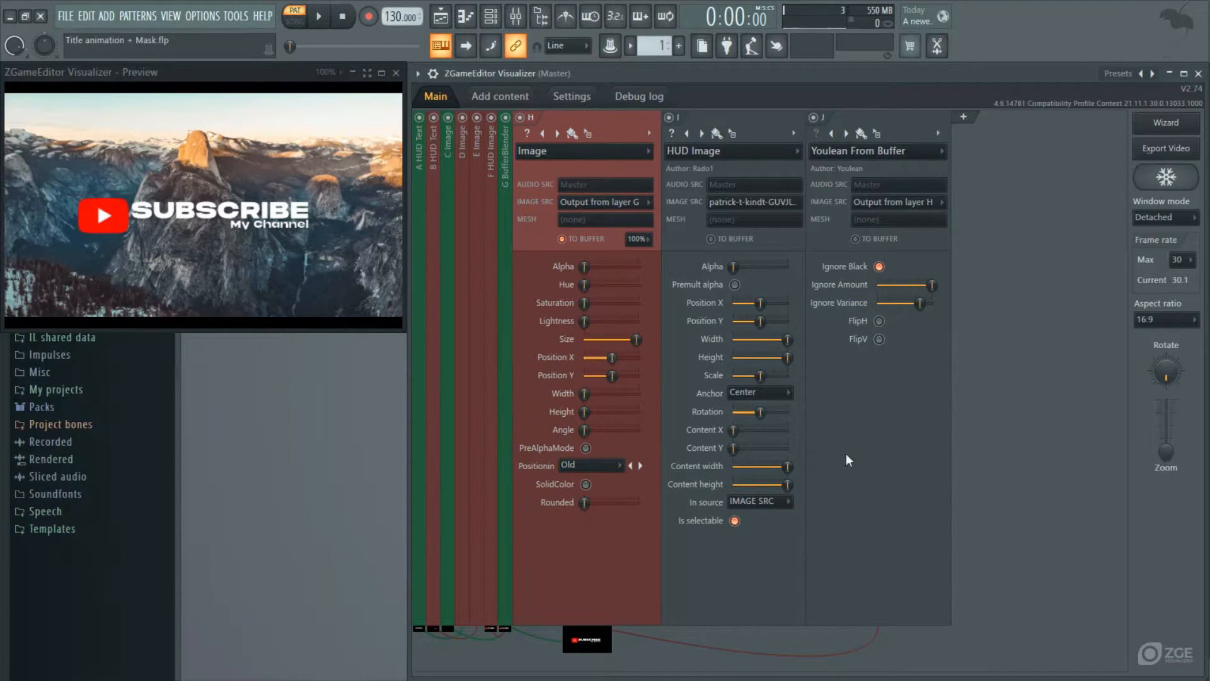
right_click(861, 502)
left_click(872, 505)
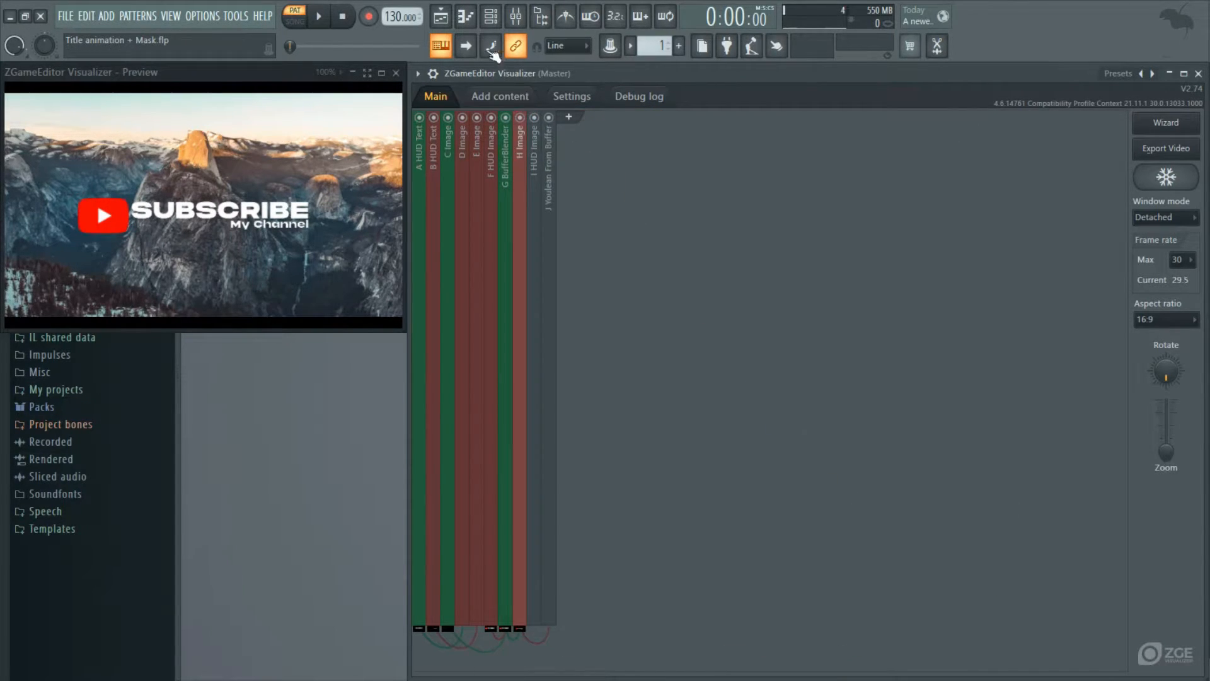
Open the Playlist and narrow it so the Visualizer layers stay uncovered, then return to the Visualizer.
left_click(440, 15)
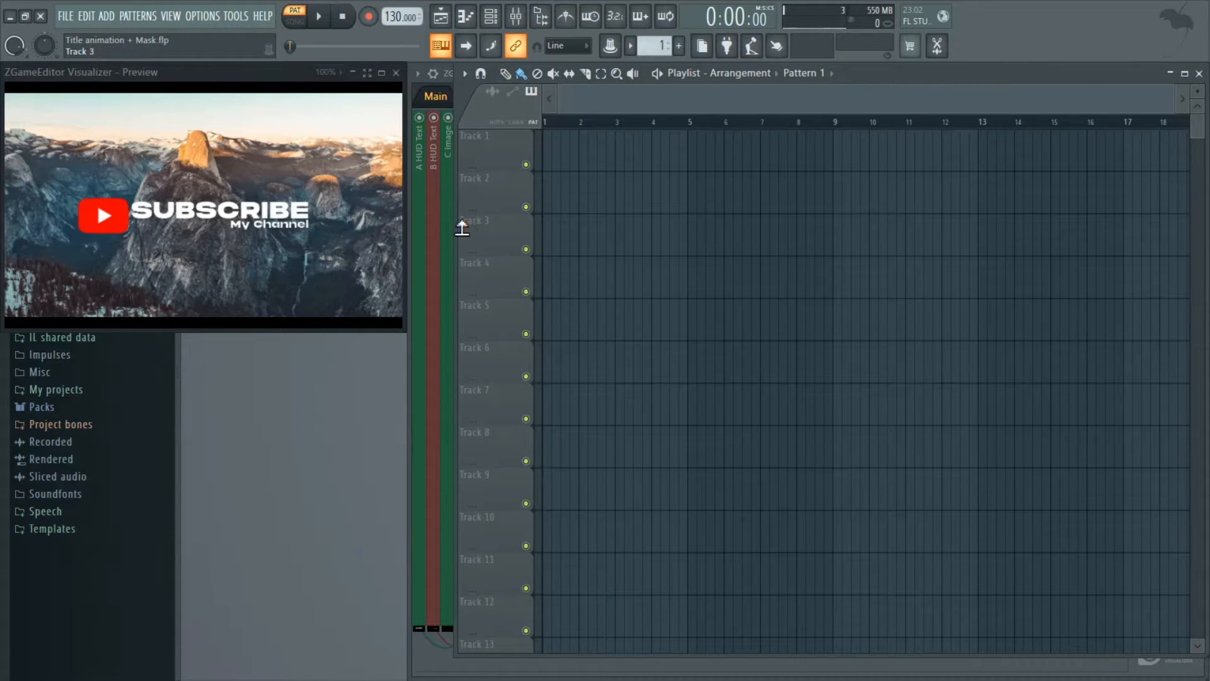
left_click_drag(457, 226, 564, 226)
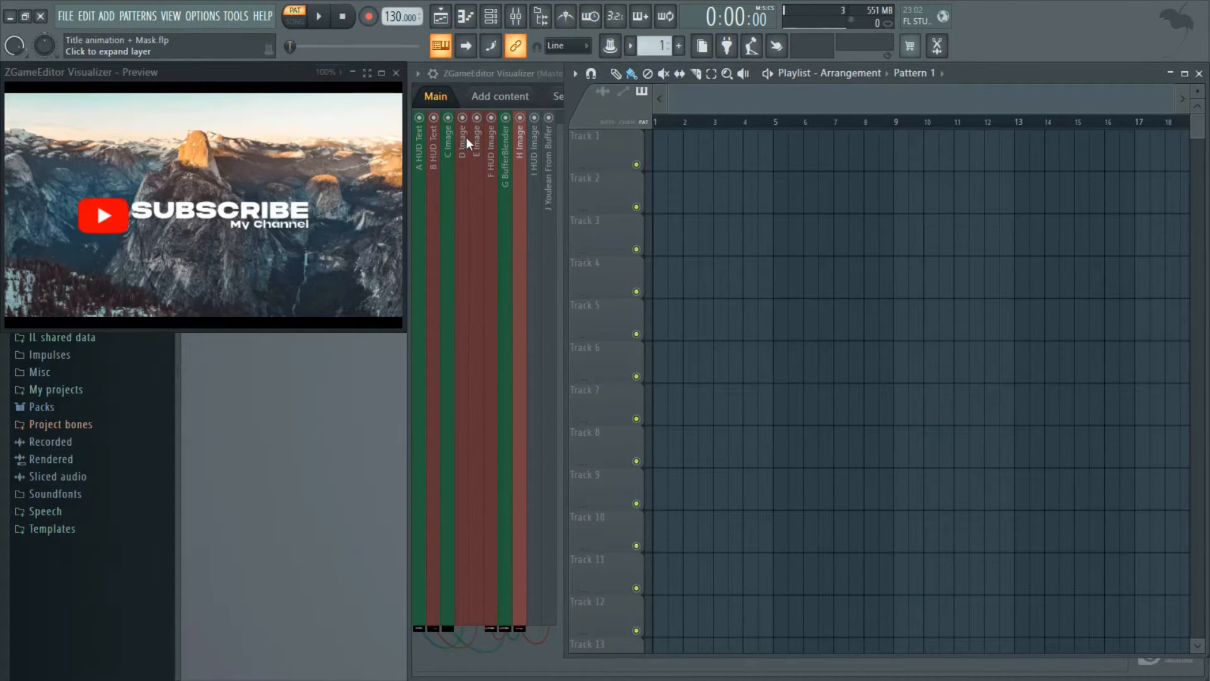
left_click(463, 119)
left_click(464, 119)
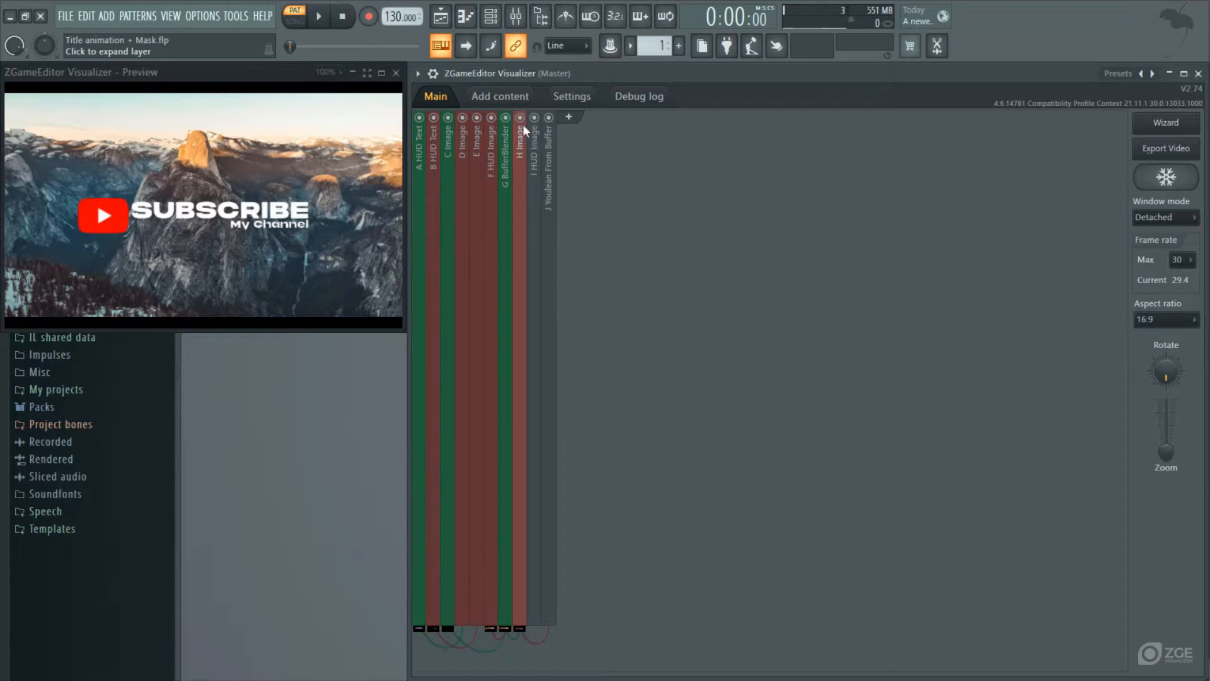
In layer F, copy the icon's Scale value, reduce Scale to its minimum, and create an automation clip for Scale.
left_click(493, 119)
left_click(493, 119)
left_click(491, 162)
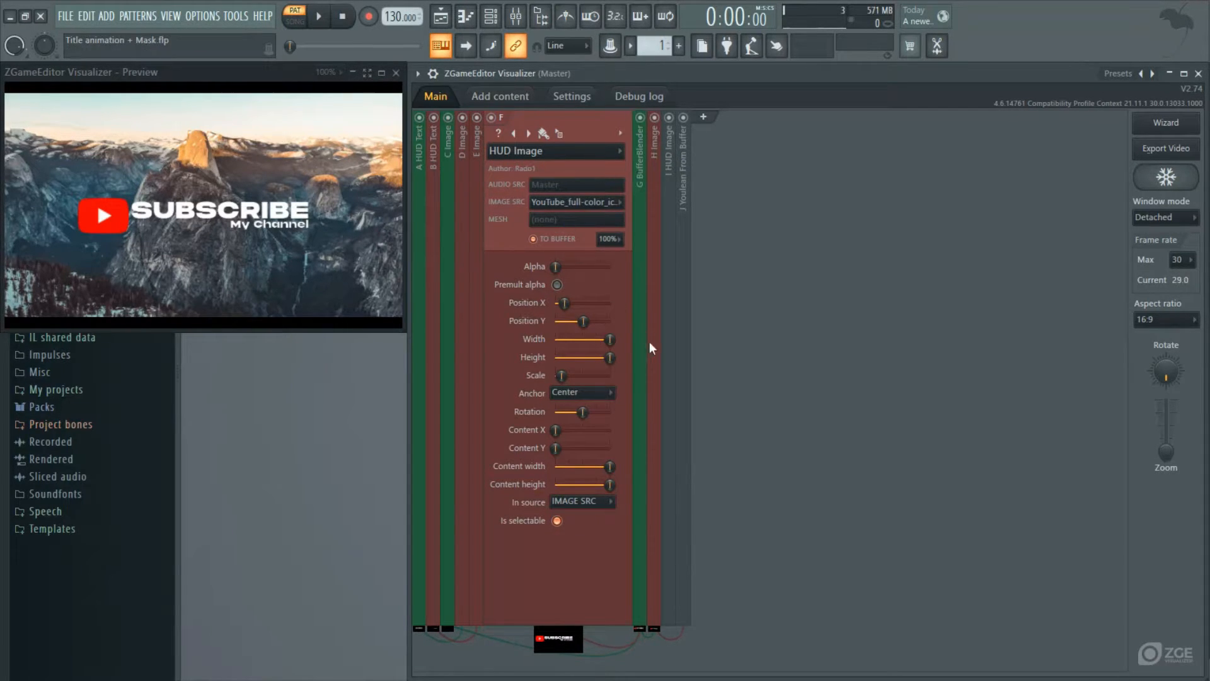
right_click(561, 376)
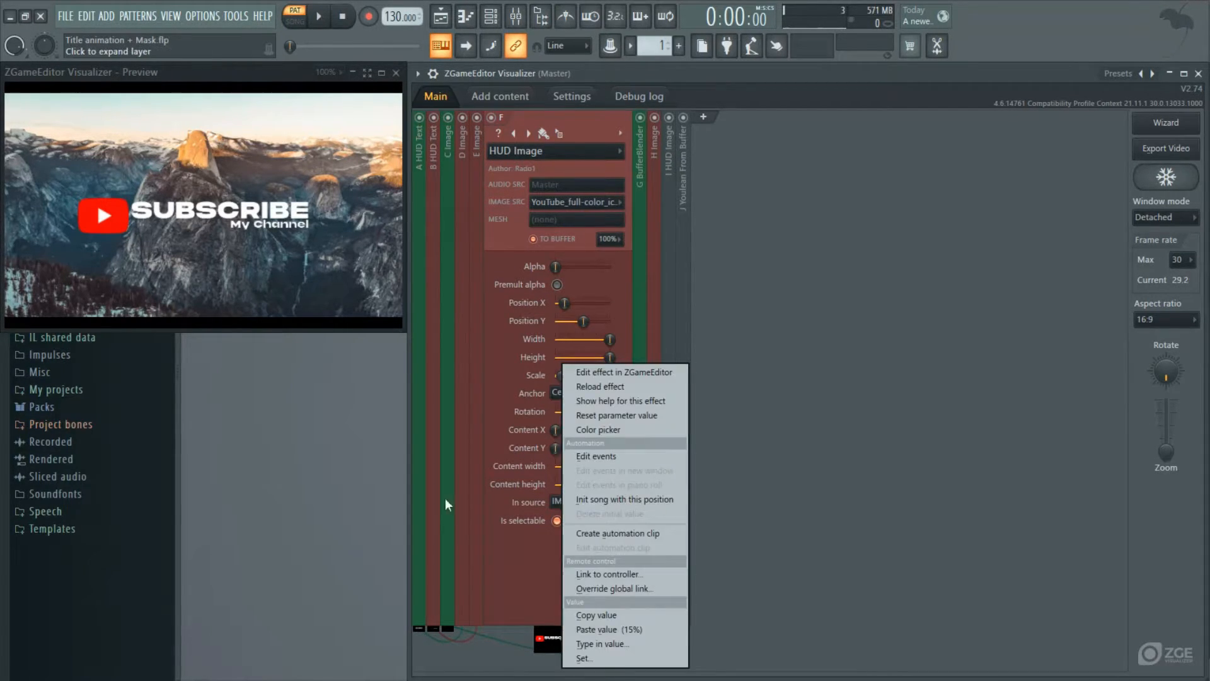
left_click(599, 617)
left_click_drag(561, 376, 559, 376)
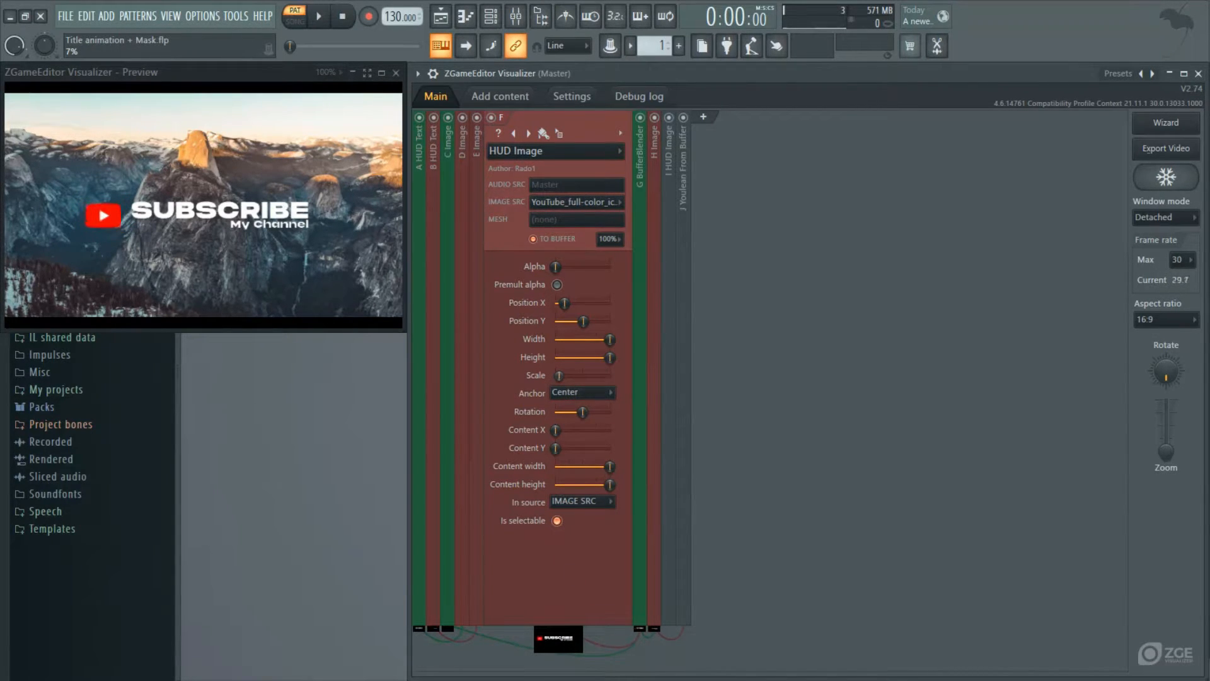
right_click(558, 376)
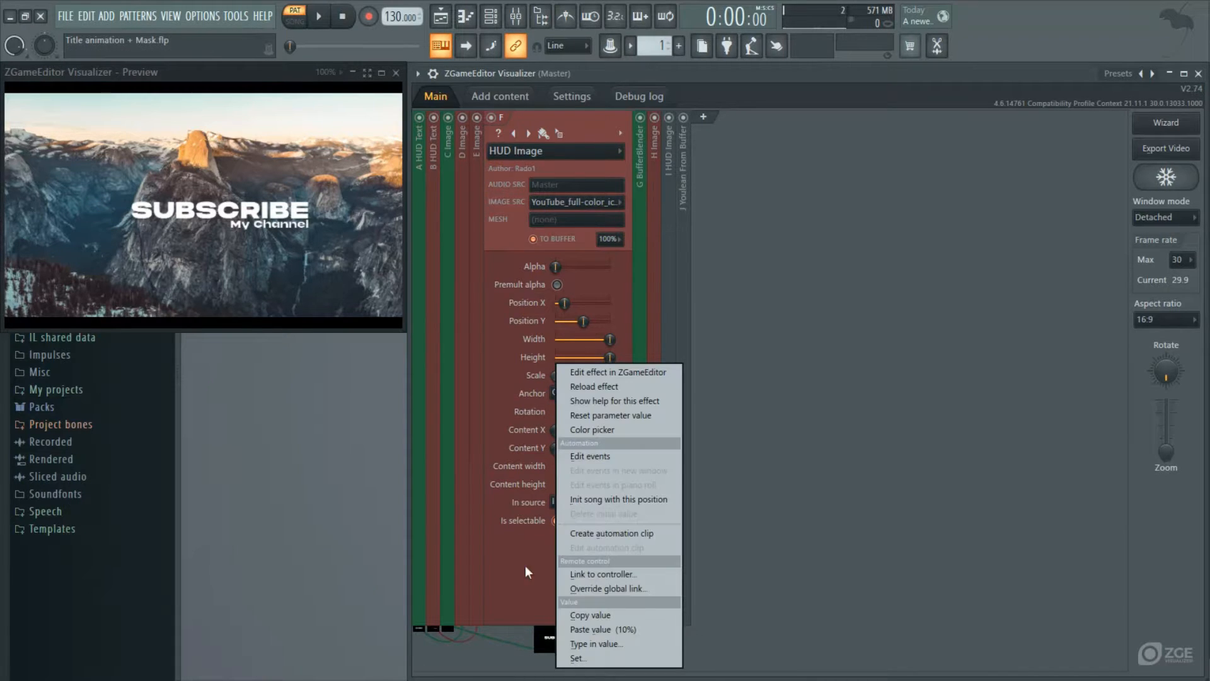
left_click(607, 533)
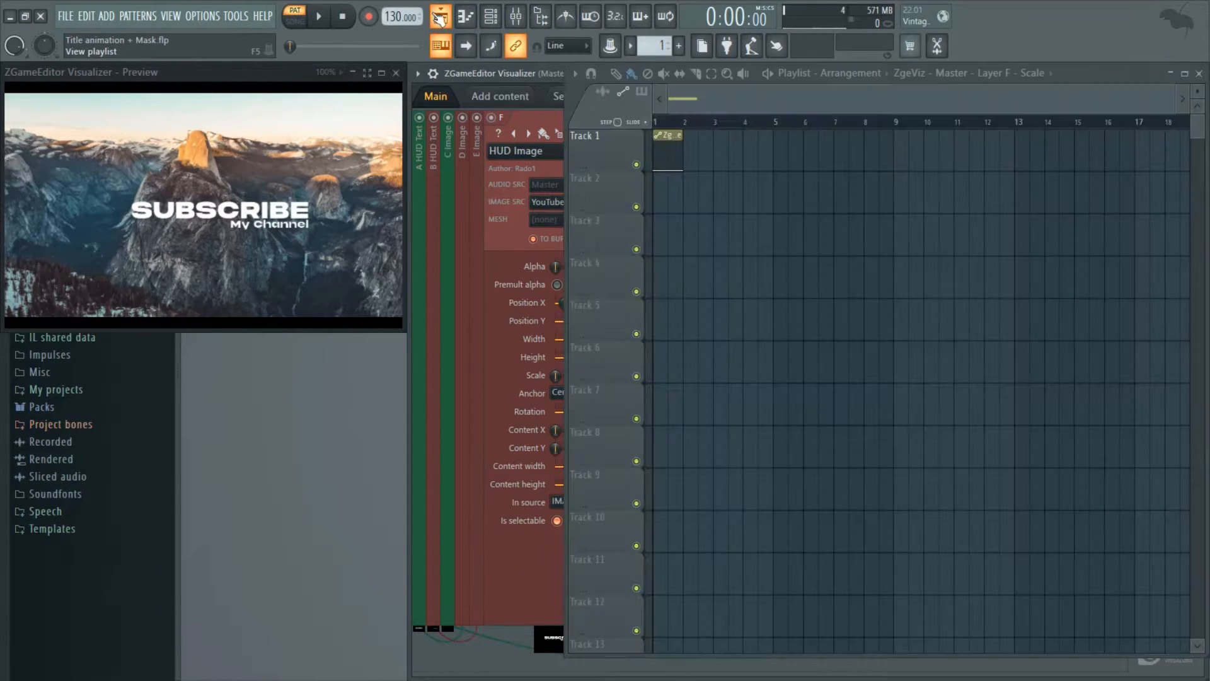
Lengthen the Layer F Scale automation clip in the Playlist so it ends at the start of bar 3.
scroll(675, 122, "up", 5)
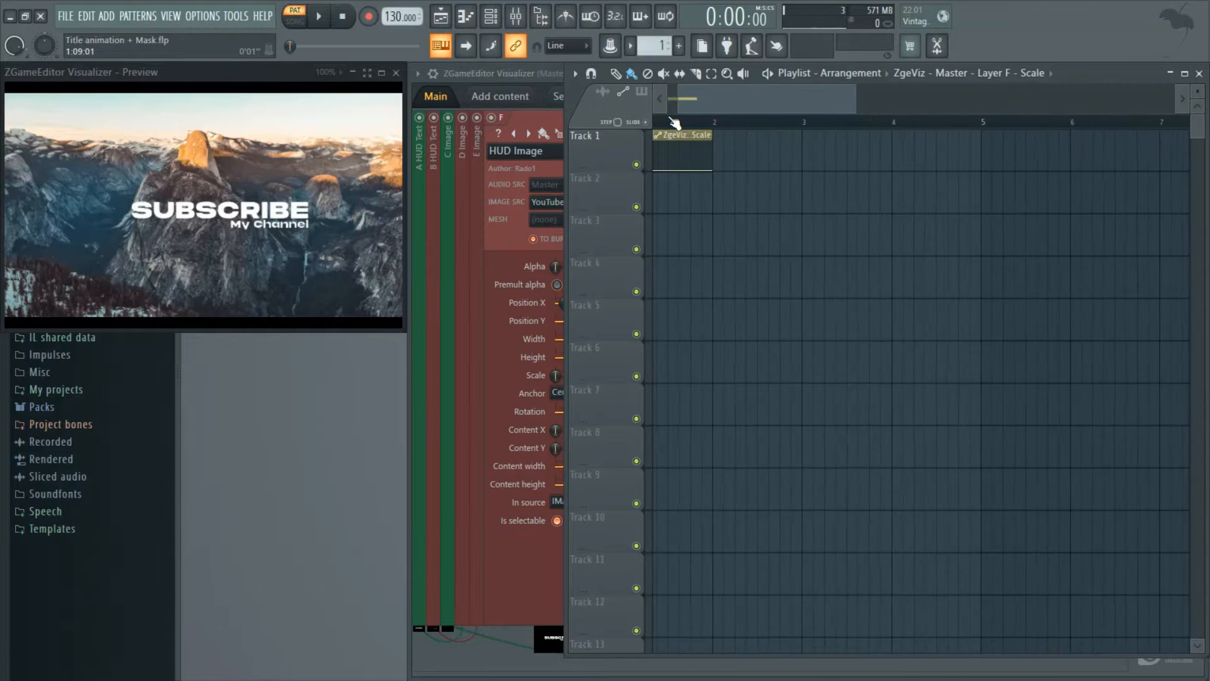
scroll(675, 121, "up", 3)
left_click_drag(698, 101, 615, 100)
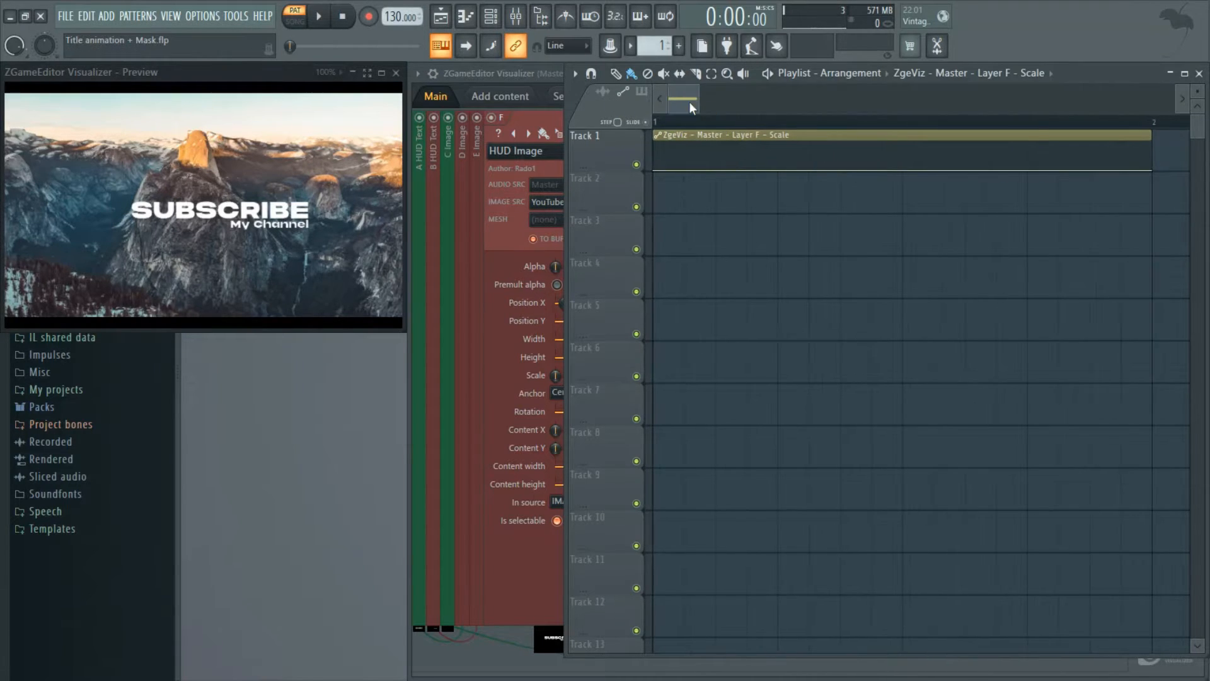
scroll(711, 125, "down", 3)
left_click_drag(838, 170, 1020, 187)
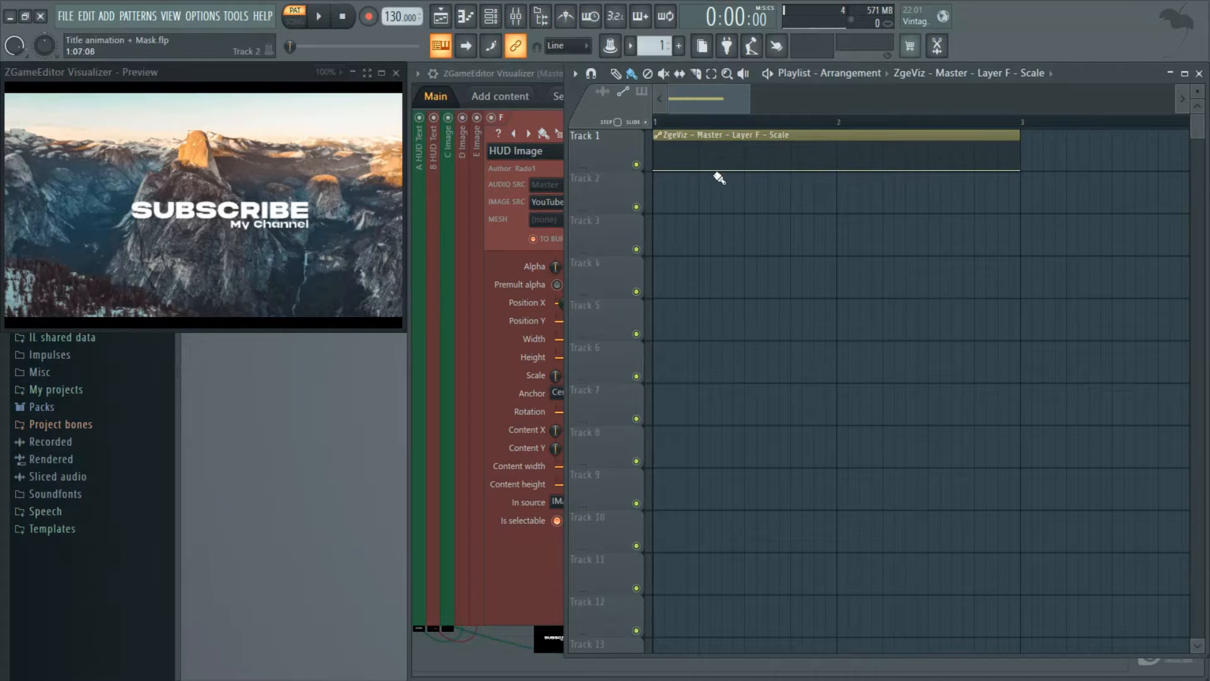
Add a point halfway through bar 1 of the Scale clip and paste the copied 10% into it and the last point.
right_click(744, 169)
right_click(745, 169)
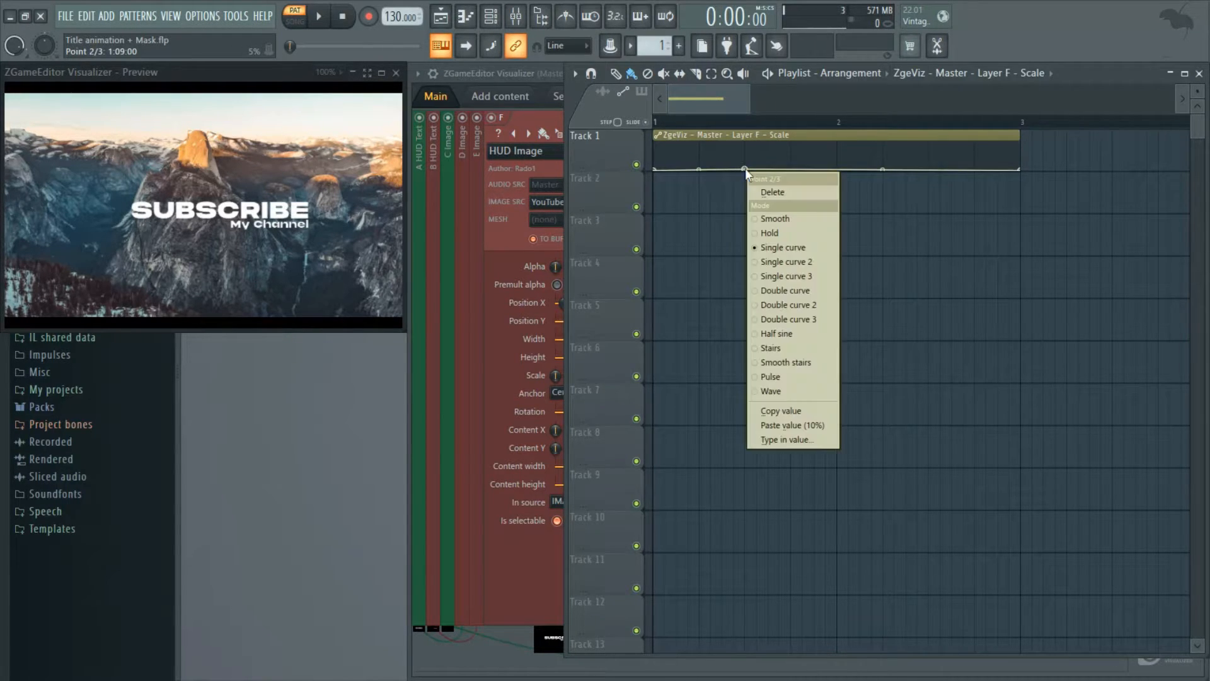
left_click(795, 426)
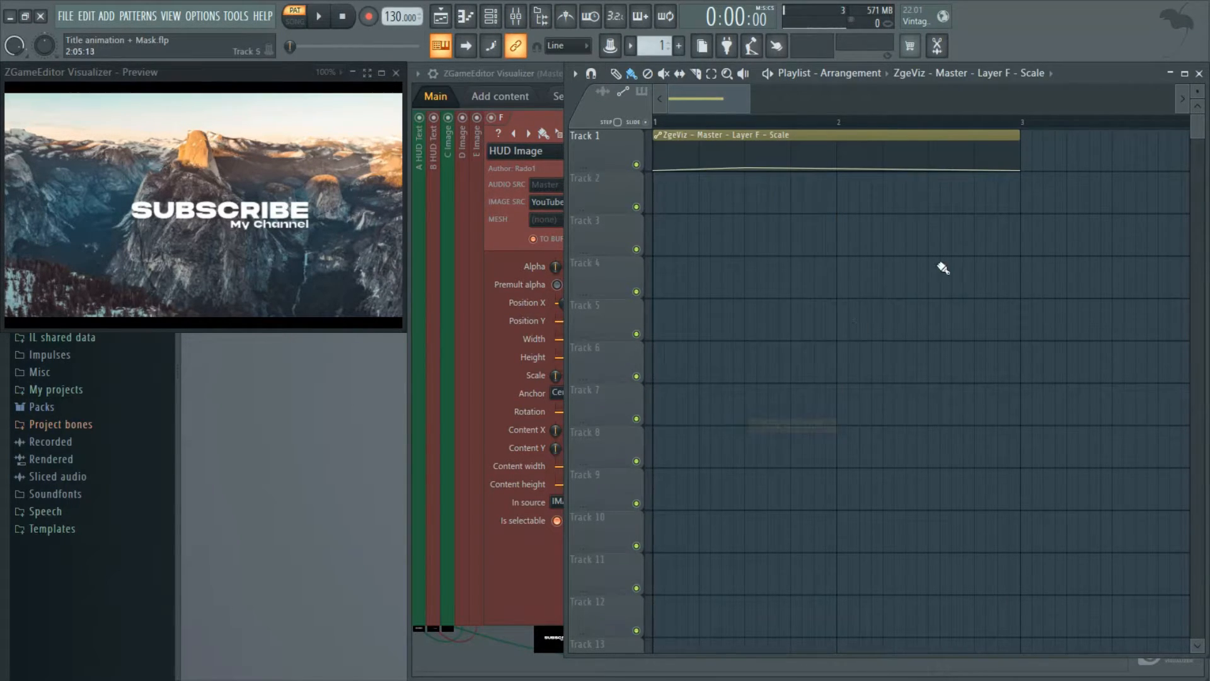
right_click(1018, 169)
left_click(1065, 426)
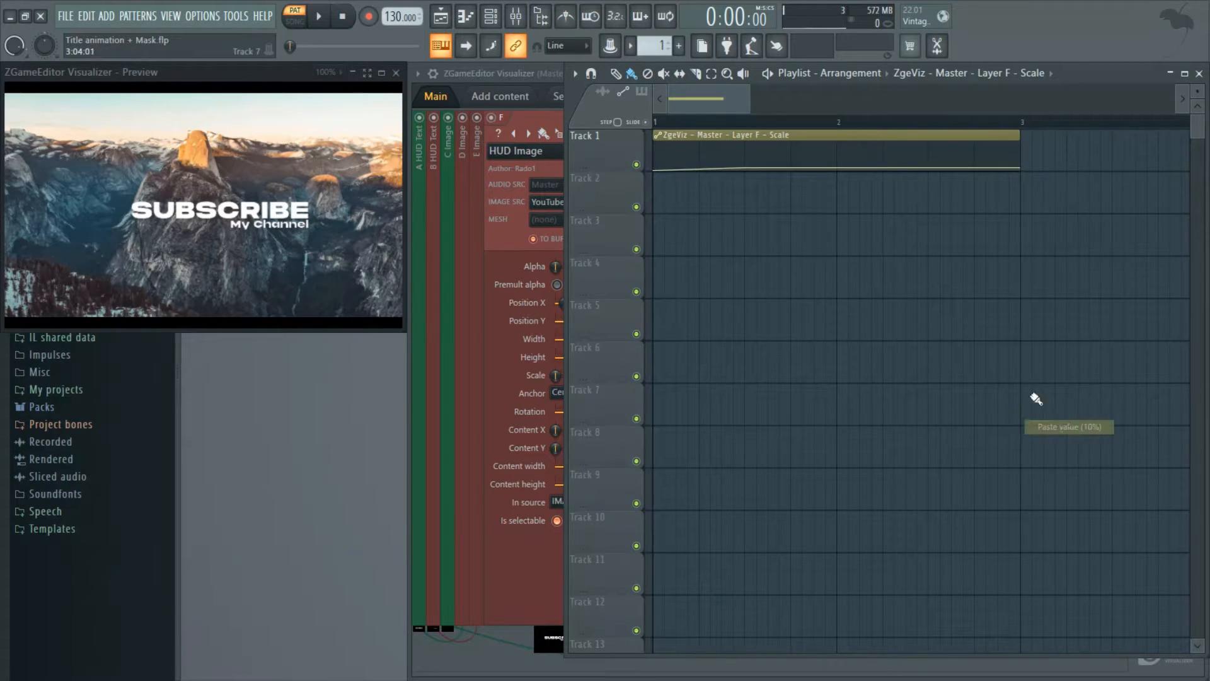
Preview the icon's scale animation from the start and bend the Scale clip's first segment upward for an eased growth.
left_click(657, 125)
key("space")
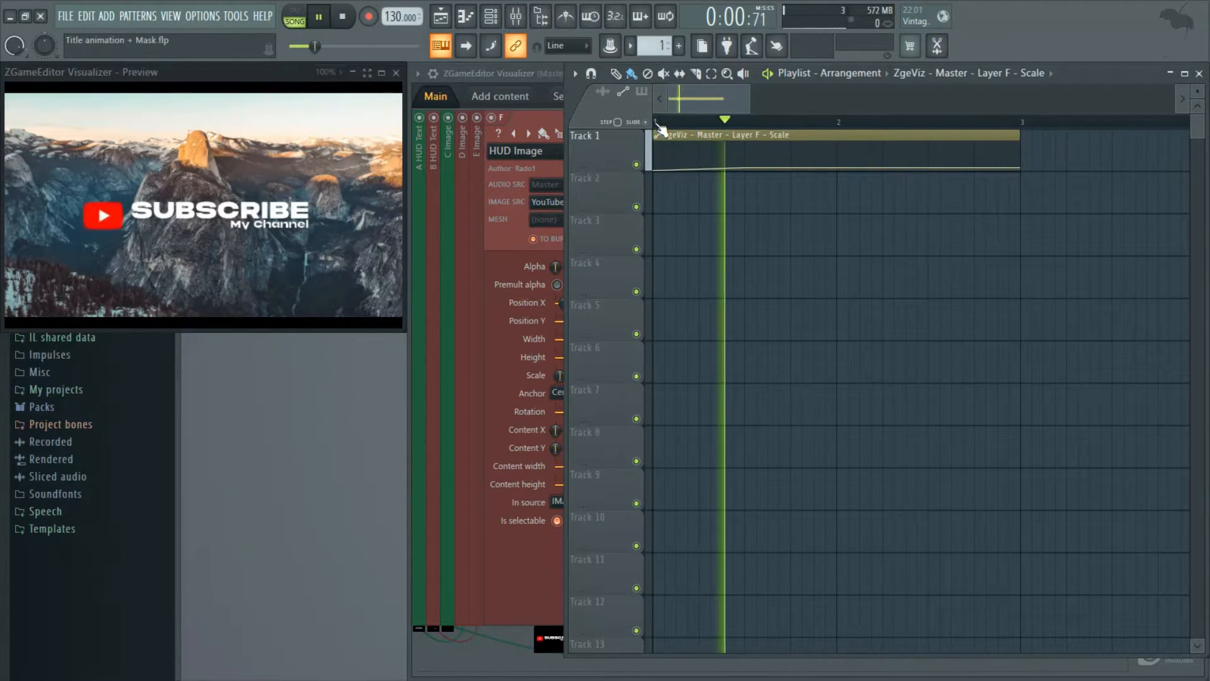
key("space")
key("space")
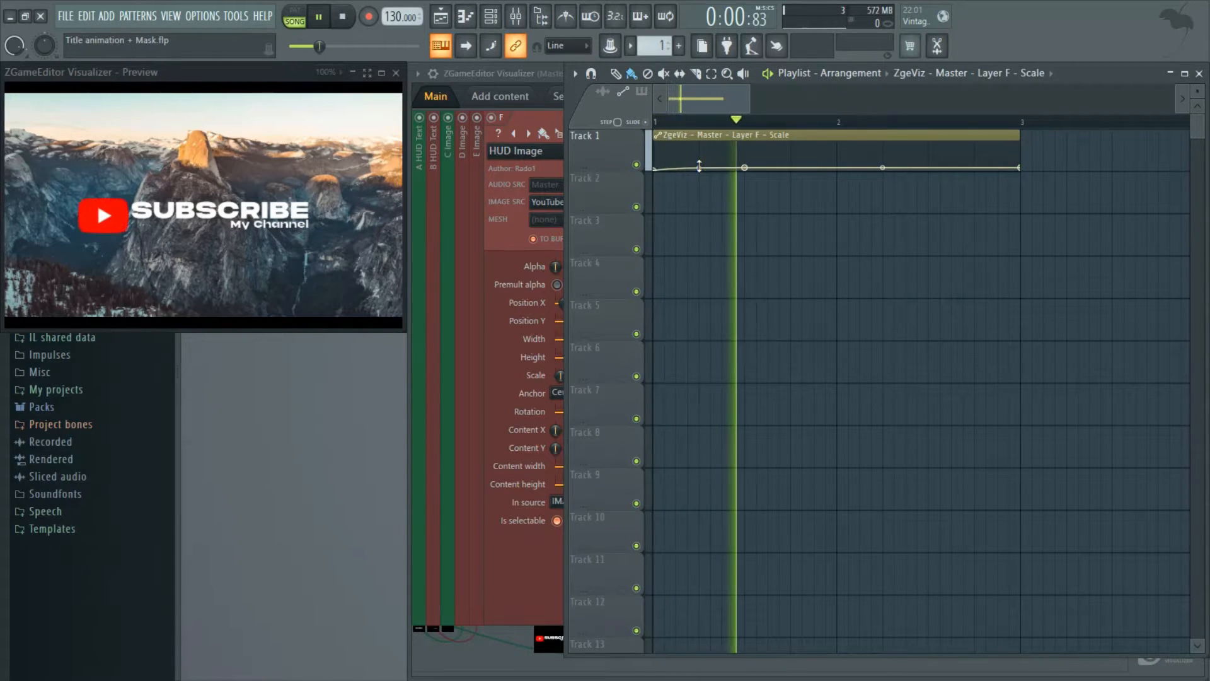
key("space")
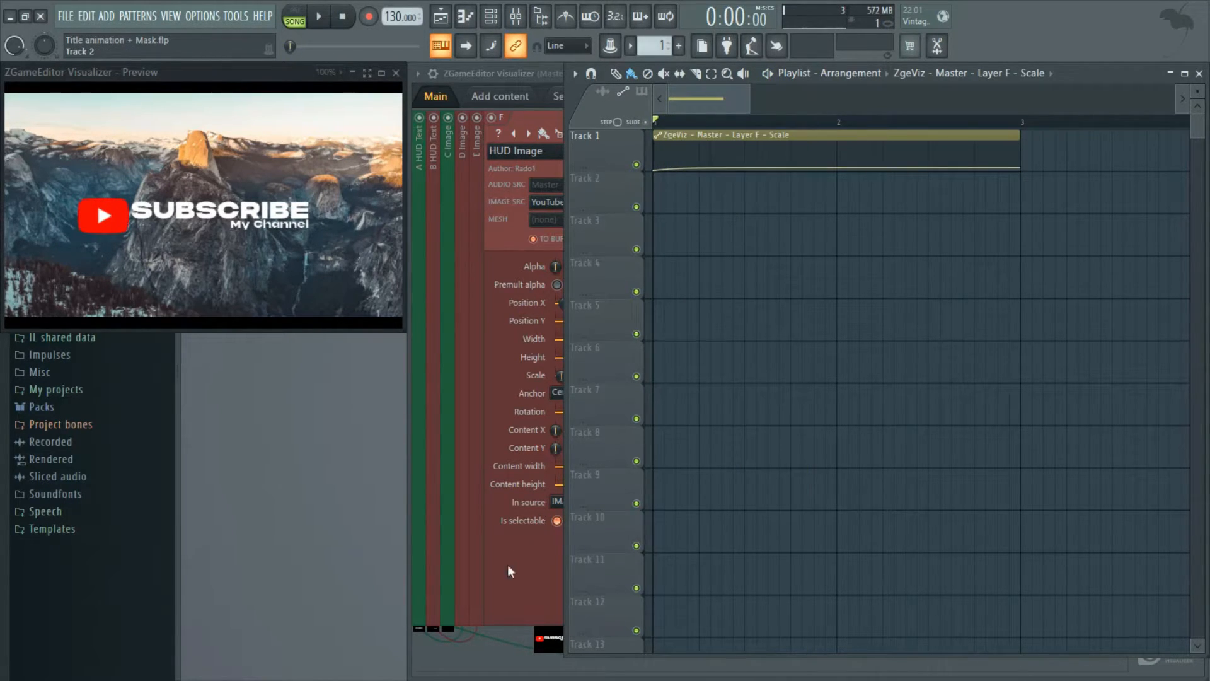
In the Visualizer, lower layer F's Position X to 15% and collapse all layers.
left_click(490, 663)
left_click_drag(572, 310, 567, 310)
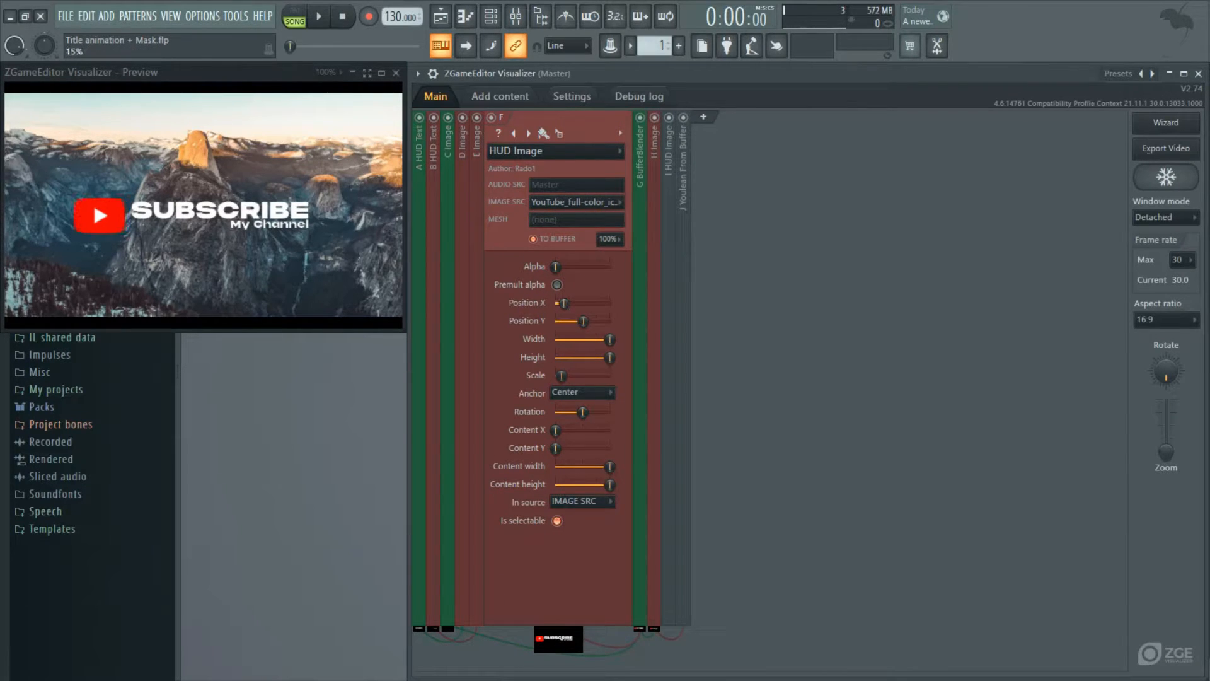
right_click(785, 256)
left_click(812, 267)
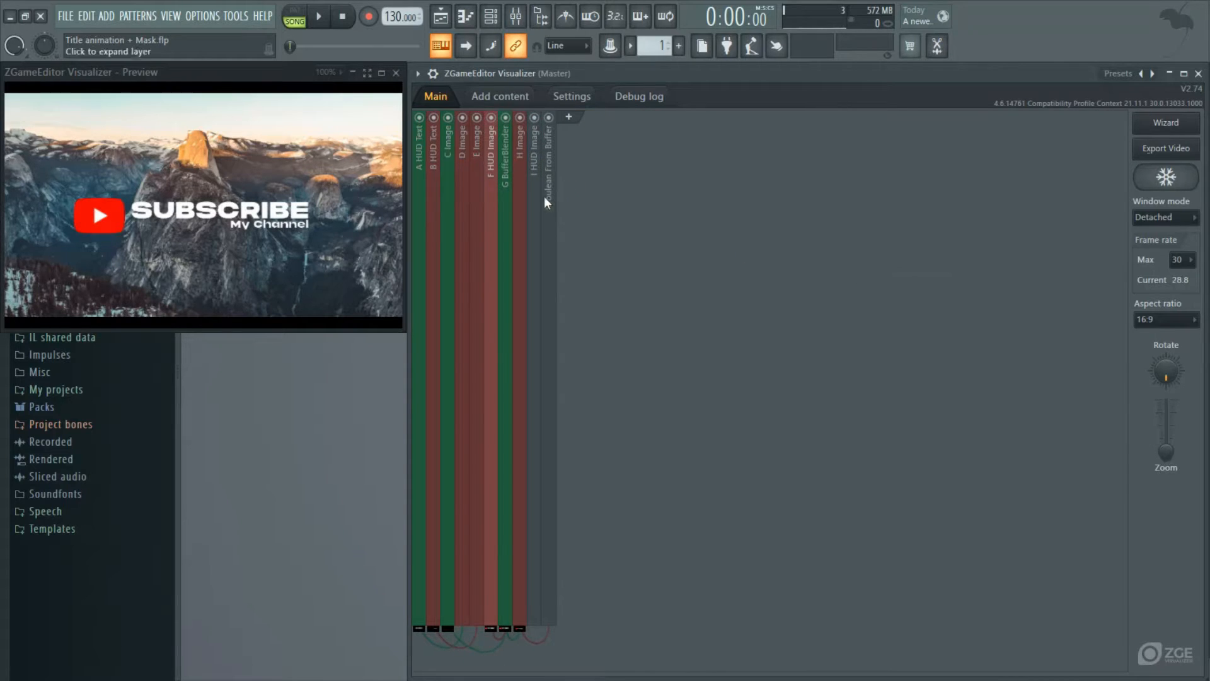
In layer F, copy the icon's Rotation value, tilt the icon to about 38% Rotation, and create an automation clip for it.
left_click(490, 176)
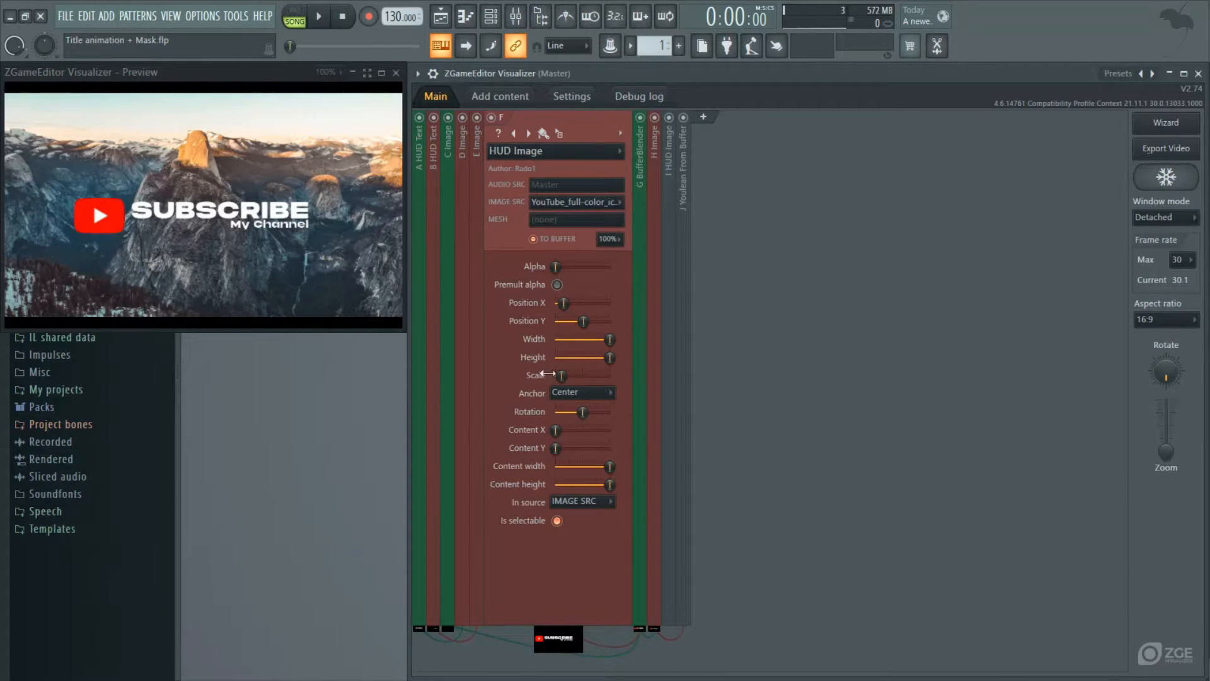
right_click(585, 414)
left_click(614, 614)
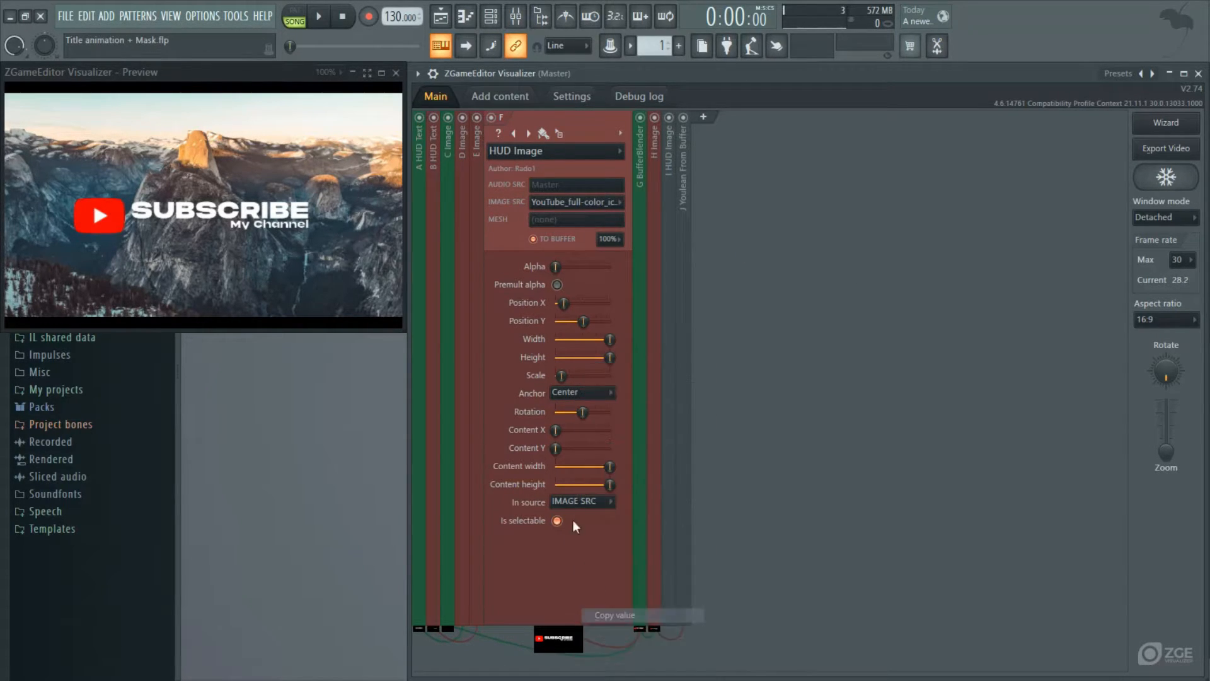
left_click_drag(585, 412, 563, 412)
key("space")
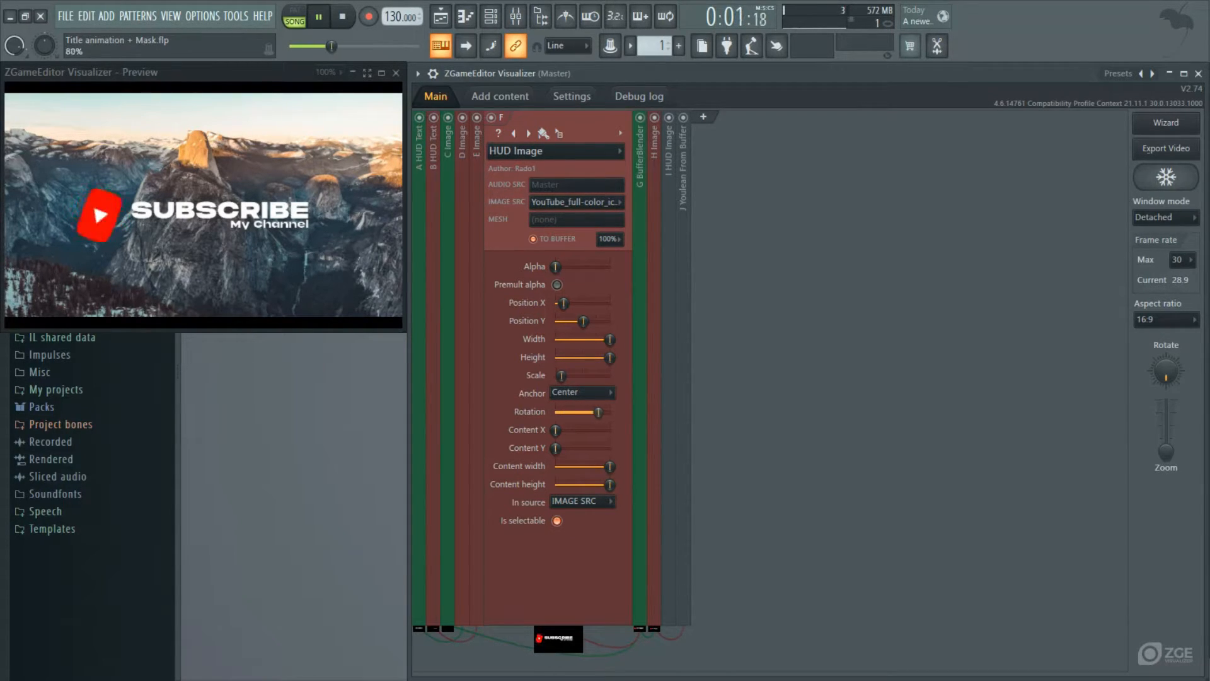
right_click(576, 413)
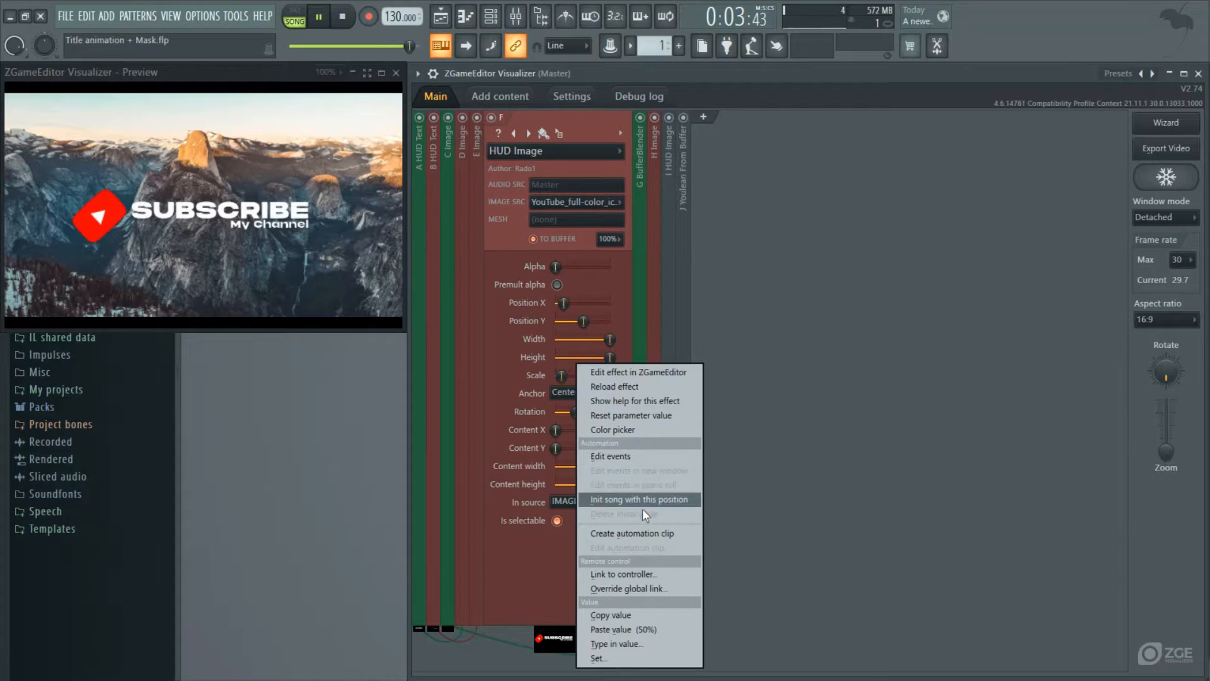
left_click(637, 532)
Enlarge Track 2, add a Rotation point halfway through bar 1, and paste the copied 50% into it and the last point.
left_click(440, 17)
key("space")
left_click_drag(622, 214, 644, 363)
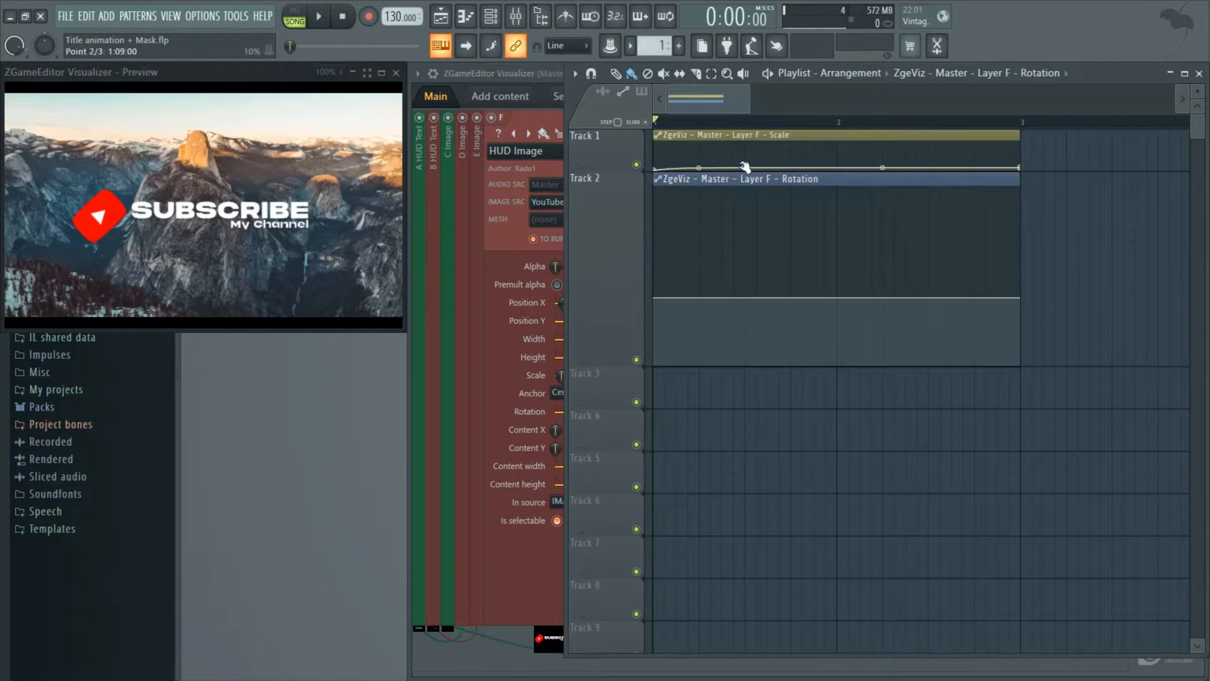
right_click(748, 298)
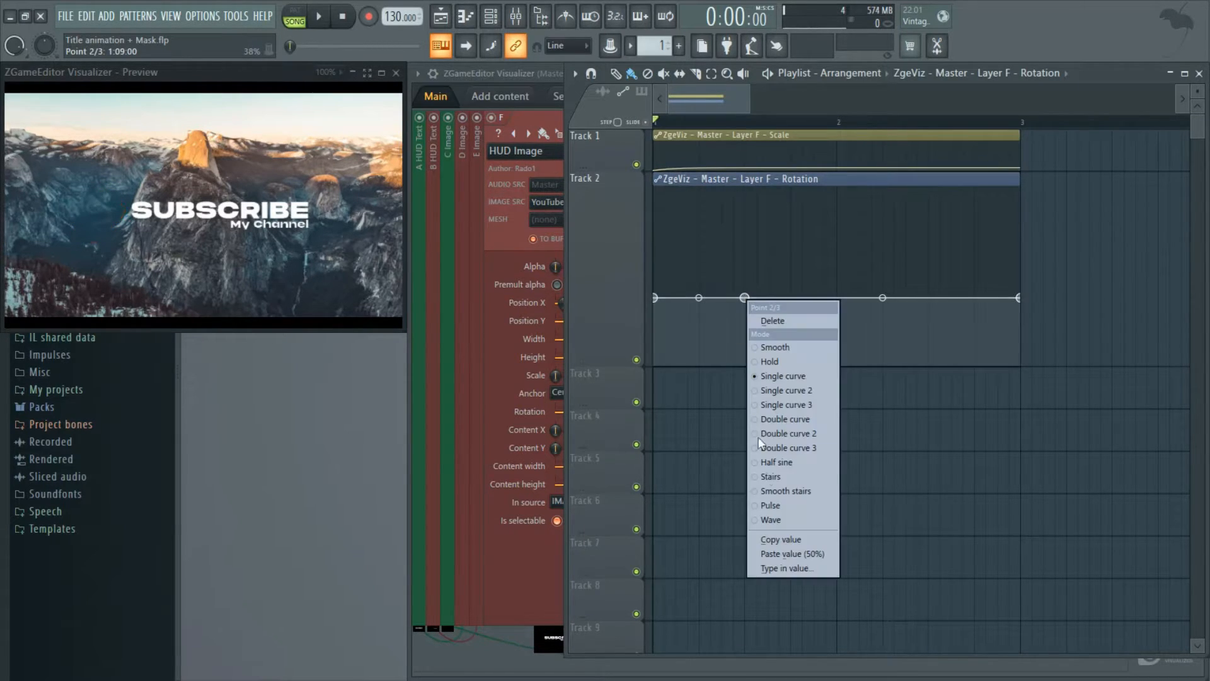
left_click(788, 552)
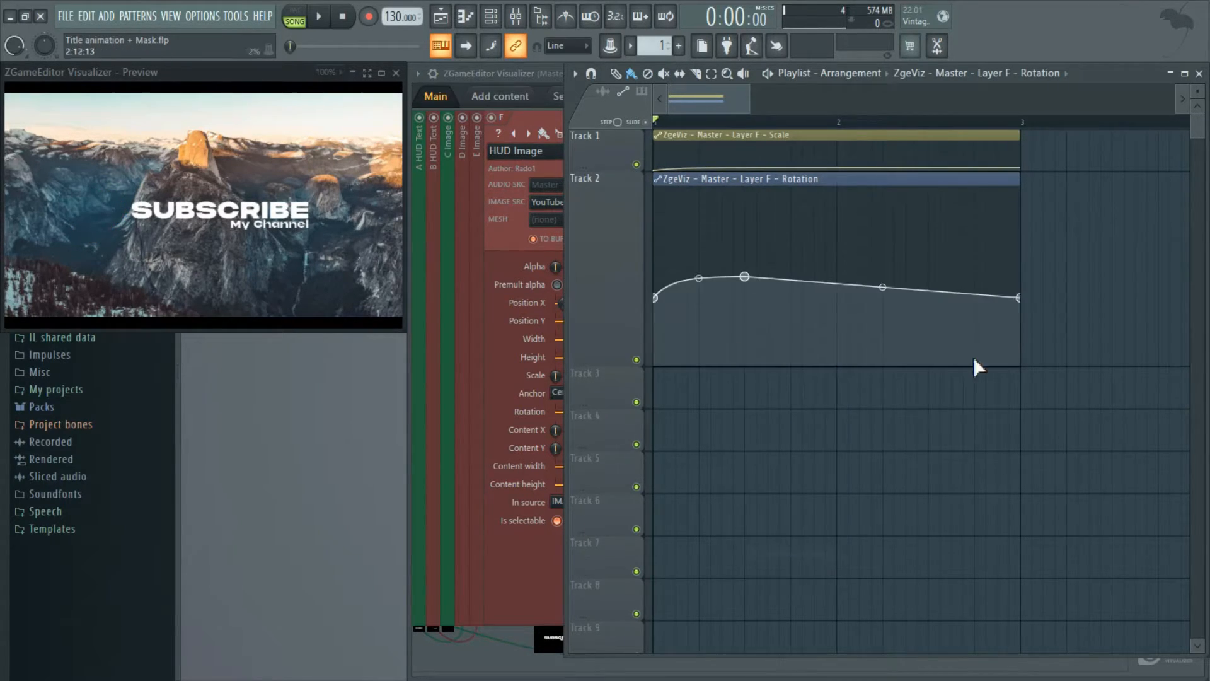
right_click(1021, 298)
left_click(1052, 550)
Fine-tune the eased curve of the Rotation clip's first segment while previewing playback, then reduce Track 2's height.
key("space")
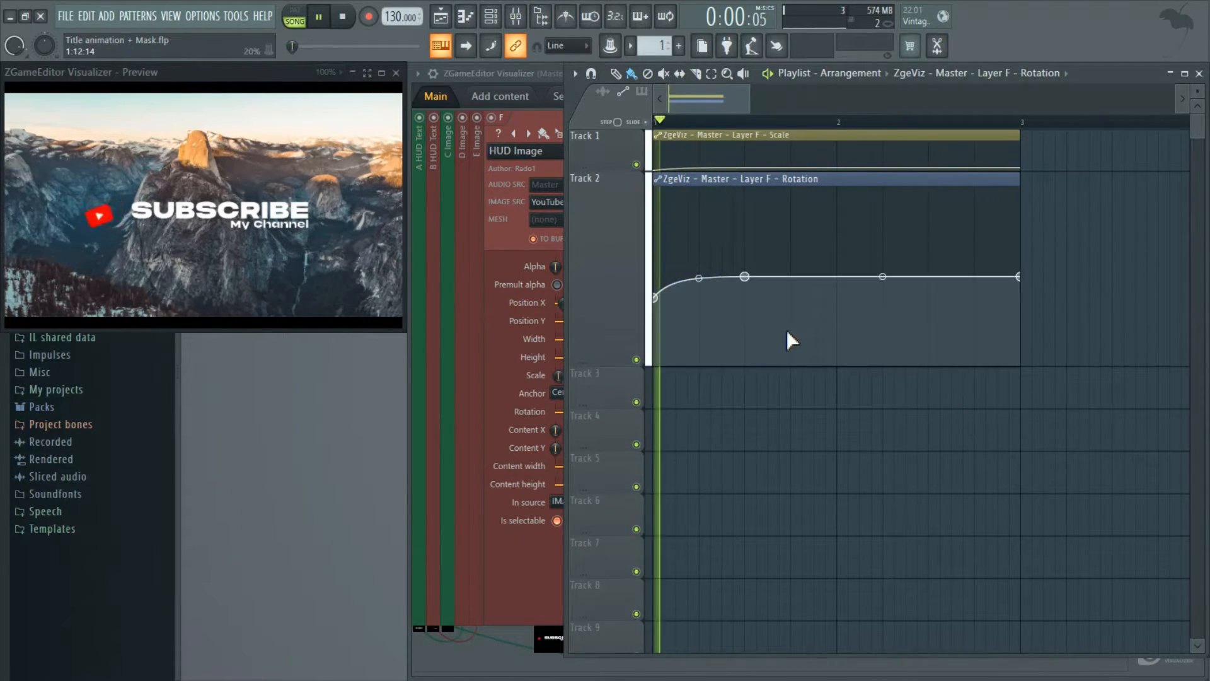
left_click_drag(699, 278, 699, 278)
key("space")
key("space")
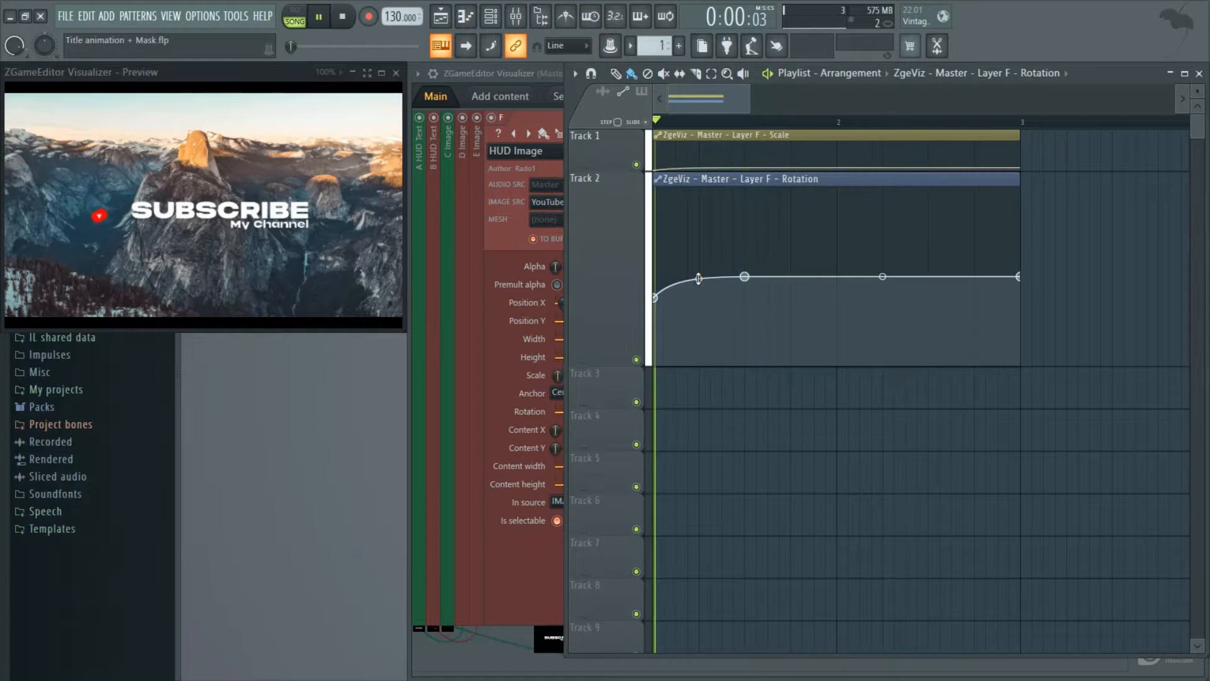
key("space")
left_click_drag(591, 366, 600, 229)
Return to the Visualizer, play the icon's scale and rotation animation, pause it, and collapse all layers.
left_click(512, 555)
key("space")
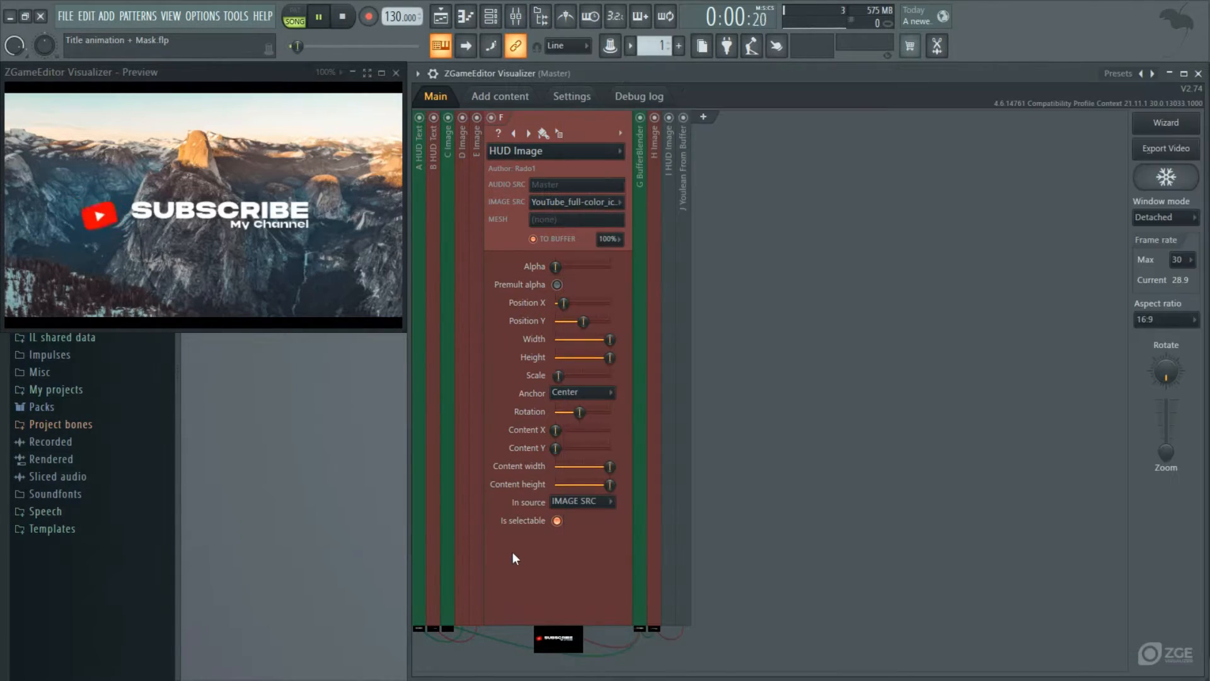
left_click(317, 20)
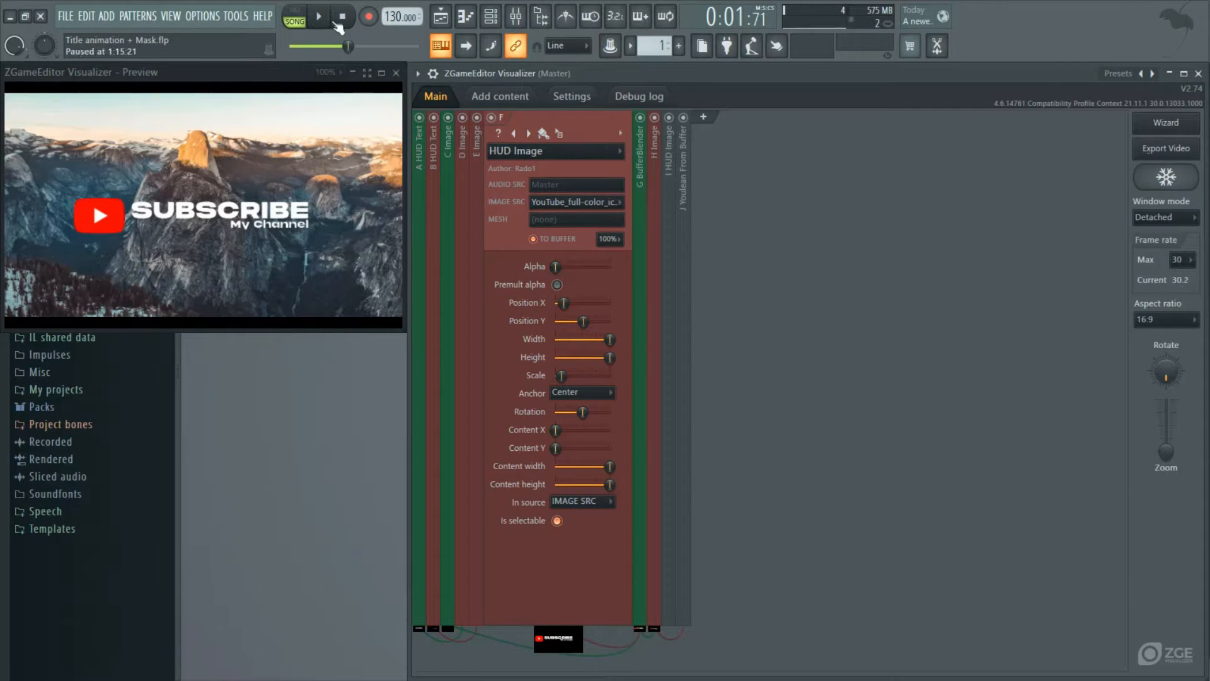
right_click(770, 260)
left_click(778, 263)
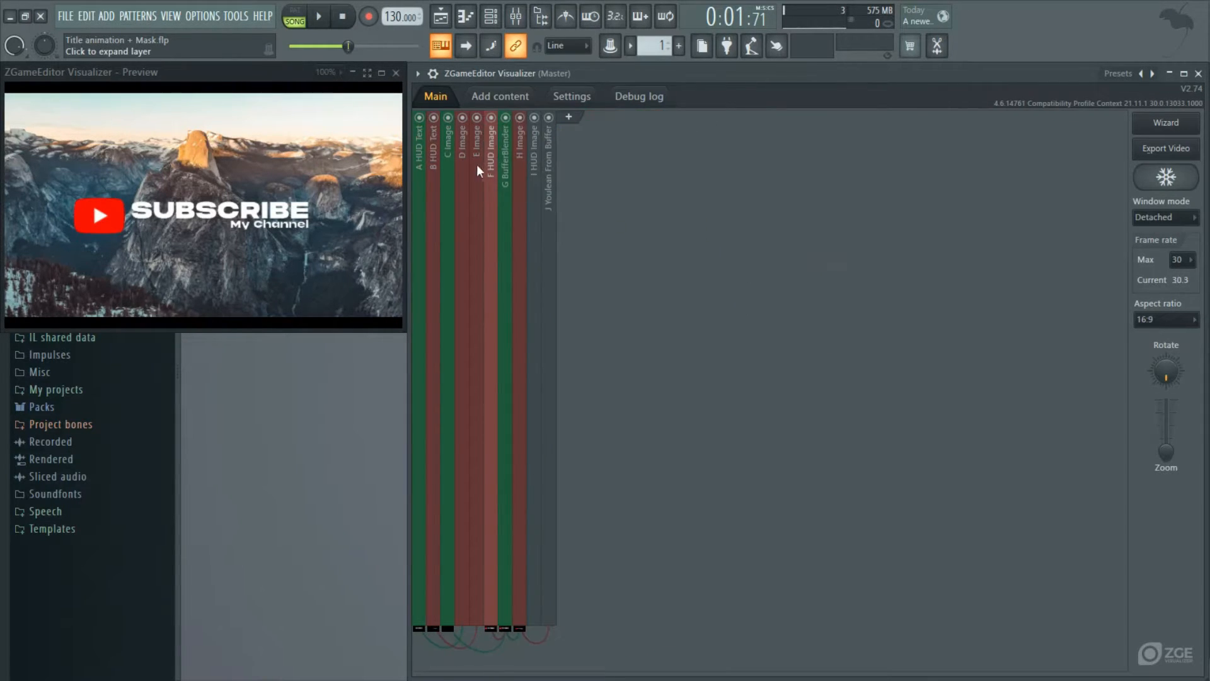
In layer D, copy the default Position X value, raise Position X until SUBSCRIBE is hidden, and create an automation clip for it.
left_click(463, 165)
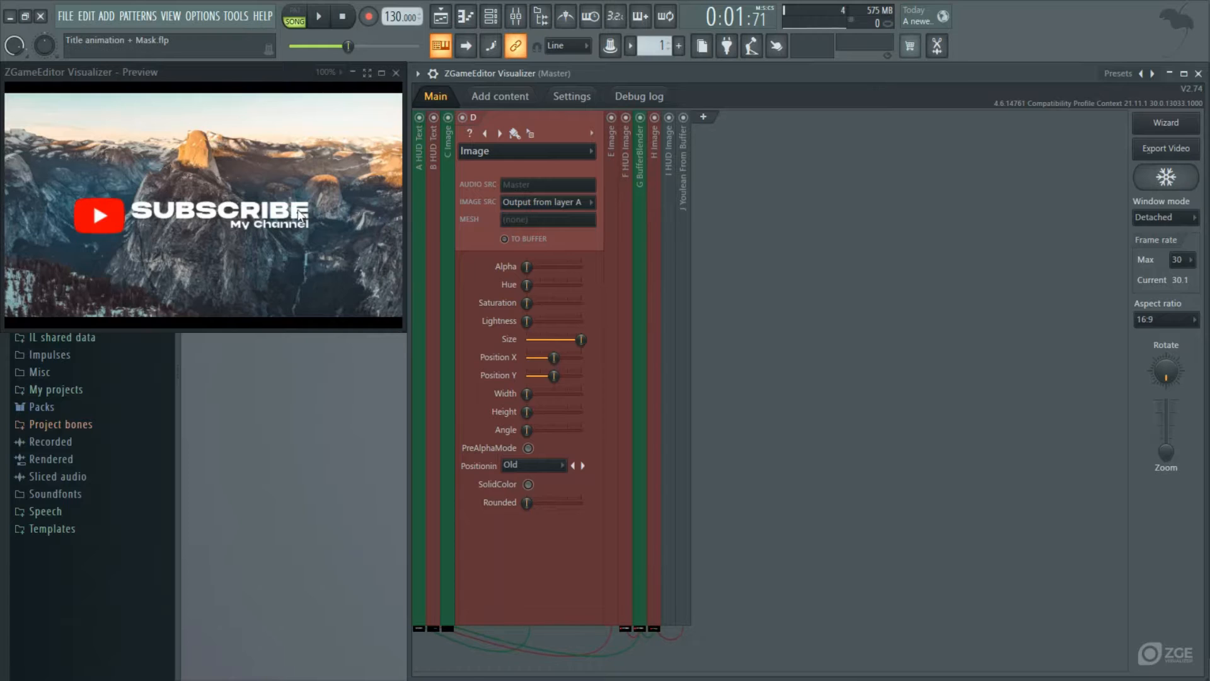
mouse_move(561, 364)
left_mouse_down()
mouse_move(546, 364)
mouse_move(568, 358)
left_mouse_up()
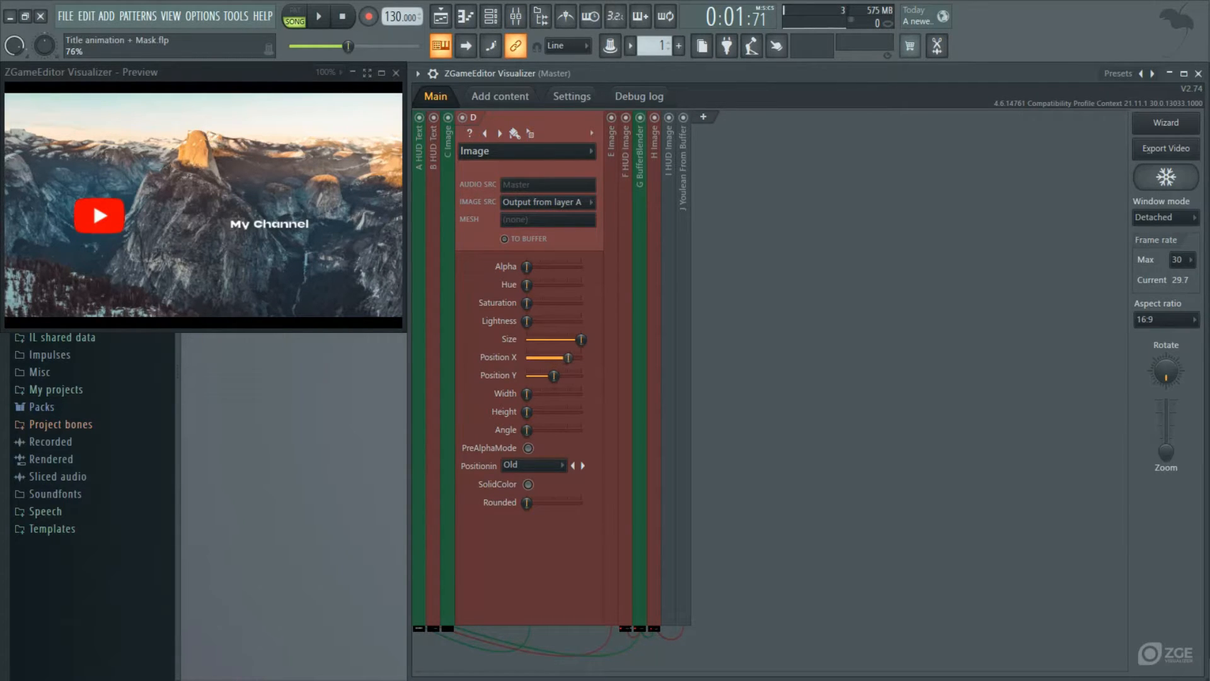
right_click(569, 359)
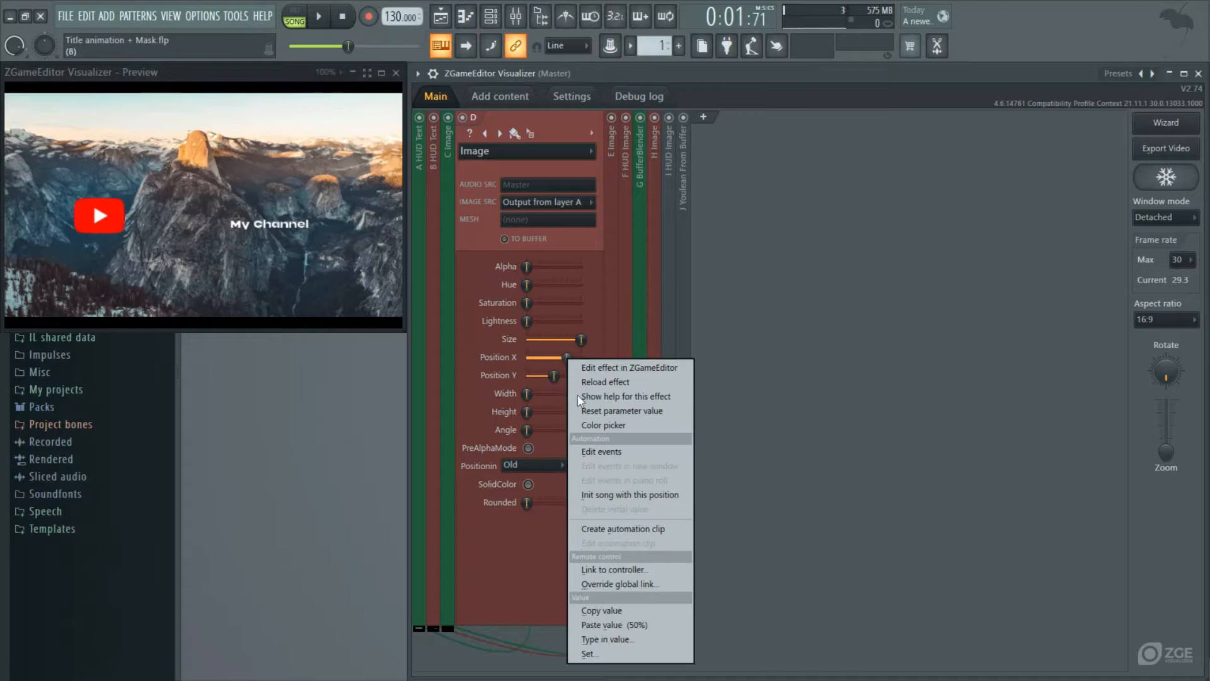
left_click(600, 407)
right_click(557, 359)
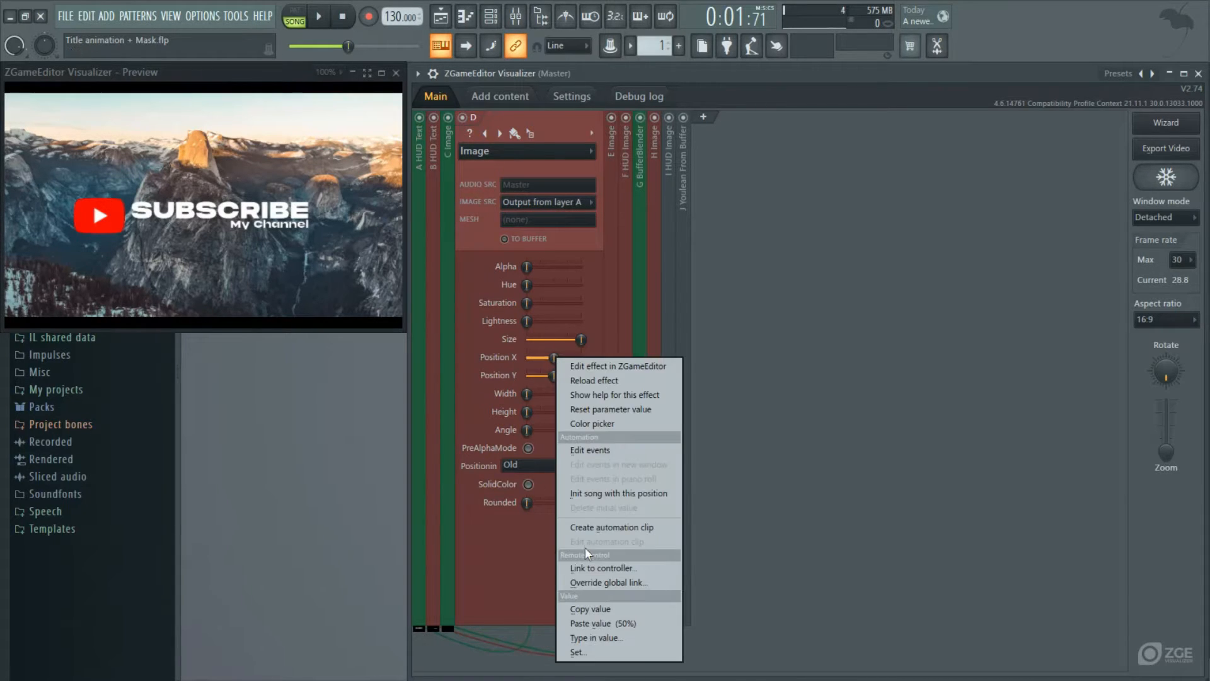
left_click(598, 603)
left_click_drag(559, 358, 567, 357)
right_click(568, 357)
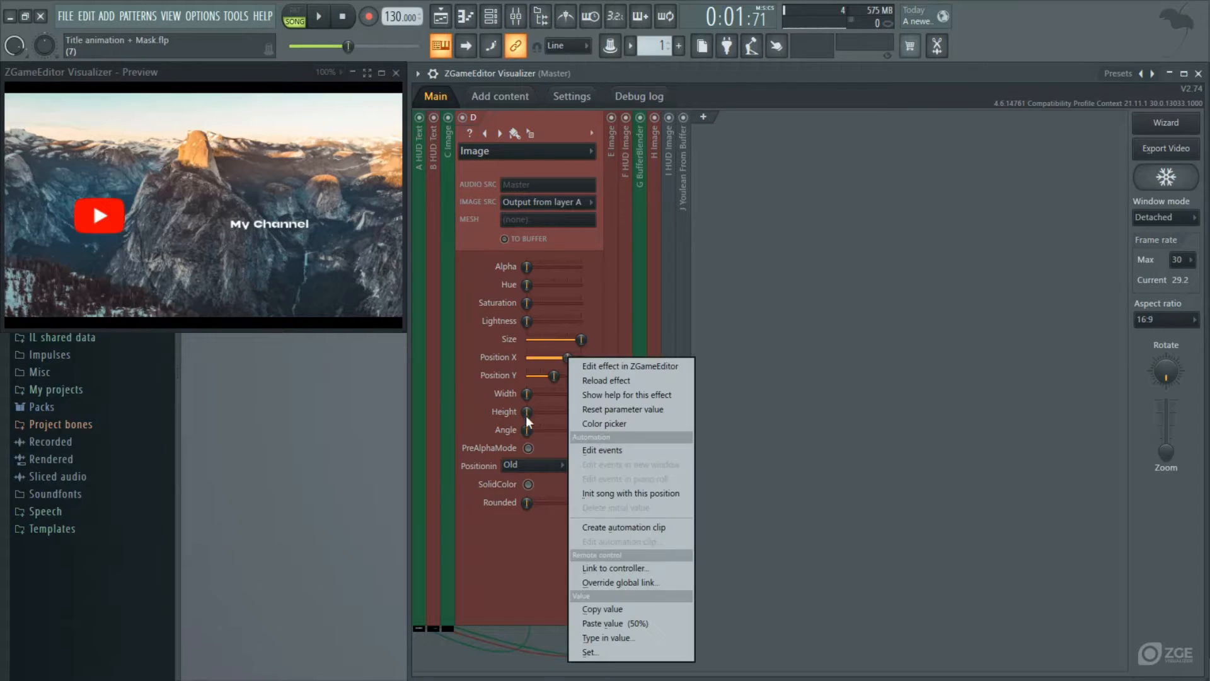
left_click(629, 527)
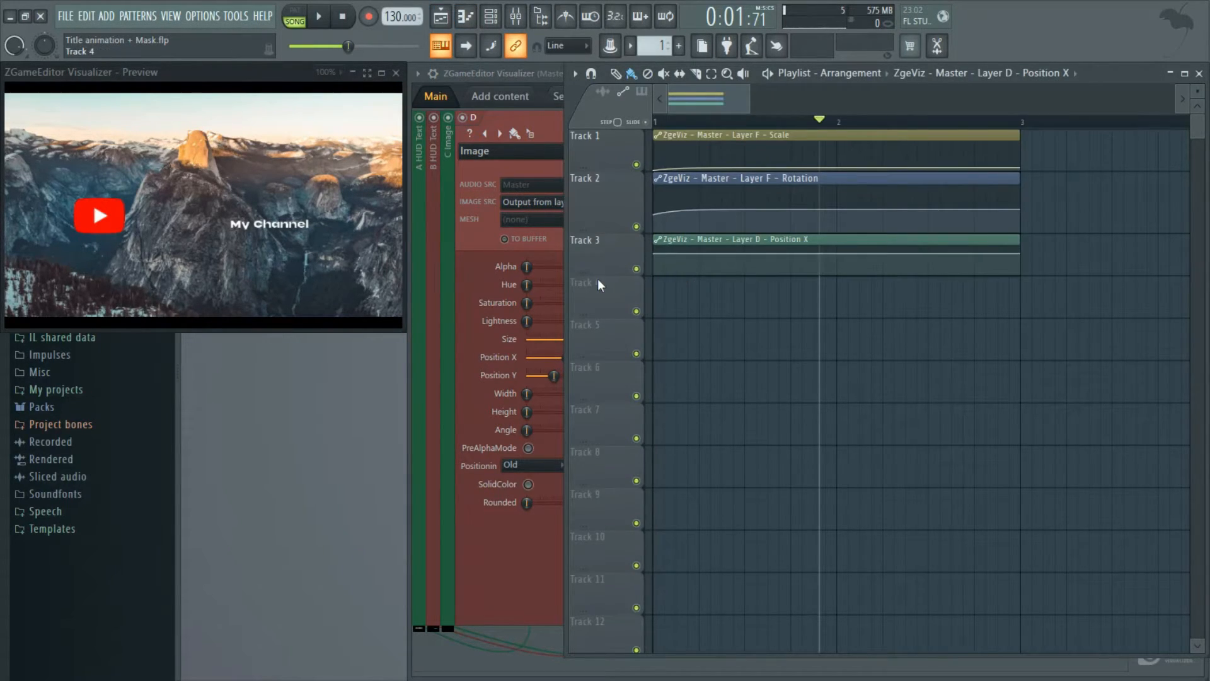
Enlarge Track 3, add two points in bar 1 of the layer D Position X clip, and paste 50% into the third and last points.
left_click_drag(615, 271, 630, 364)
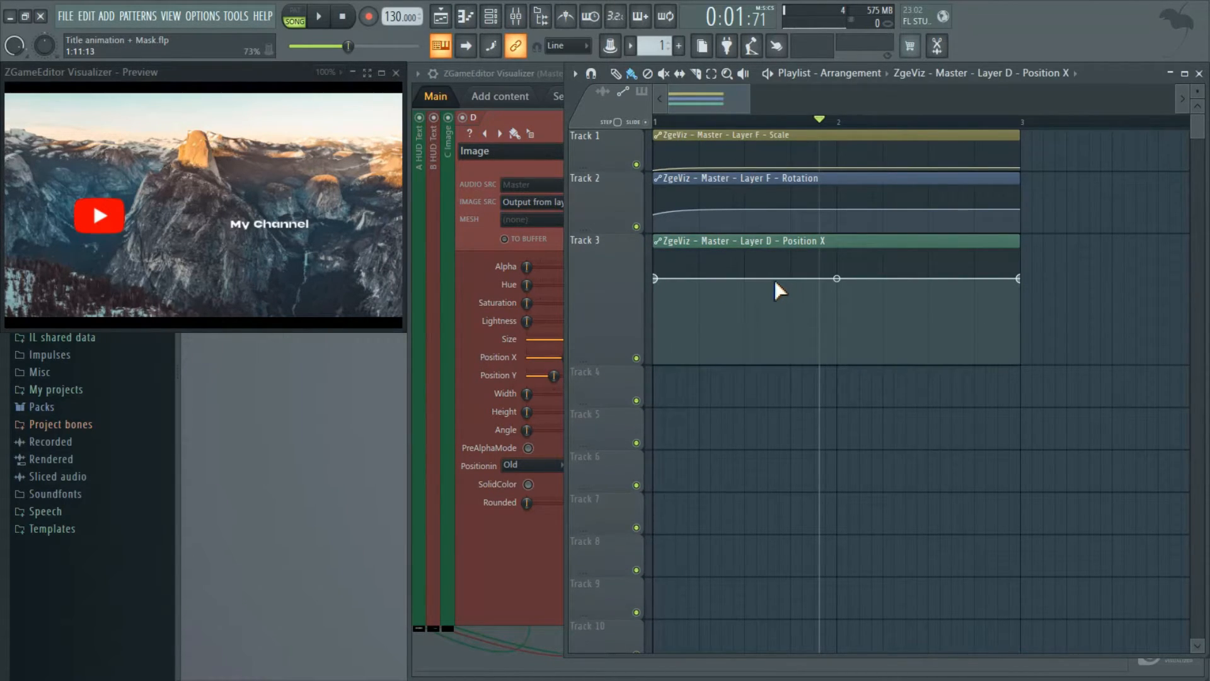
right_click(700, 279)
right_click(778, 279)
right_click(778, 279)
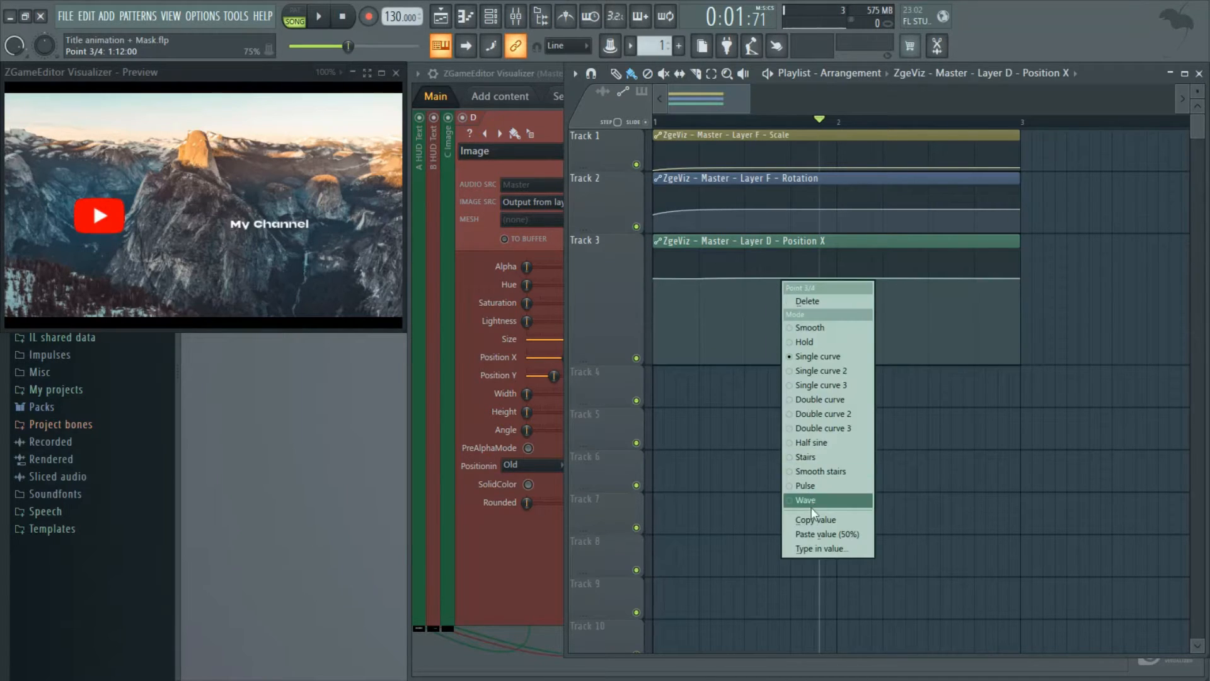
left_click(811, 530)
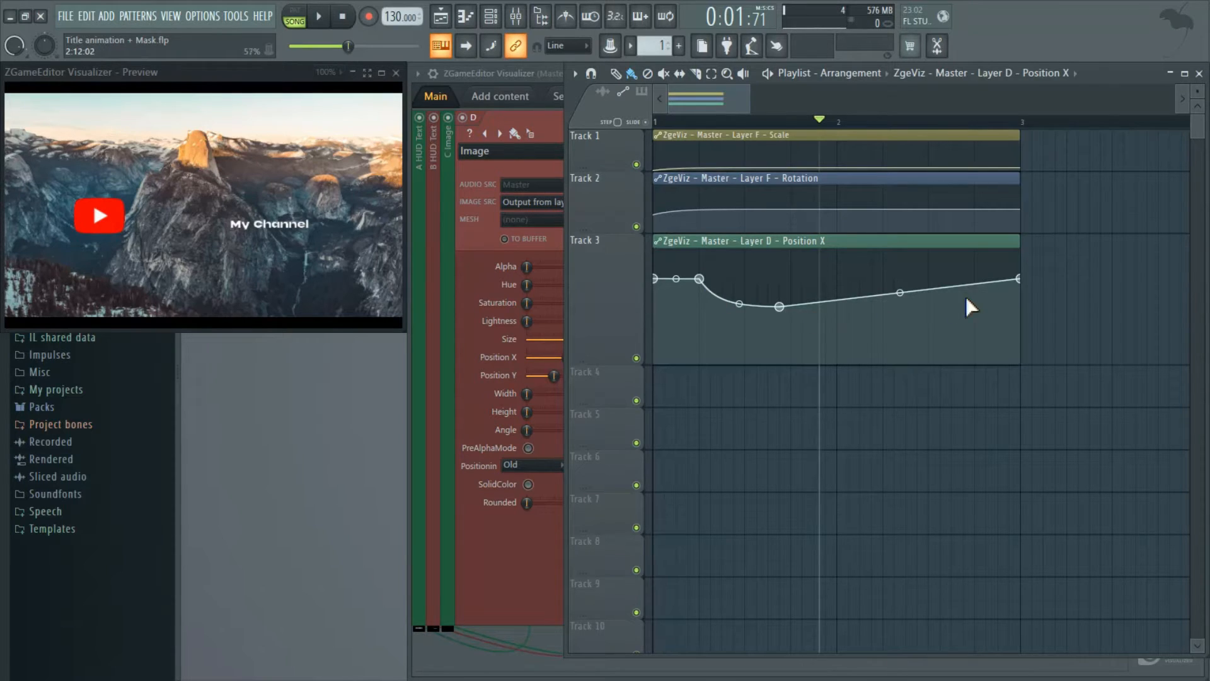
right_click(1020, 279)
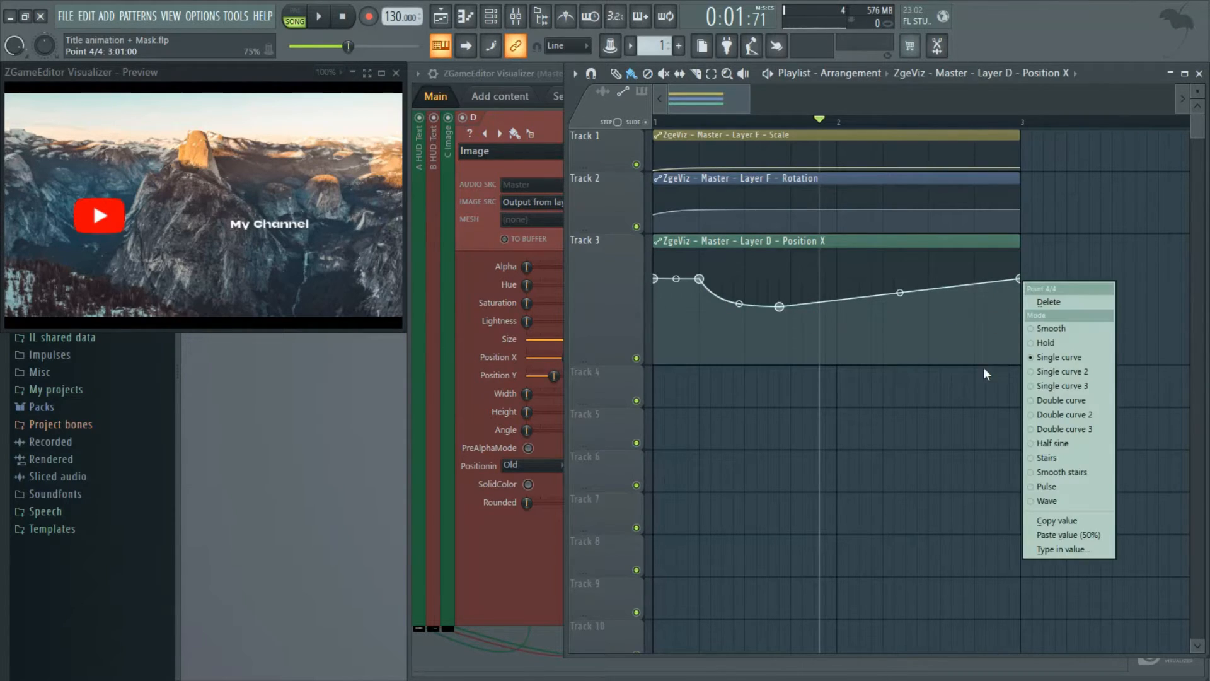
left_click(1062, 533)
Preview SUBSCRIBE sliding in and try upward and deeper downward tensions on the Position X curve between points 2 and 3.
left_click(756, 121)
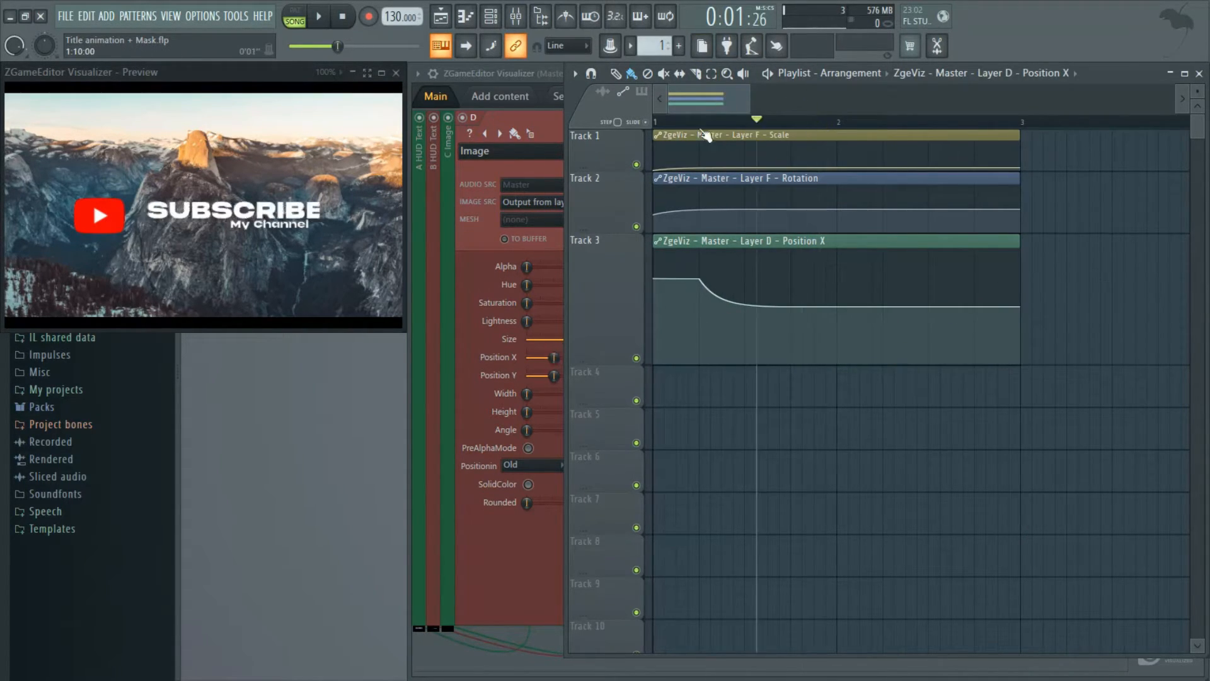
key("space")
key("space")
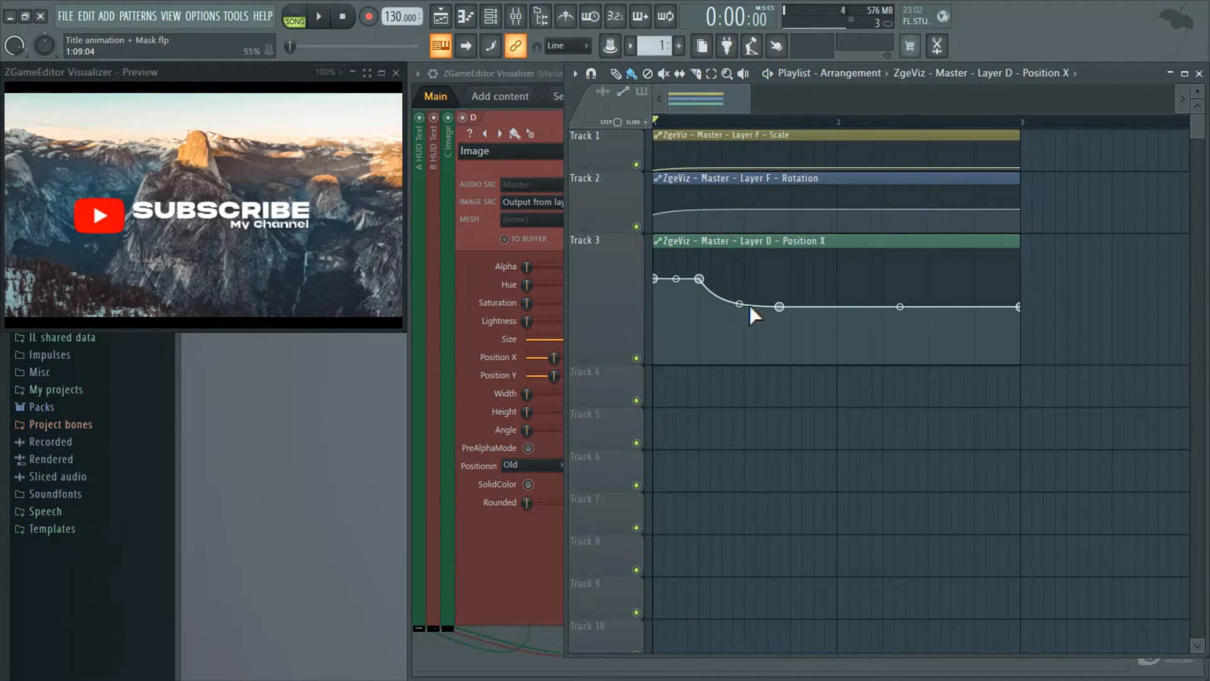
left_click_drag(738, 305, 739, 285)
key("space")
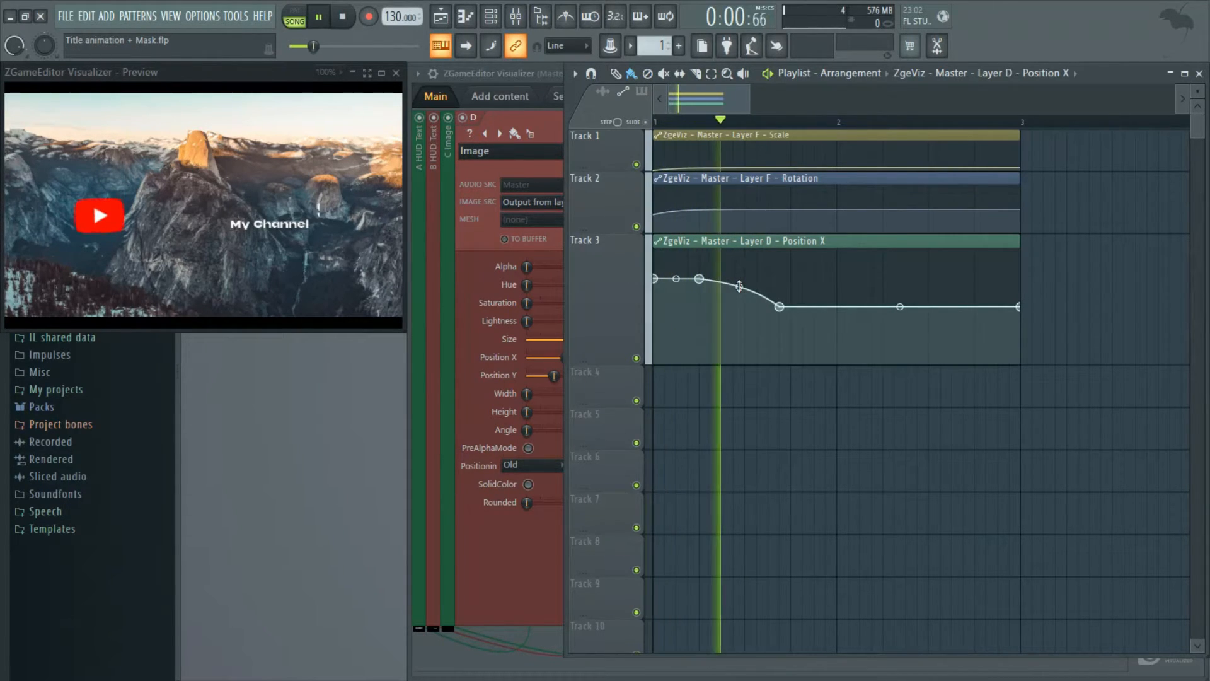
key("space")
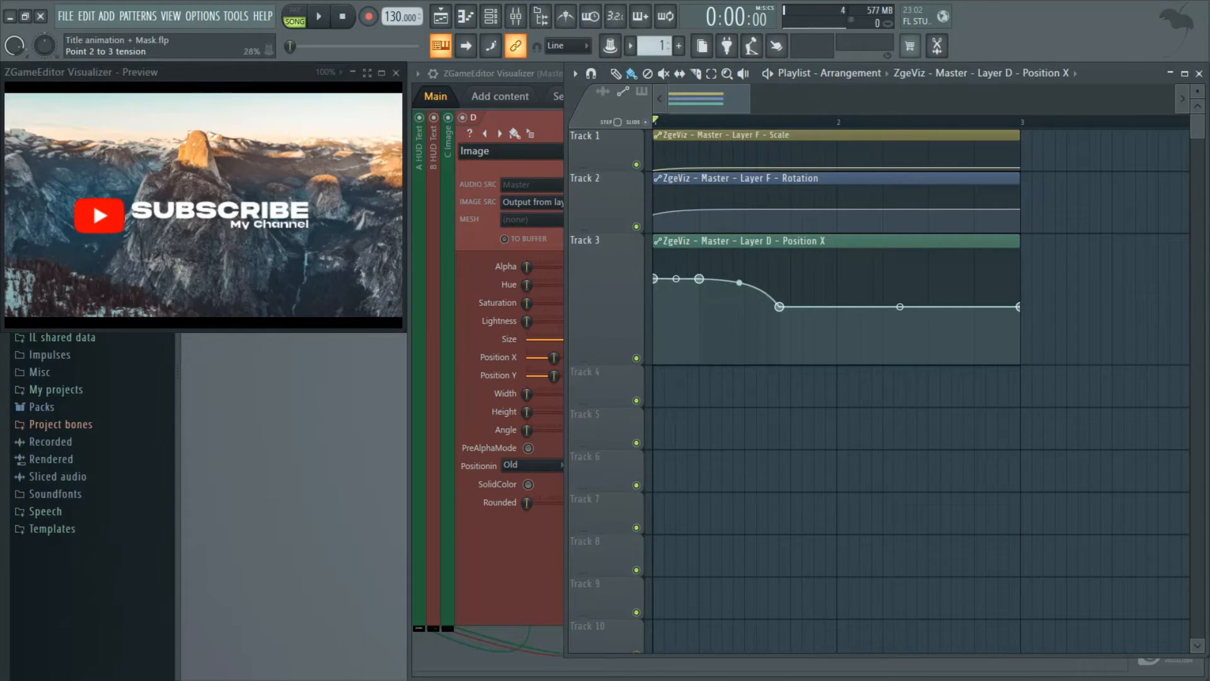
key("space")
key("space")
left_click_drag(739, 281, 739, 301)
key("space")
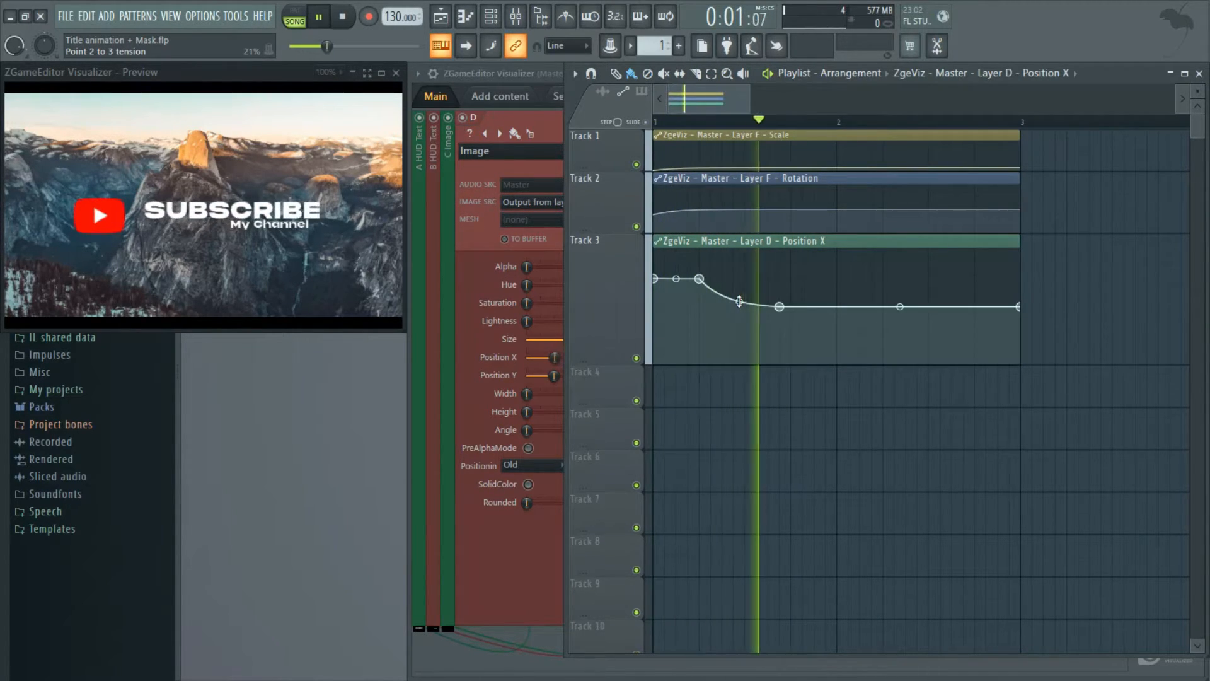
key("space")
key("space")
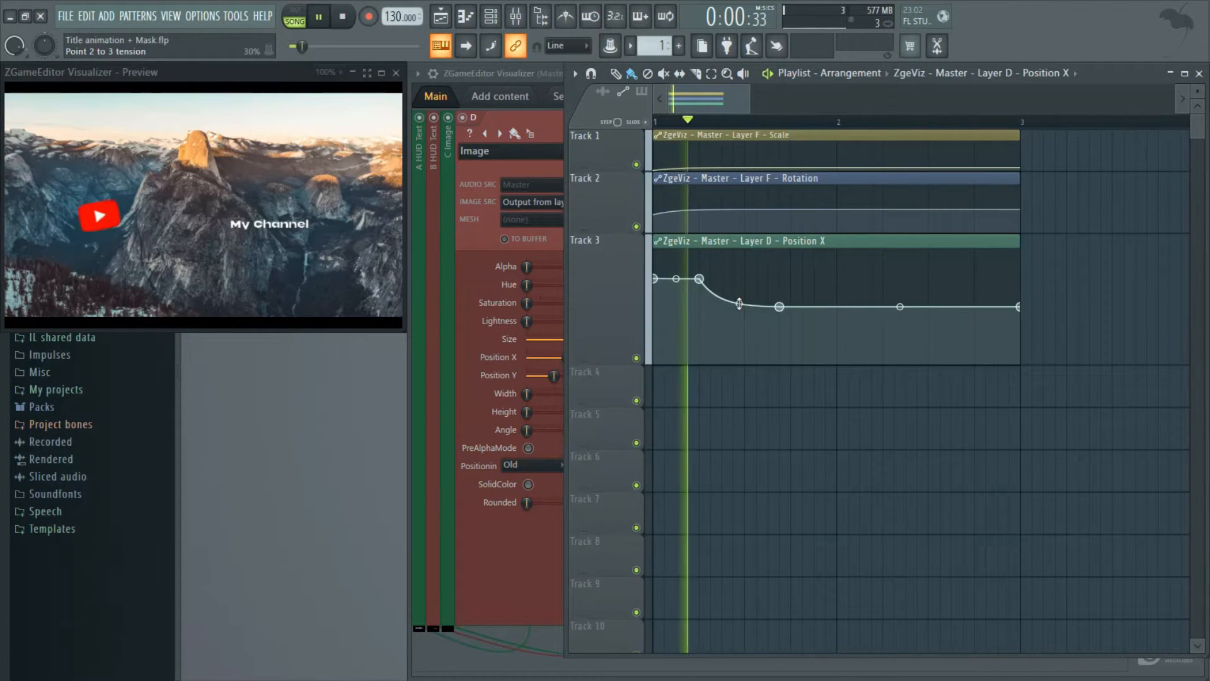
key("space")
Set the Position X tension between points 2 and 3 to a gentle 10% curve and preview the slide several times.
left_click_drag(739, 303, 740, 297)
key("space")
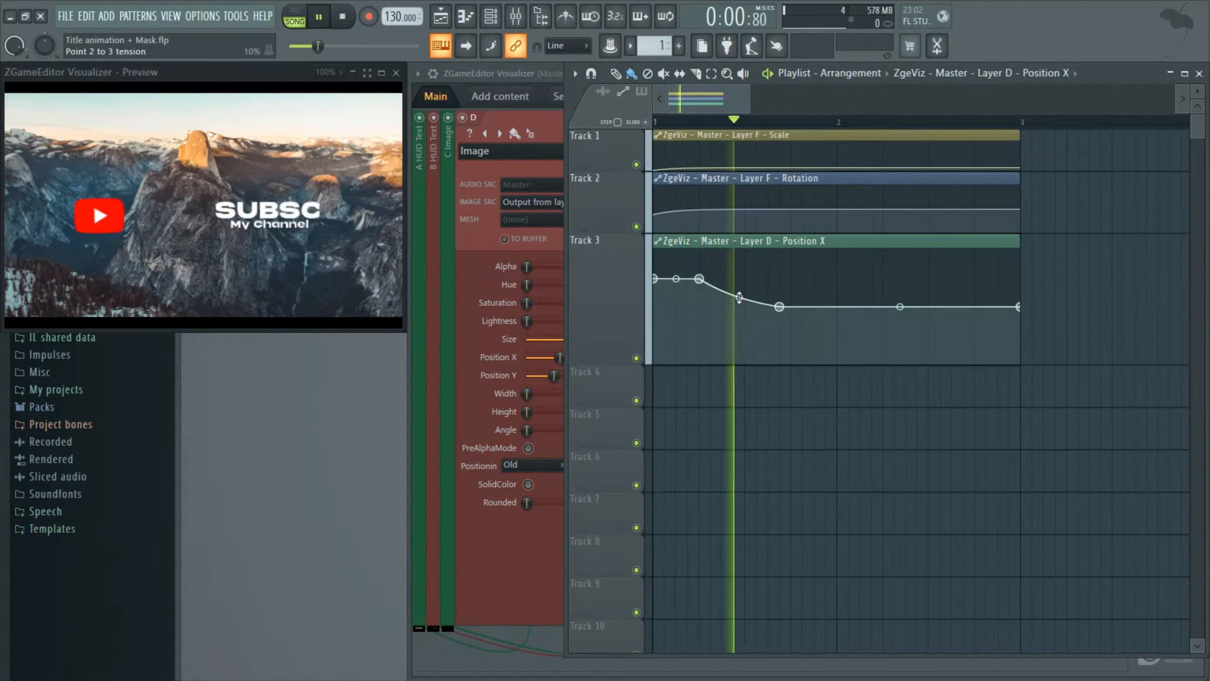
key("space")
key("space")
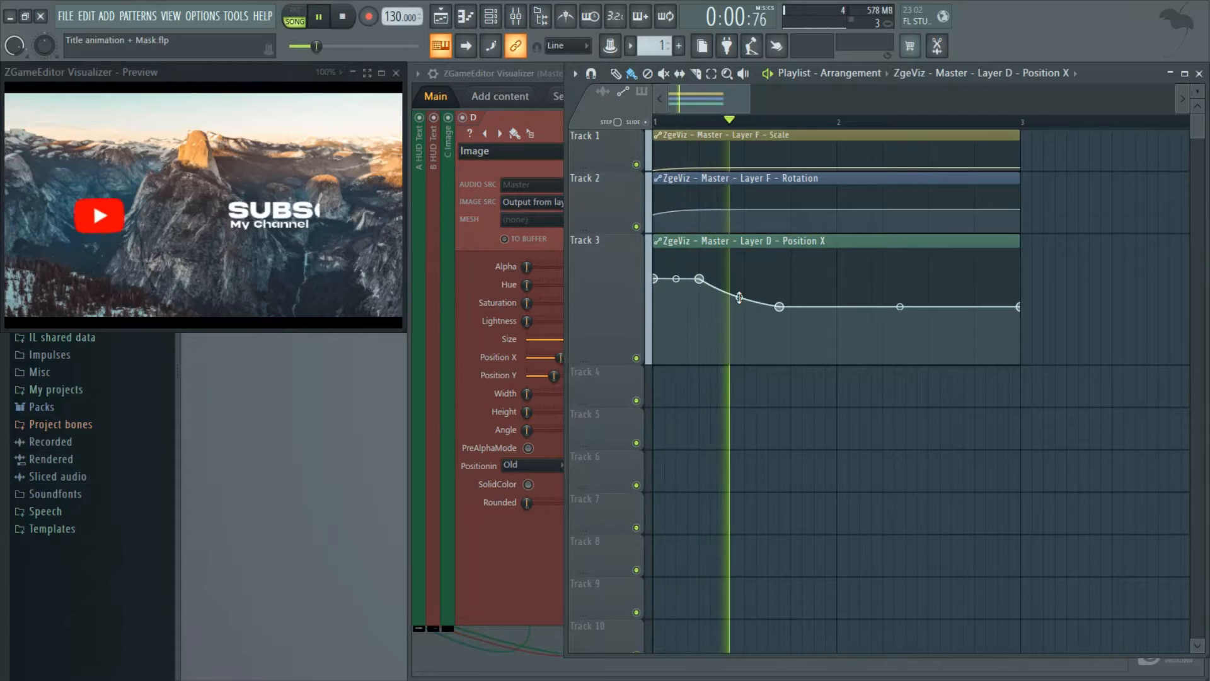
key("space")
key("space")
key("space")
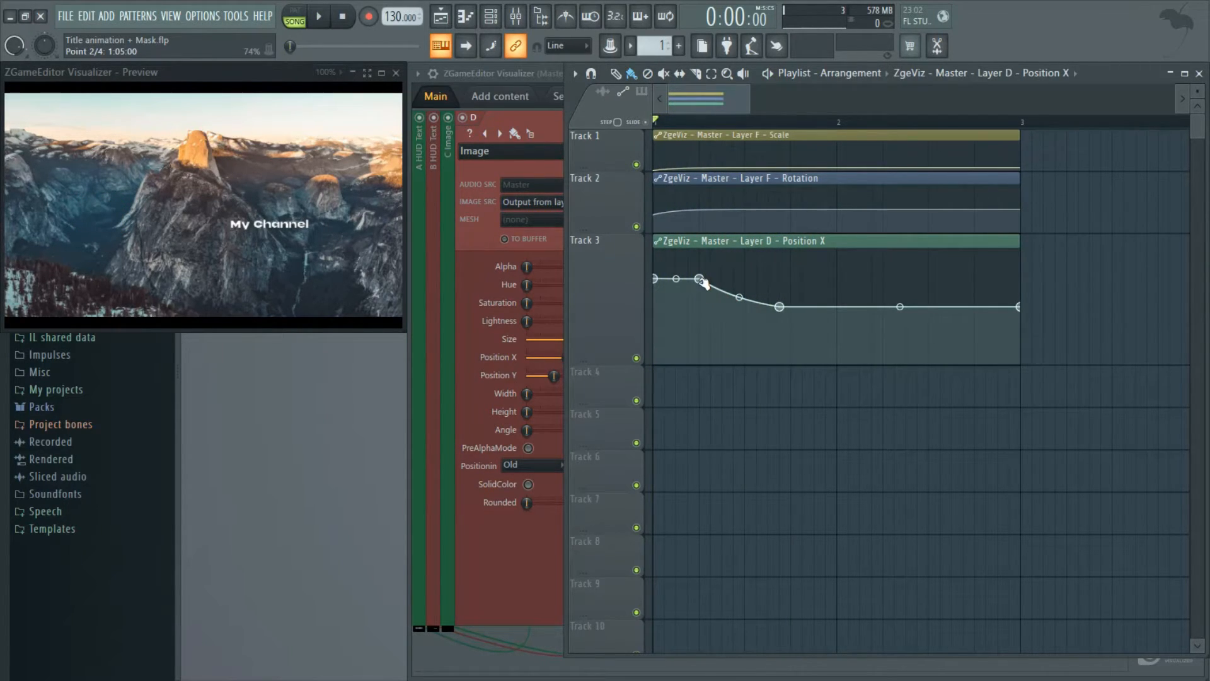
Move the second Position X point slightly later, pull the clip's end back to bar 3, and preview the timing.
left_click_drag(703, 280, 715, 280)
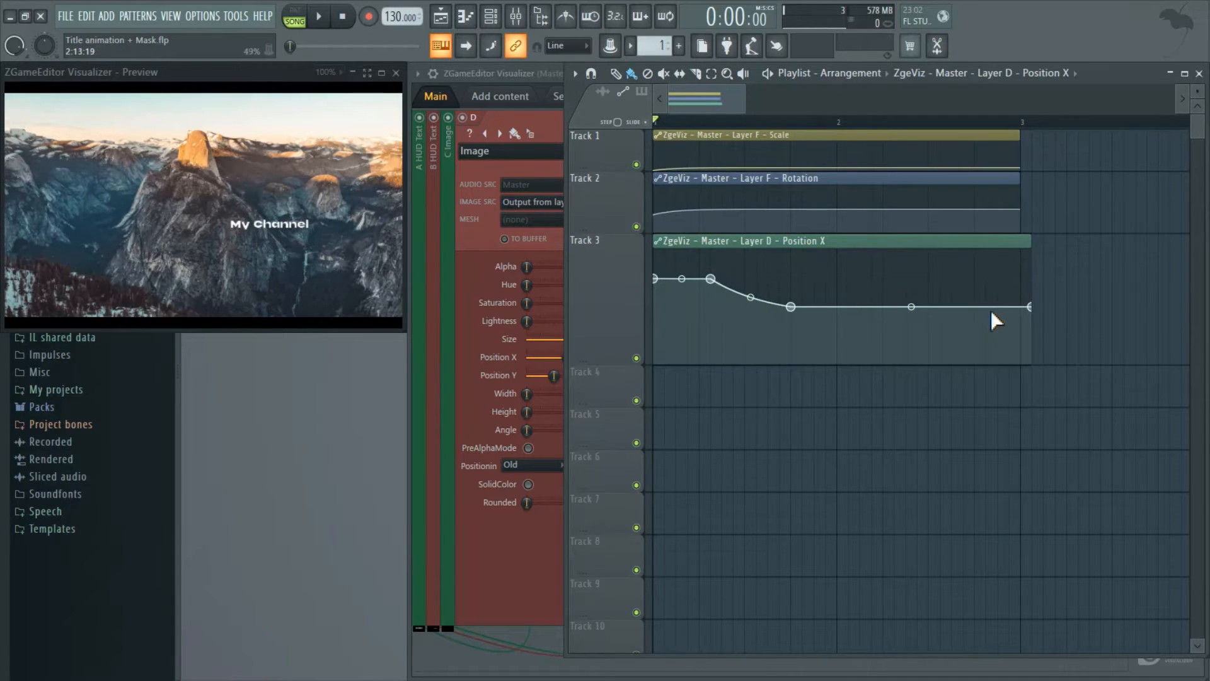
left_click_drag(1033, 308, 1019, 308)
key("space")
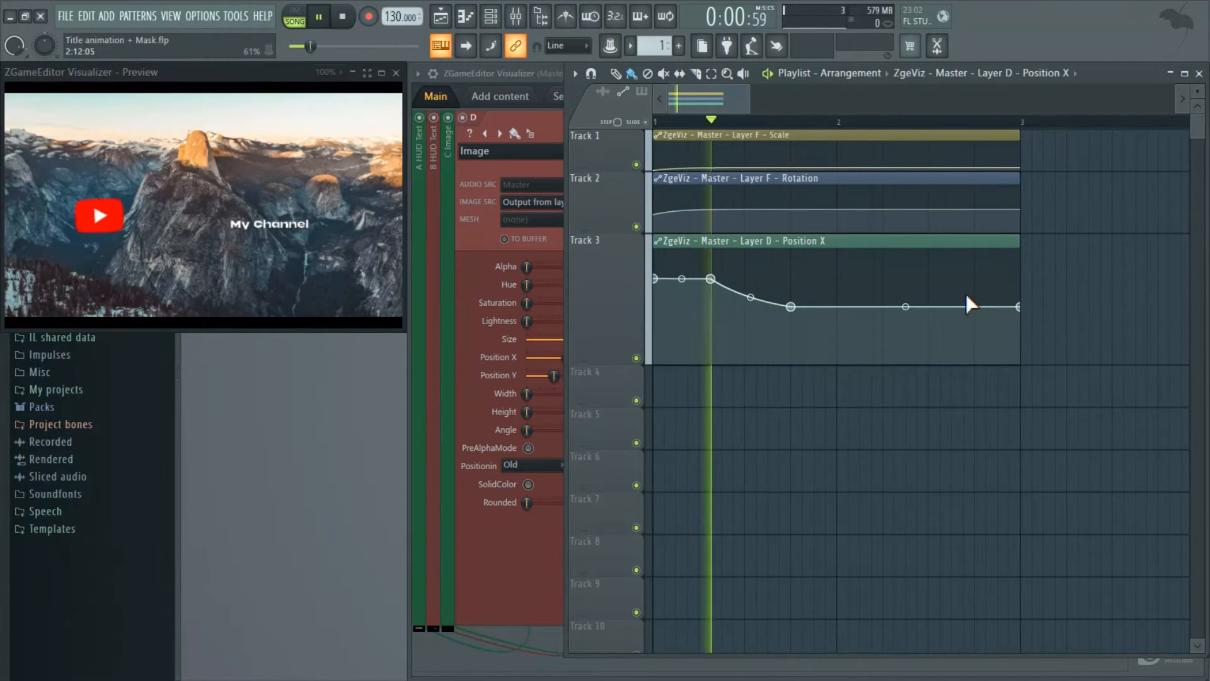
key("space")
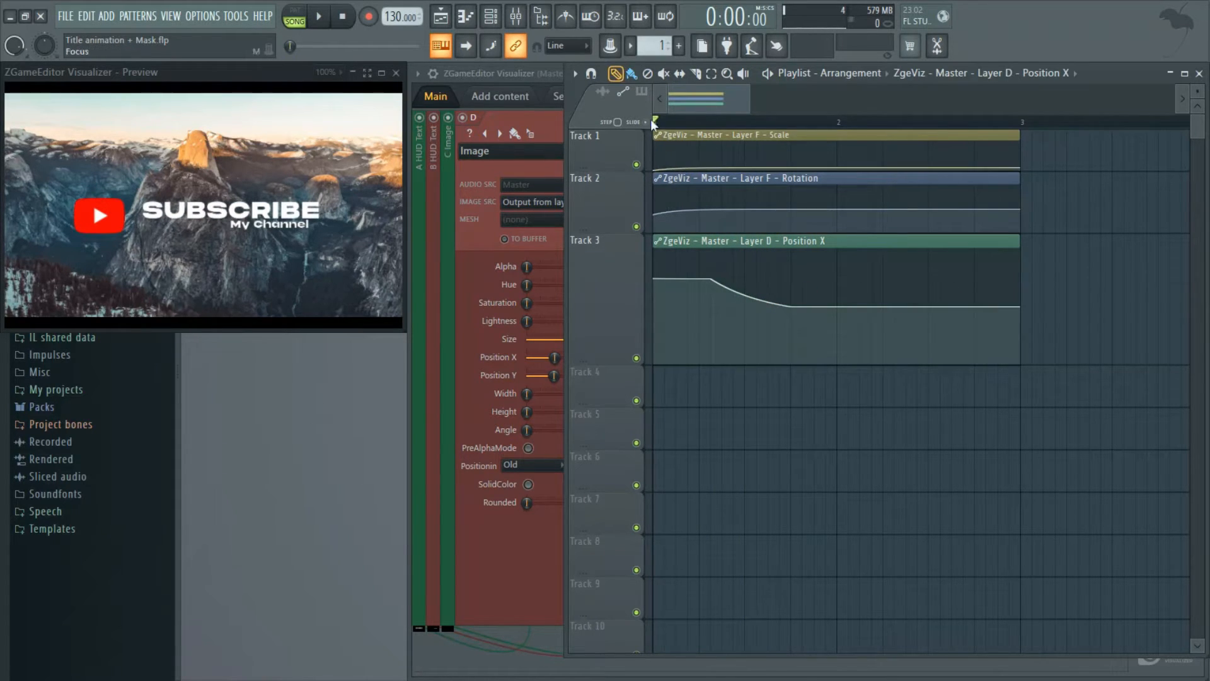
Choose a finer playlist snap, nudge the second Position X point slightly earlier, and preview the slide.
scroll(684, 121, "up", 2)
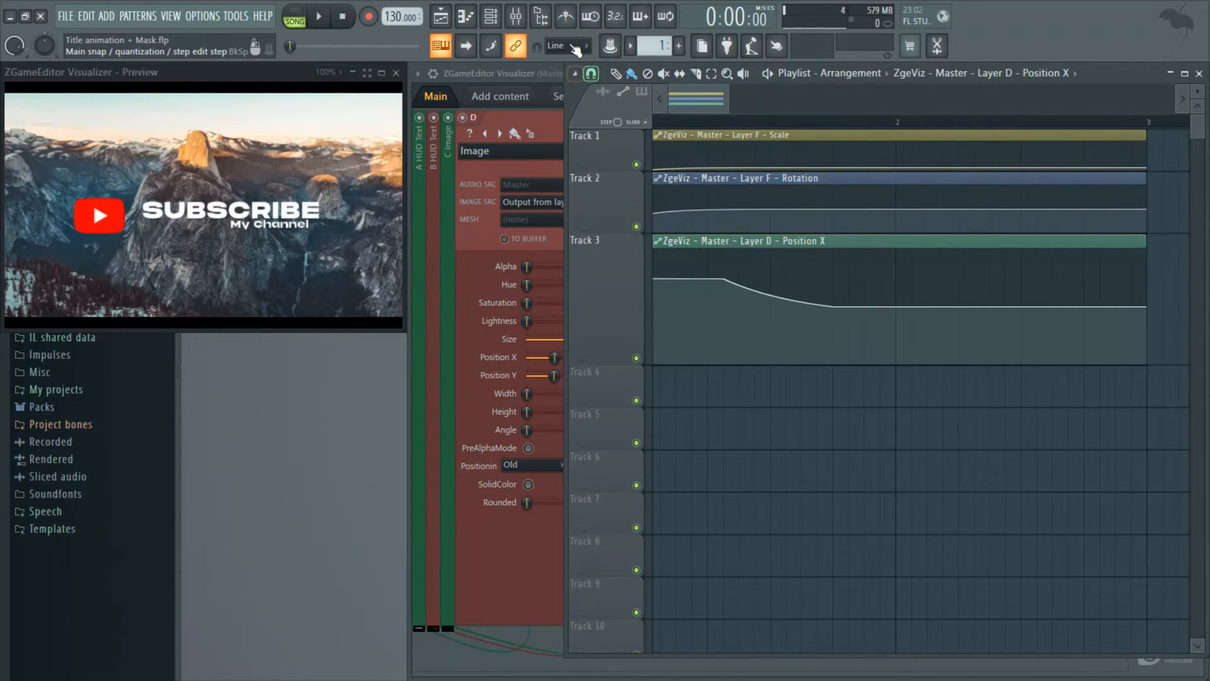
left_click(591, 73)
left_click(618, 159)
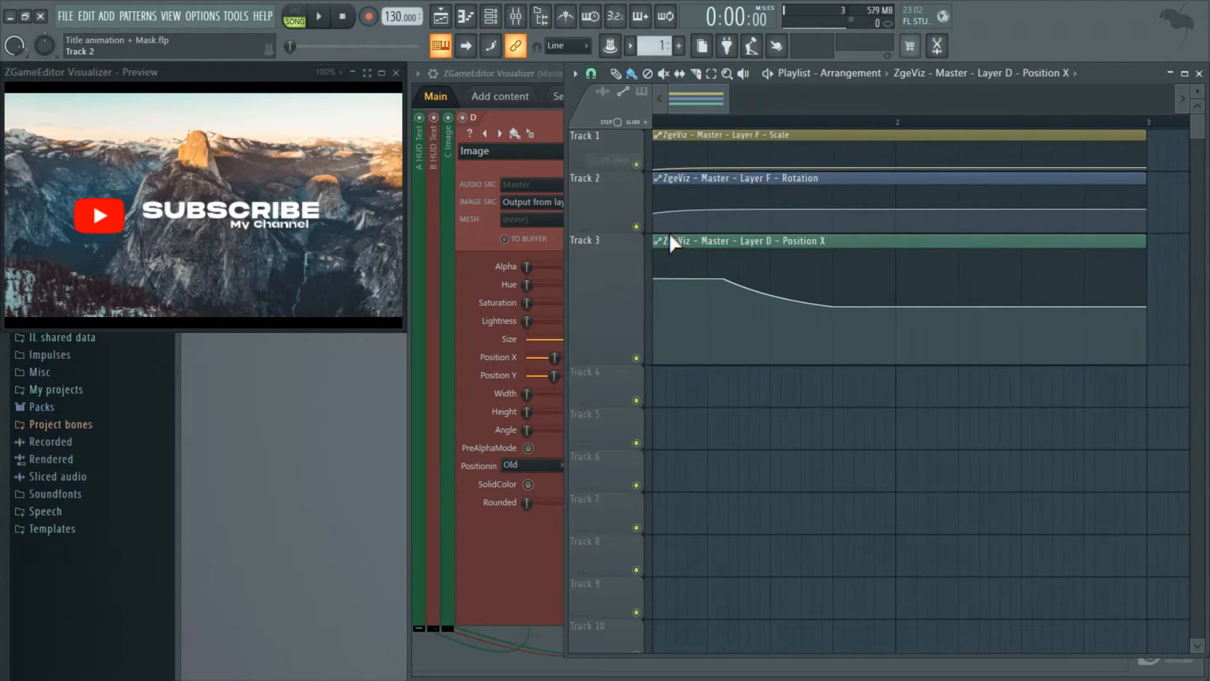
key("space")
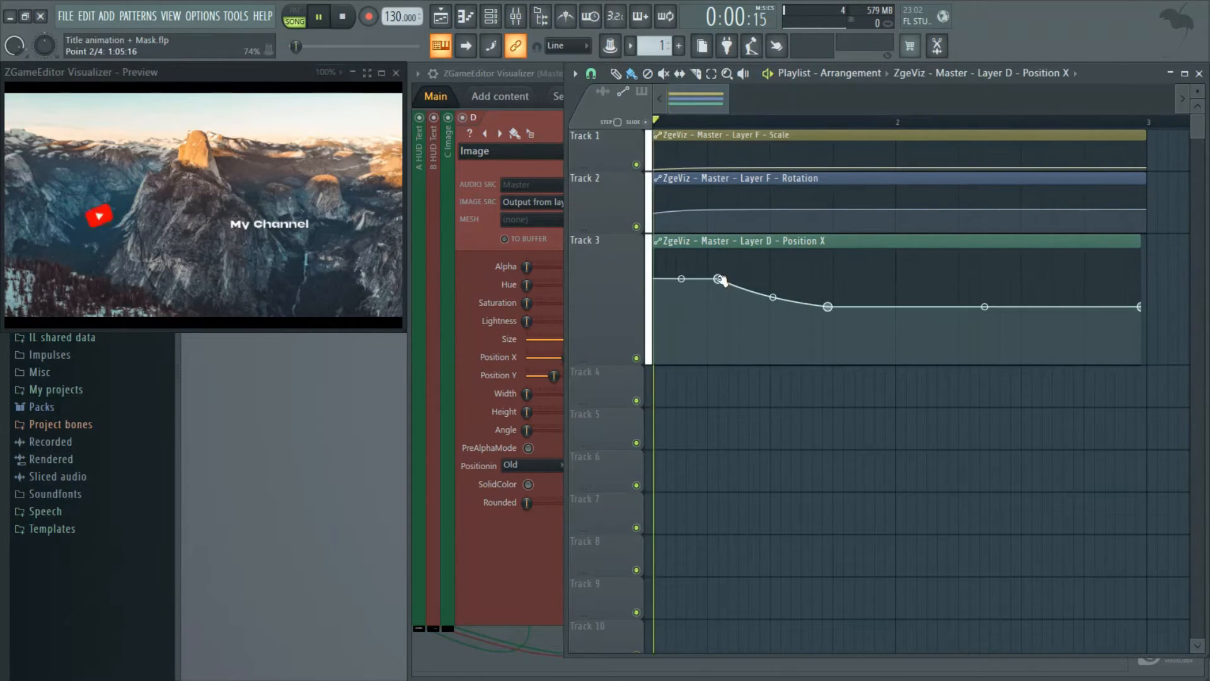
left_click_drag(720, 280, 714, 278)
key("space")
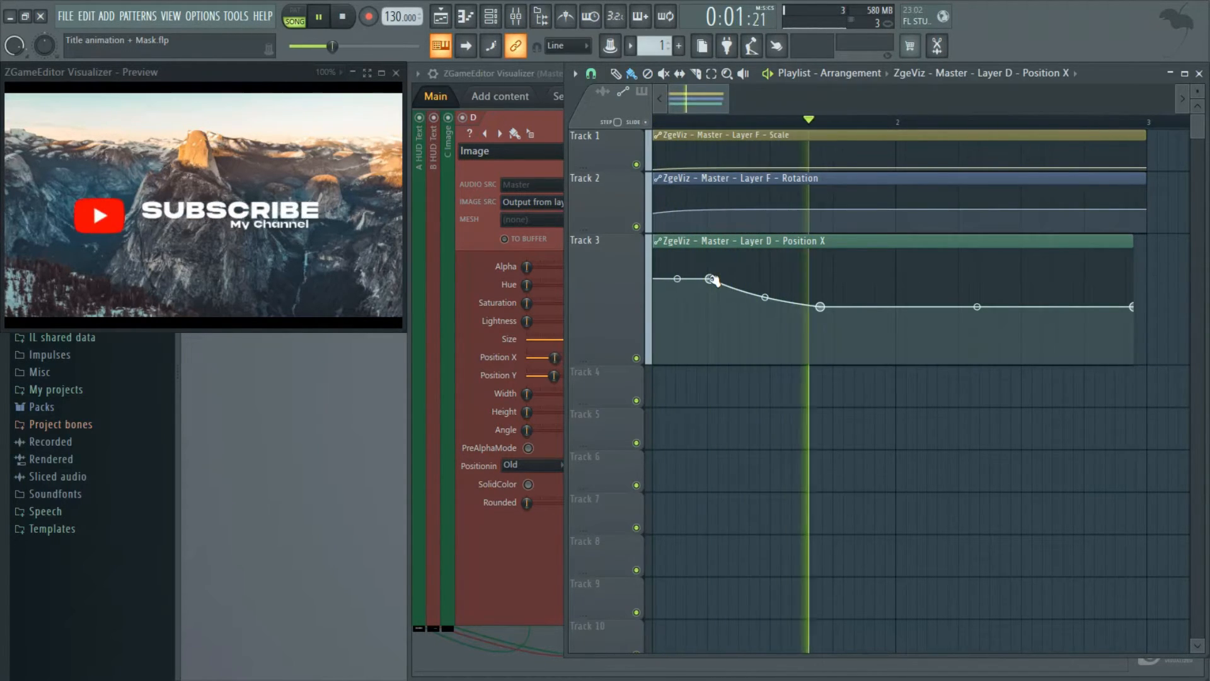
key("space")
Reduce Track 3's height, then return to the Visualizer with layer E expanded.
left_click_drag(622, 369, 615, 284)
left_click(513, 542)
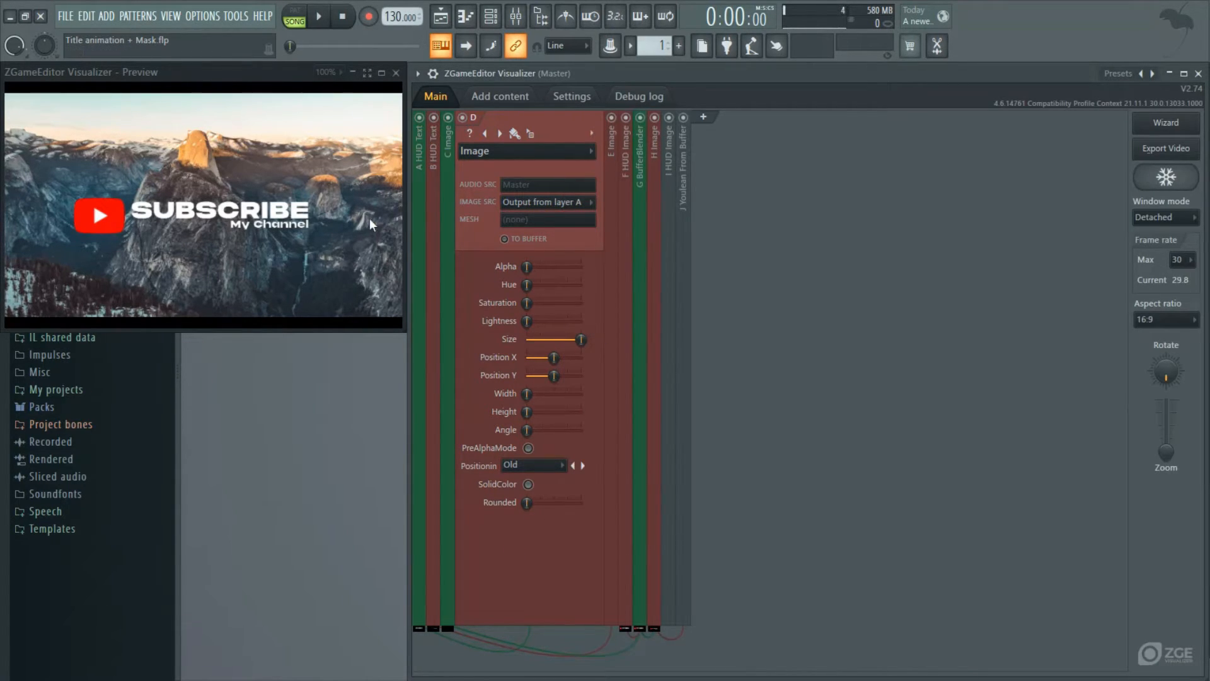
left_click(610, 185)
left_click_drag(702, 376, 705, 377)
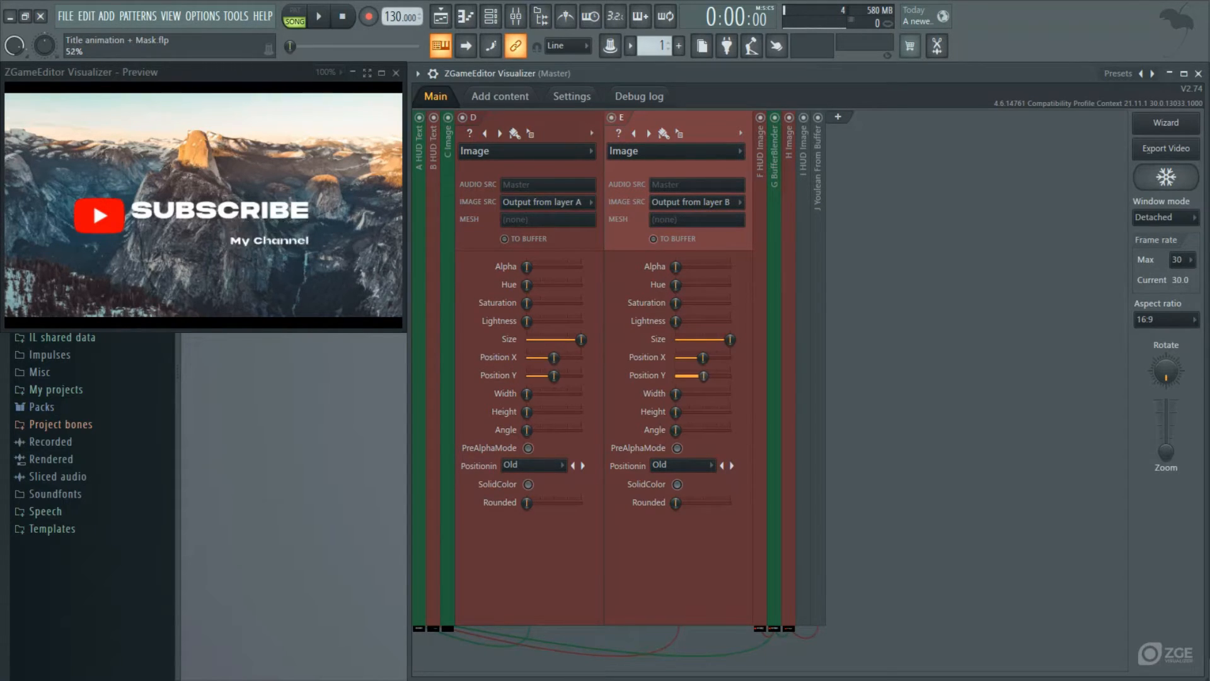
left_click_drag(702, 376, 701, 376)
right_click(702, 376)
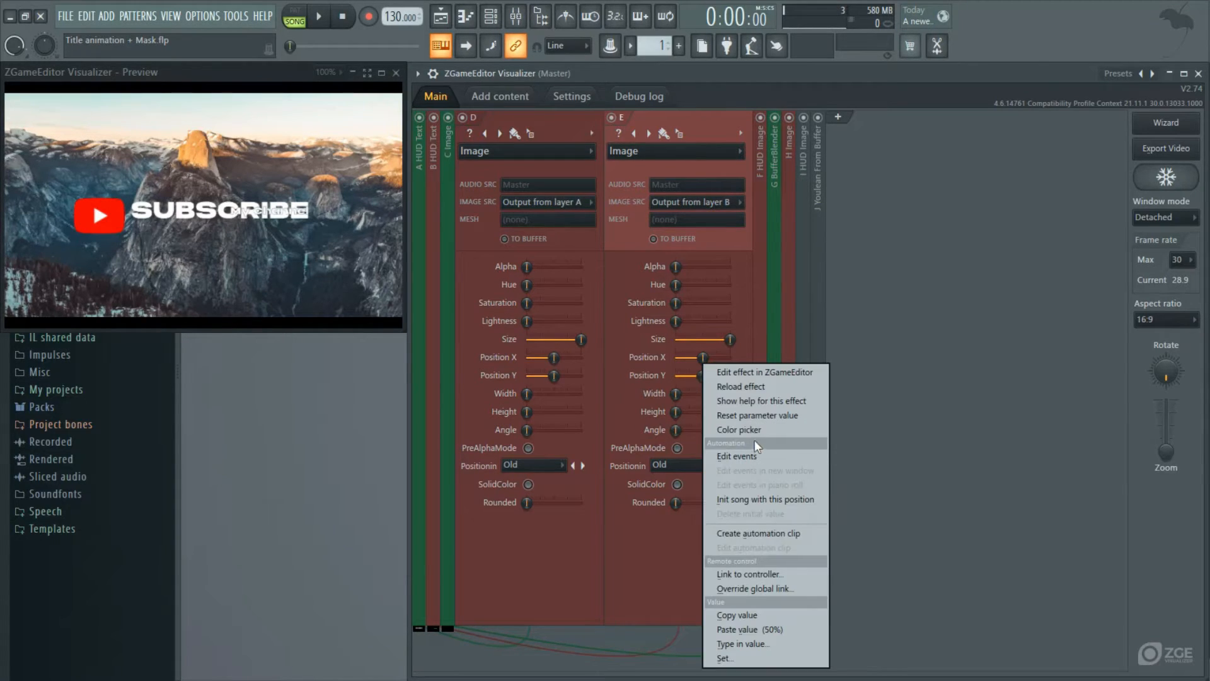
left_click(755, 416)
In layer E, copy the default Position Y value, raise Position Y until My Channel is hidden, and create an automation clip for it.
right_click(703, 376)
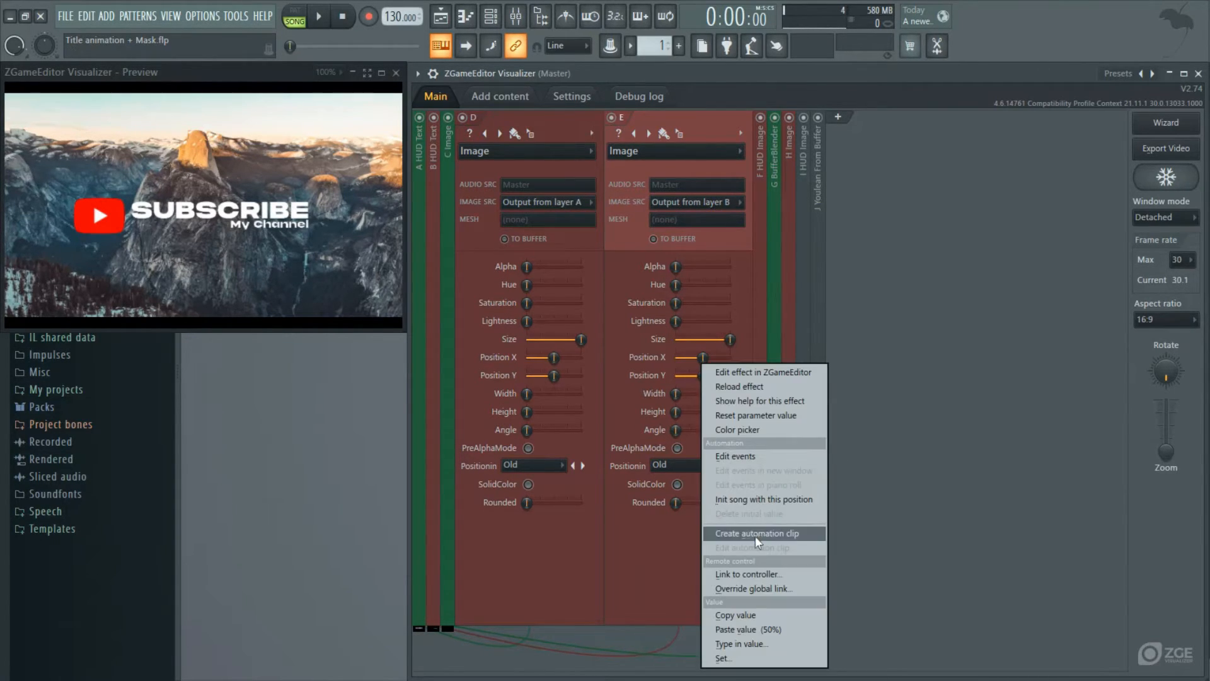
left_click(744, 614)
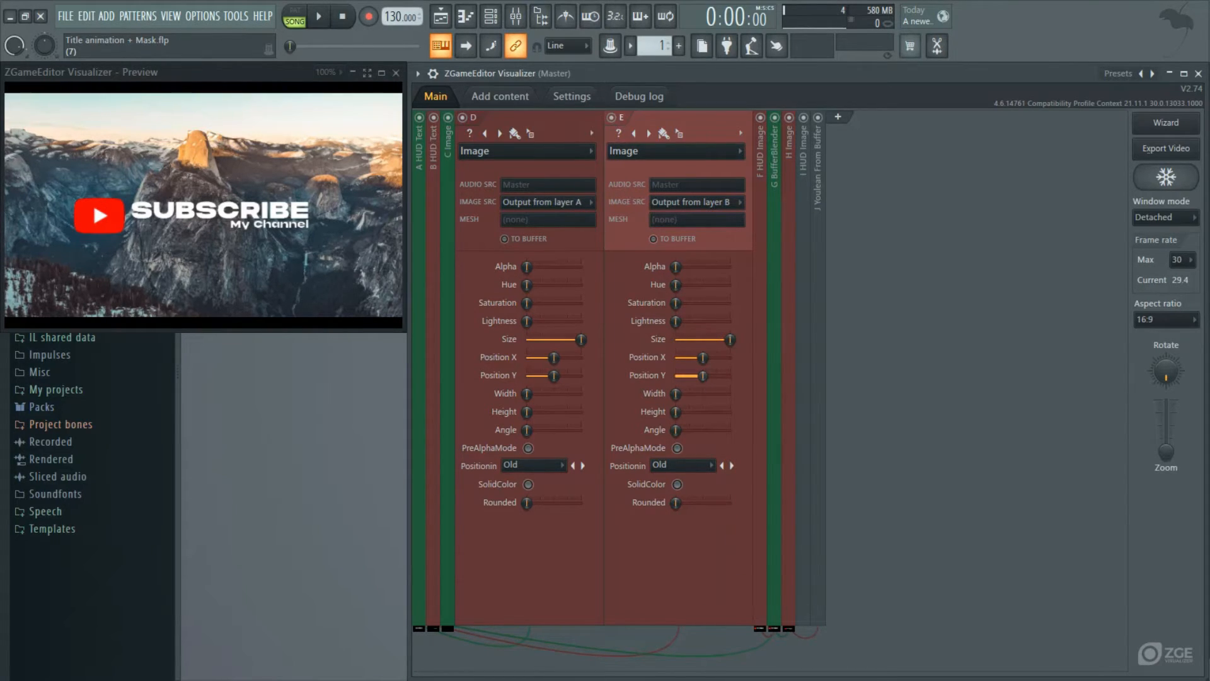
left_click_drag(702, 376, 705, 375)
right_click(707, 375)
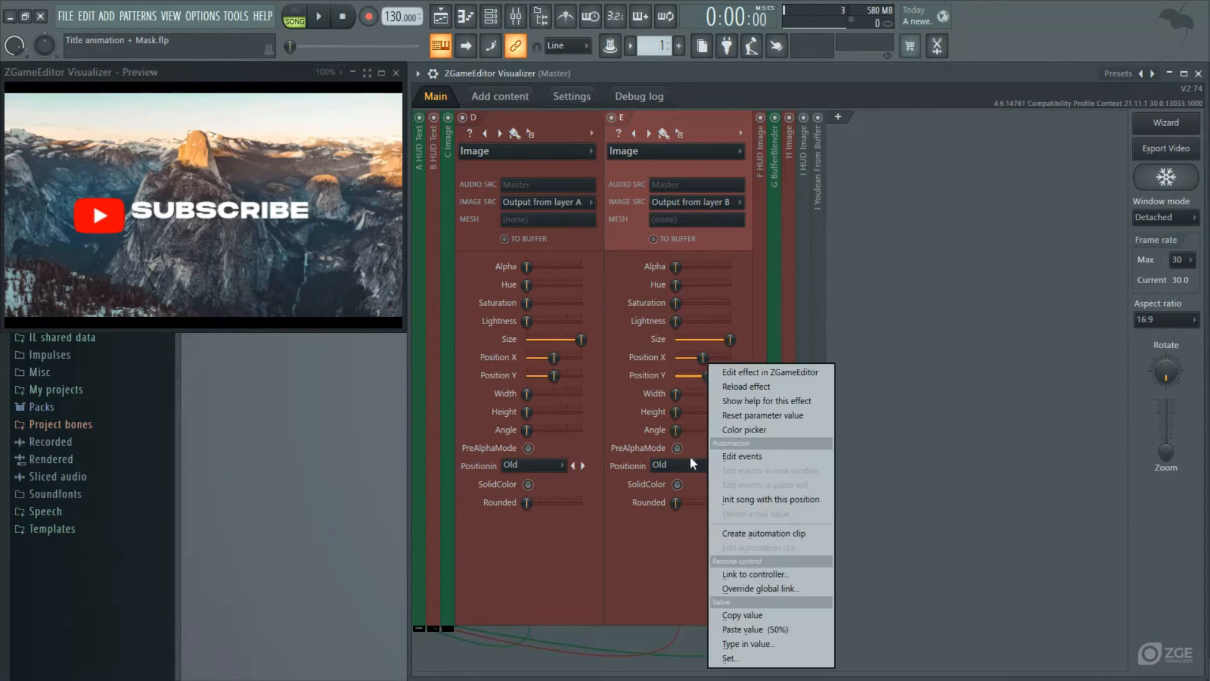
left_click(760, 533)
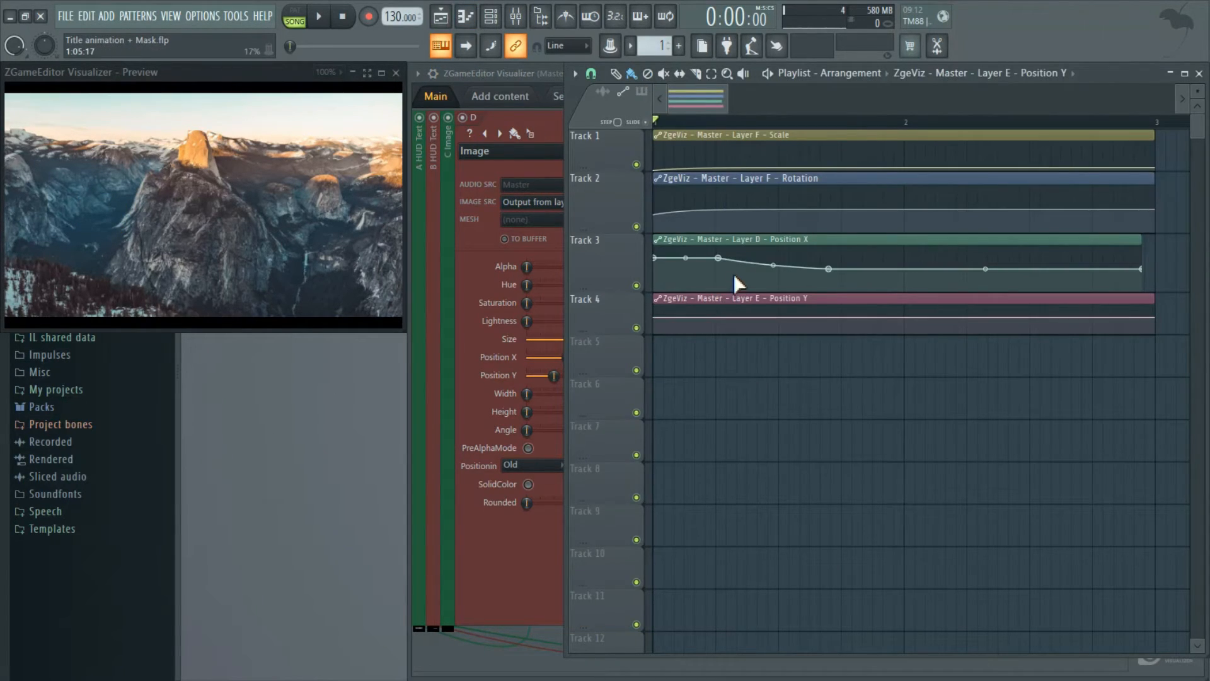
Enlarge Track 4, add two Position Y points matching Track 3's timing, and paste the copied 50% into the third and last points.
left_click_drag(621, 334, 620, 491)
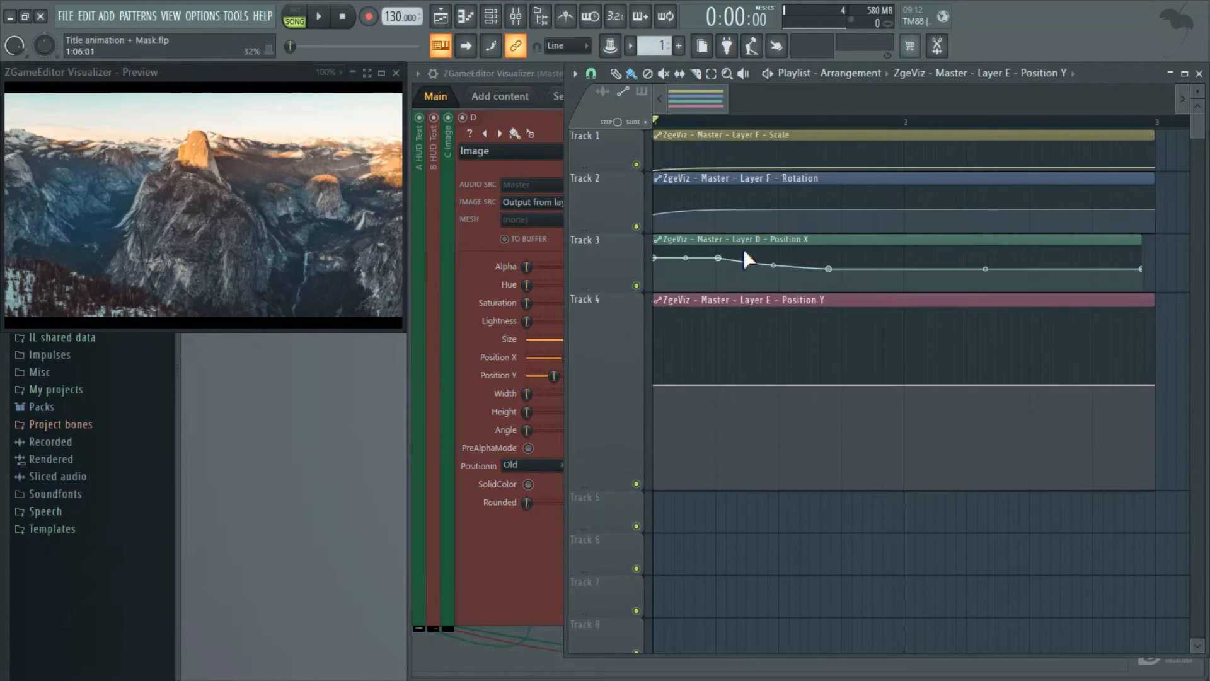
right_click(727, 385)
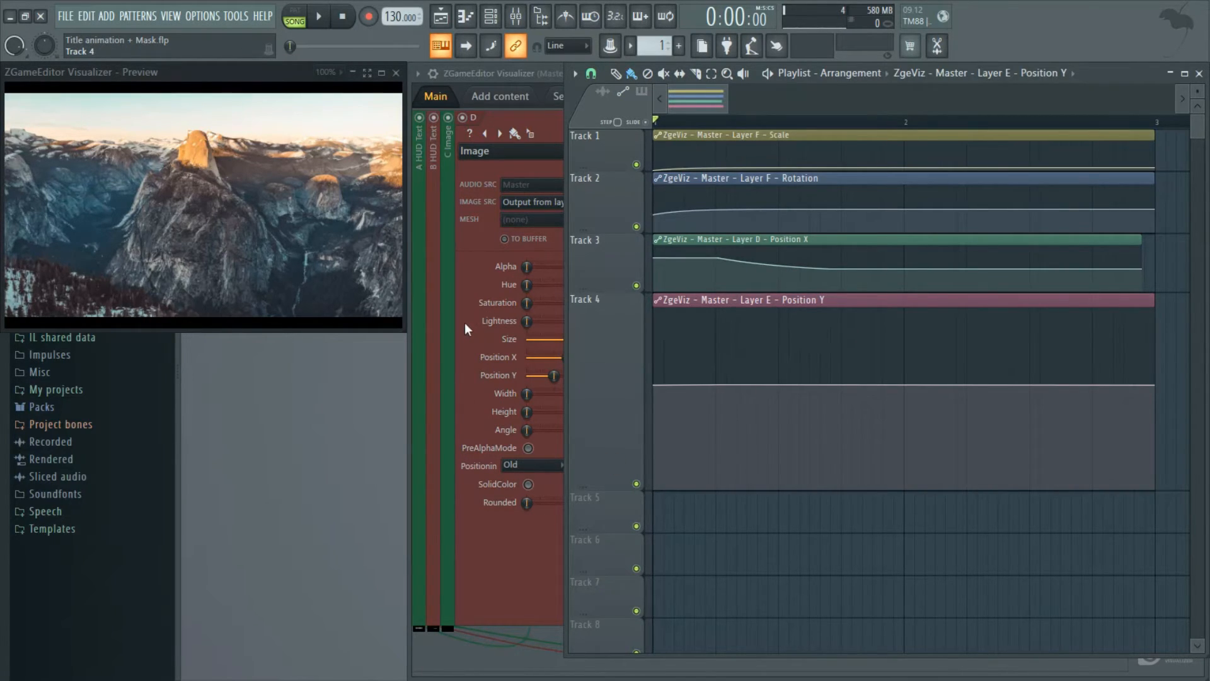
right_click(832, 385)
right_click(831, 386)
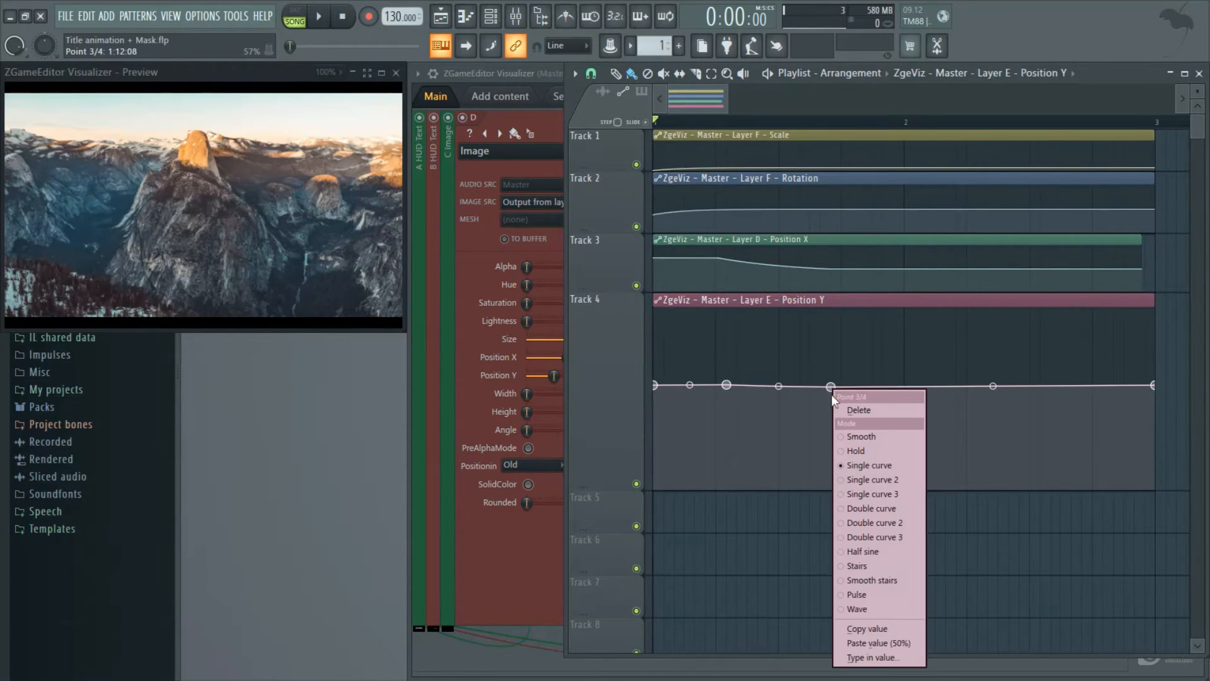
left_click(878, 640)
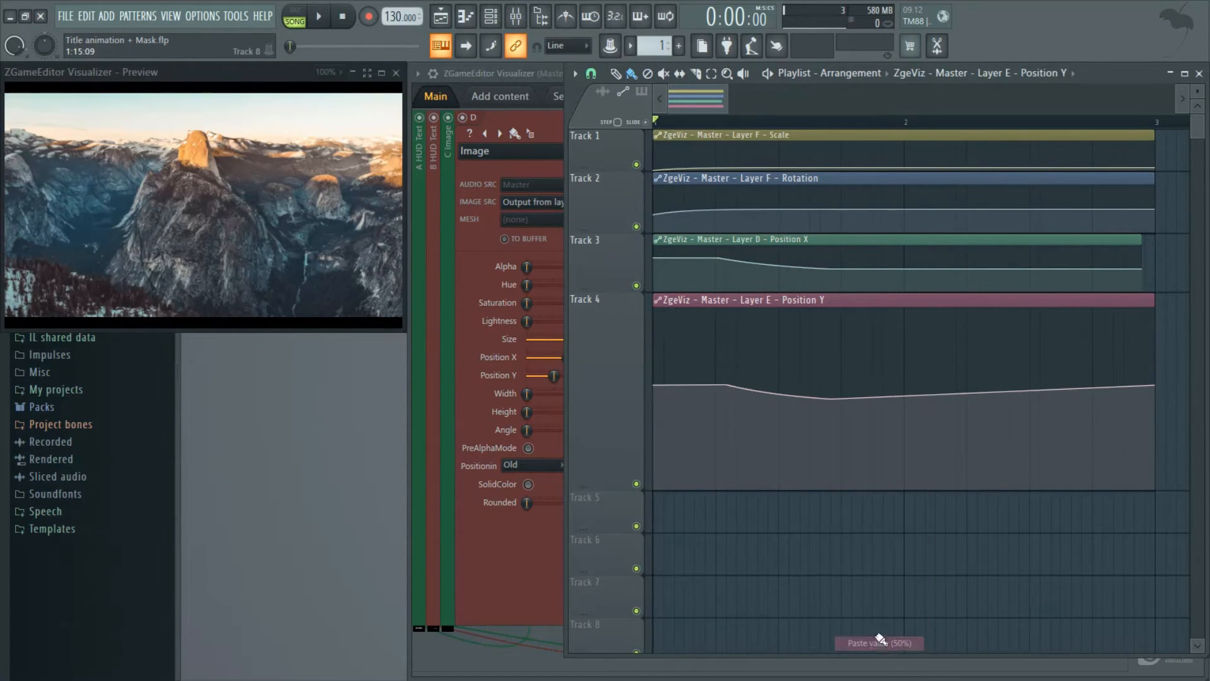
right_click(1155, 386)
left_click(1144, 642)
Preview the My Channel slide, shift the middle Position Y points slightly later, and put the last point back at 3:01:00.
key("space")
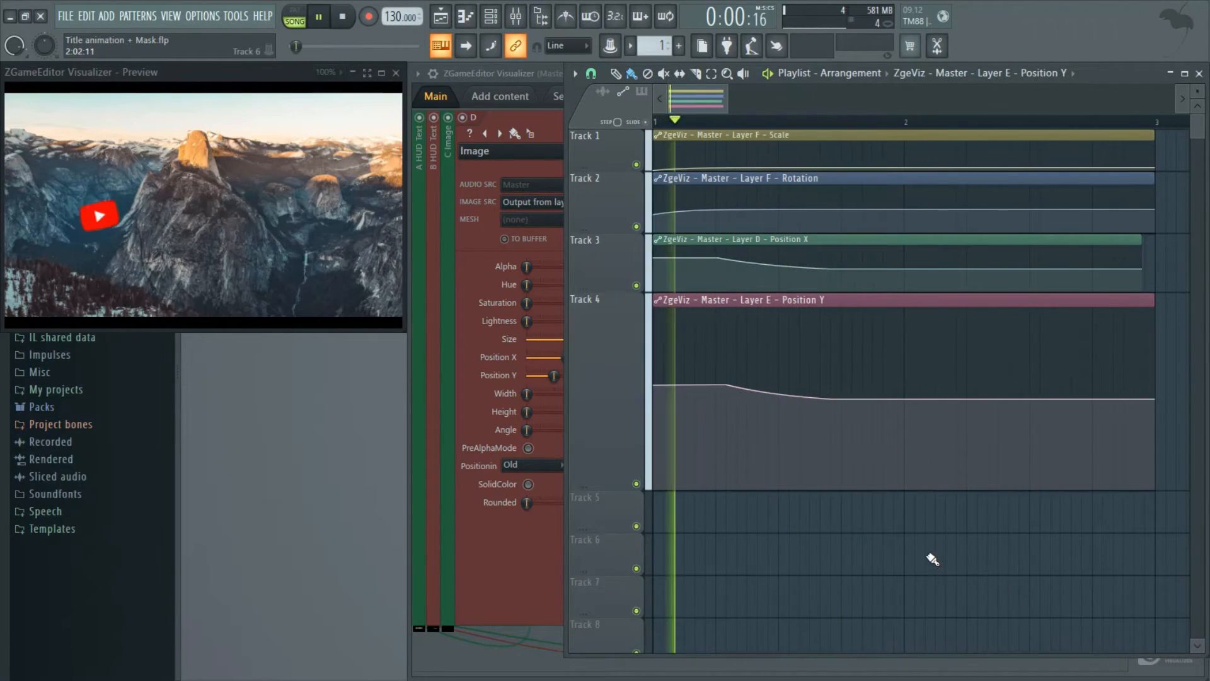
key("space")
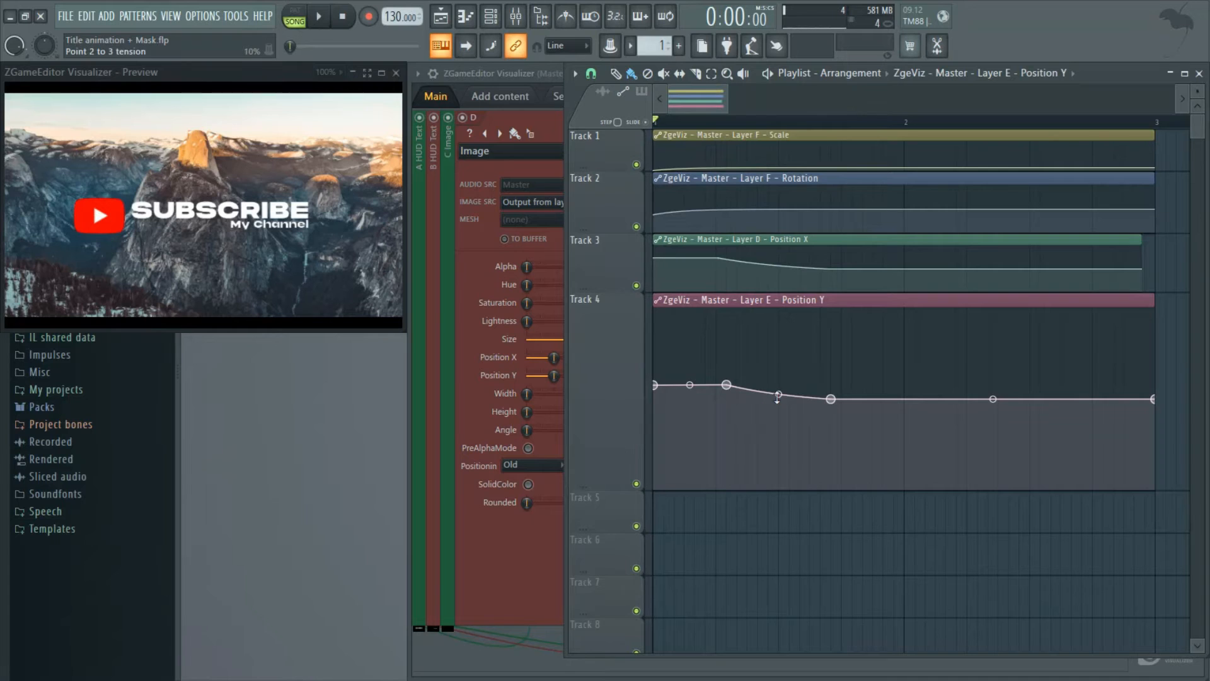
key("space")
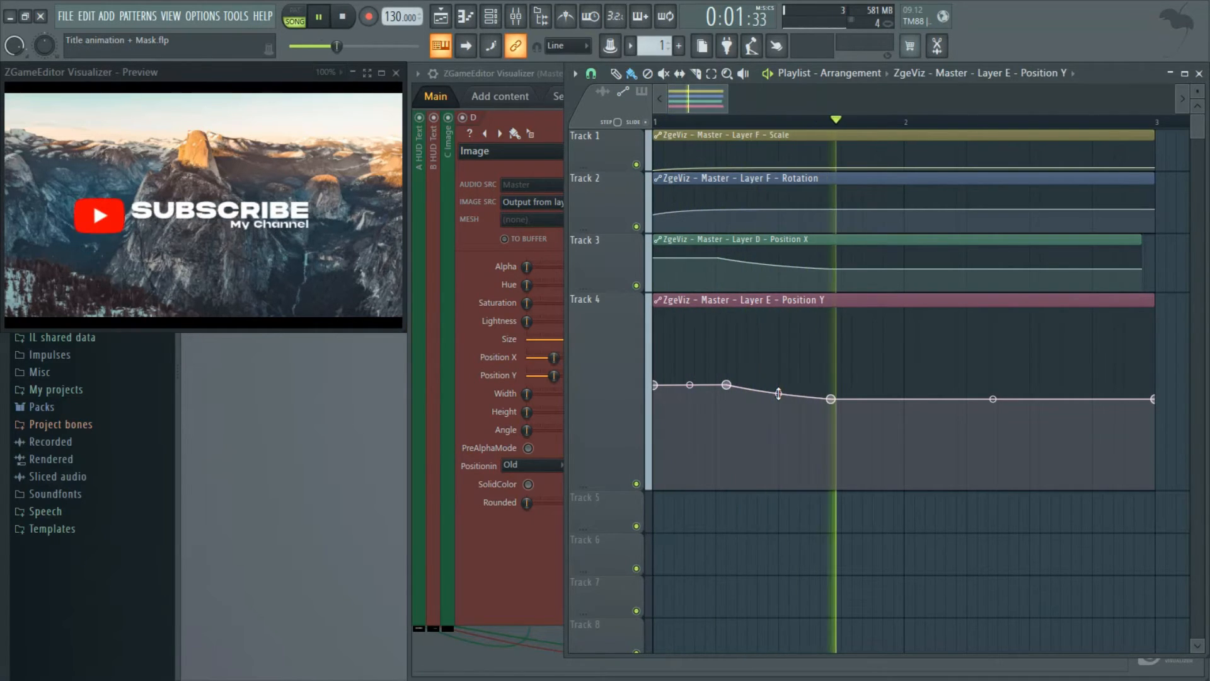
key("space")
key("space")
key("space")
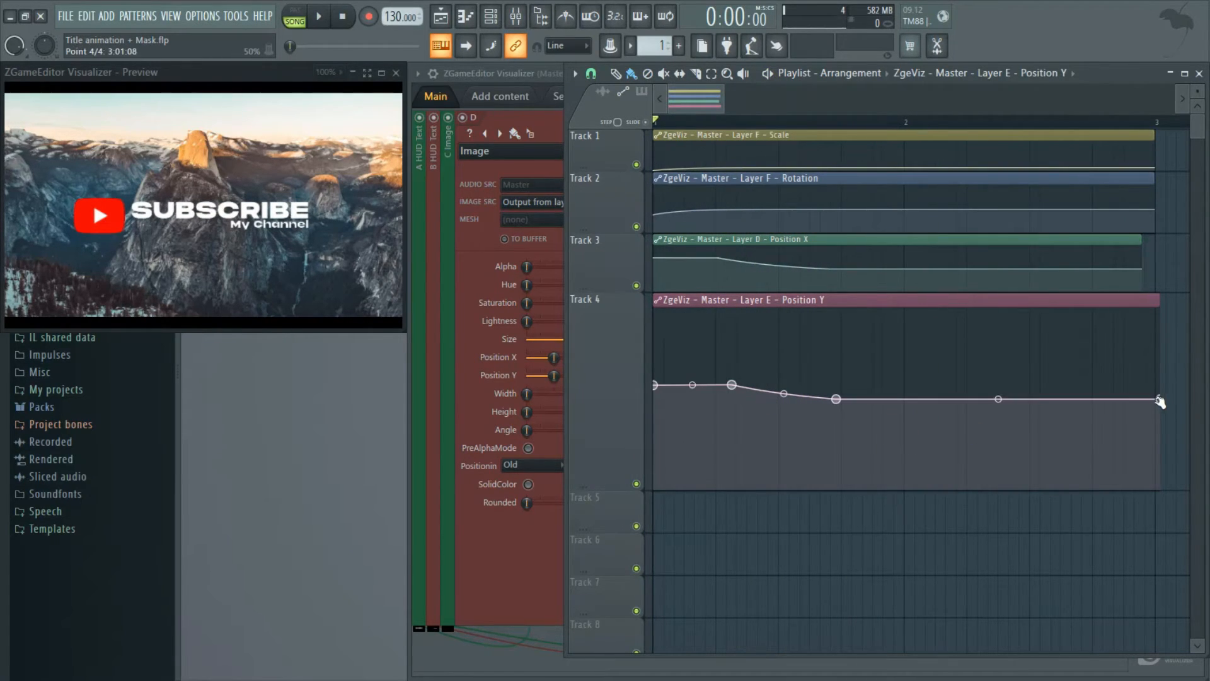
left_click_drag(1160, 399, 1158, 398)
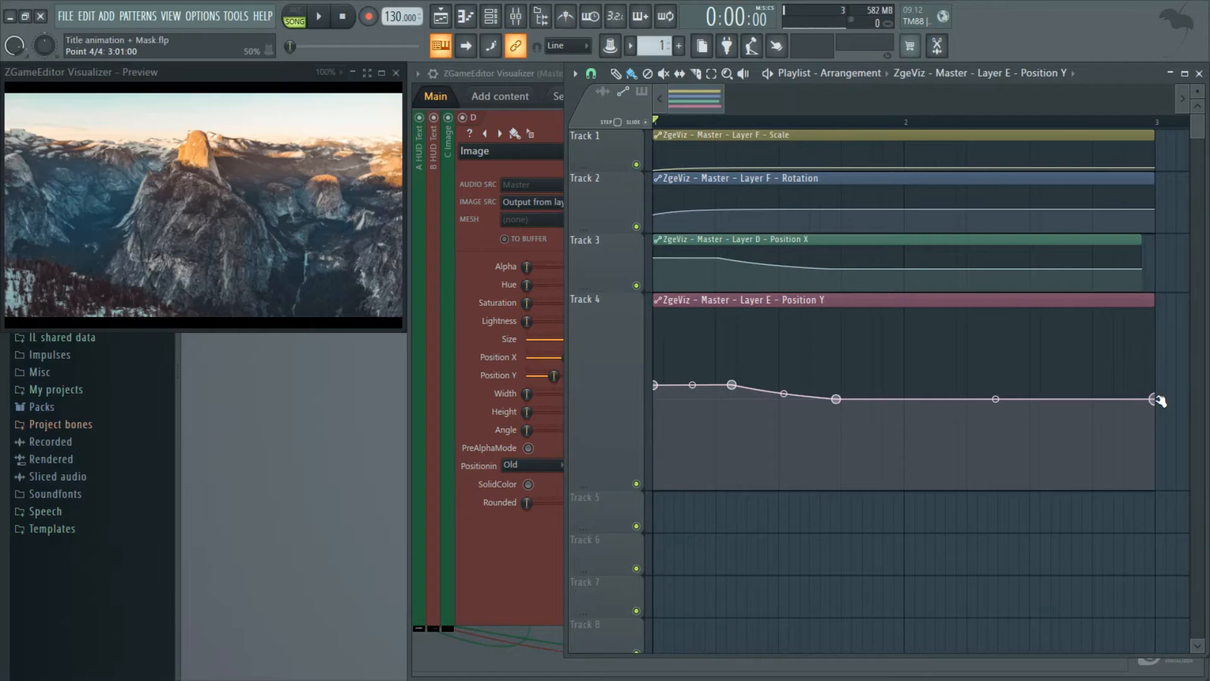
Set the playlist snap to Line, then copy the Scale clip's second point value and paste the 10% into a new point at 2:13:00.
left_click(591, 73)
left_click(602, 110)
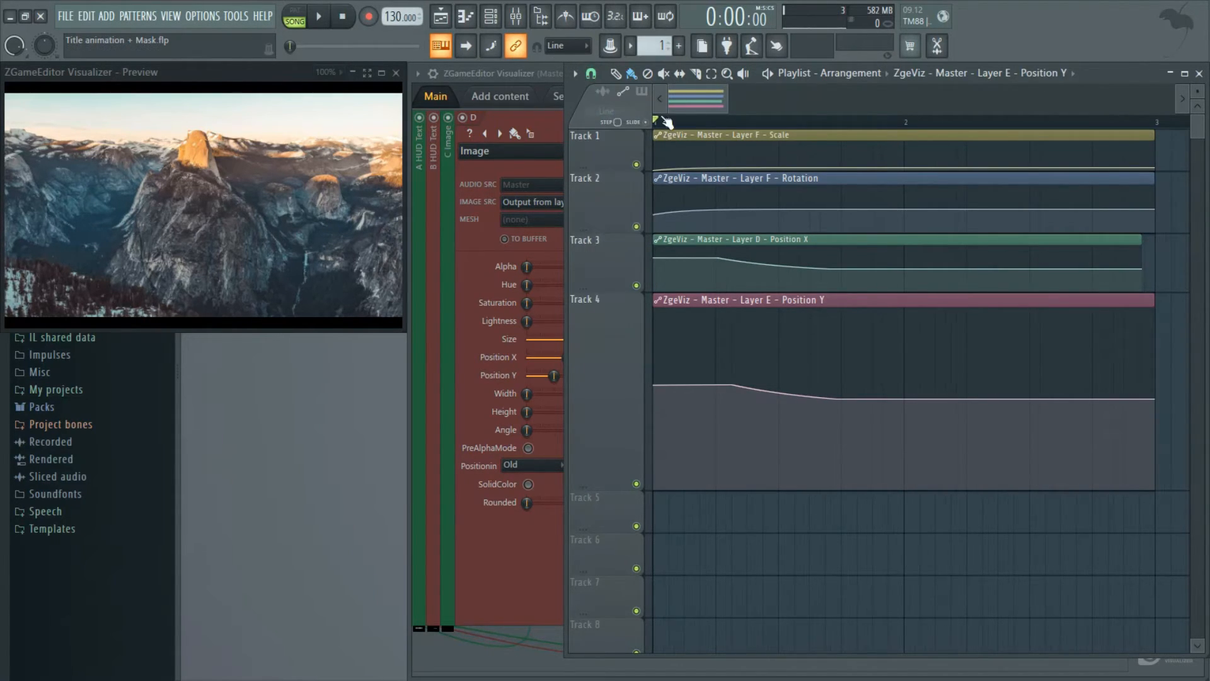
scroll(820, 253, "down", 2)
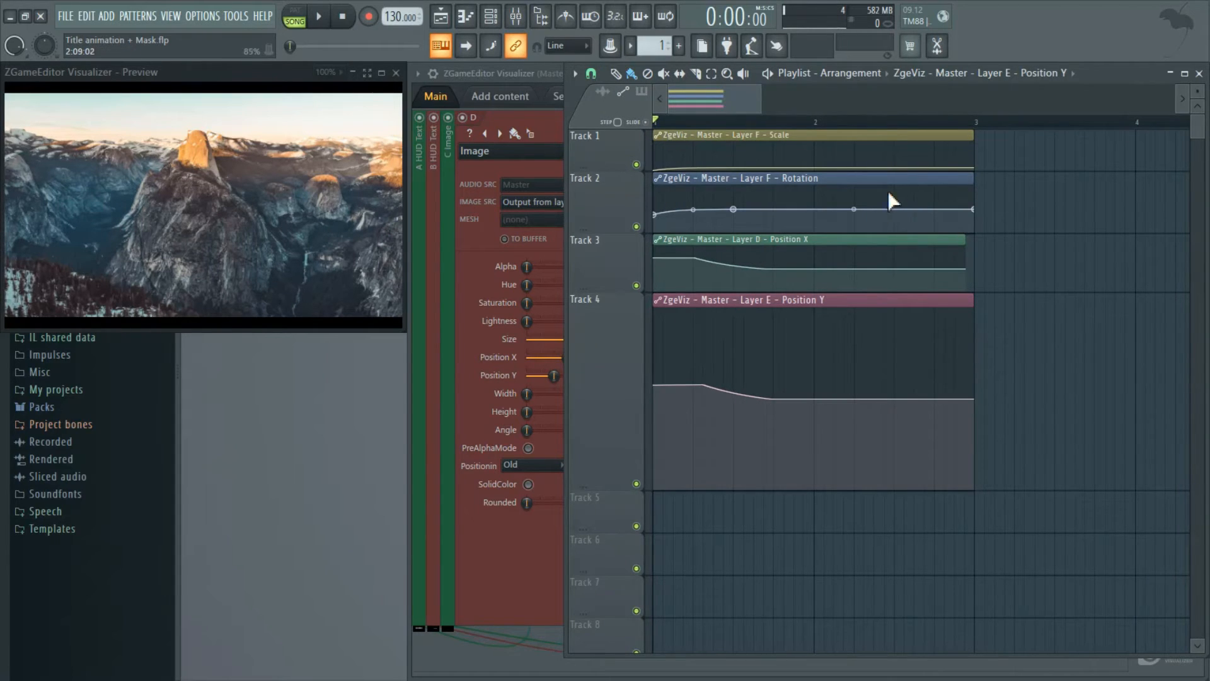
scroll(895, 131, "up", 2)
scroll(899, 134, "up", 1)
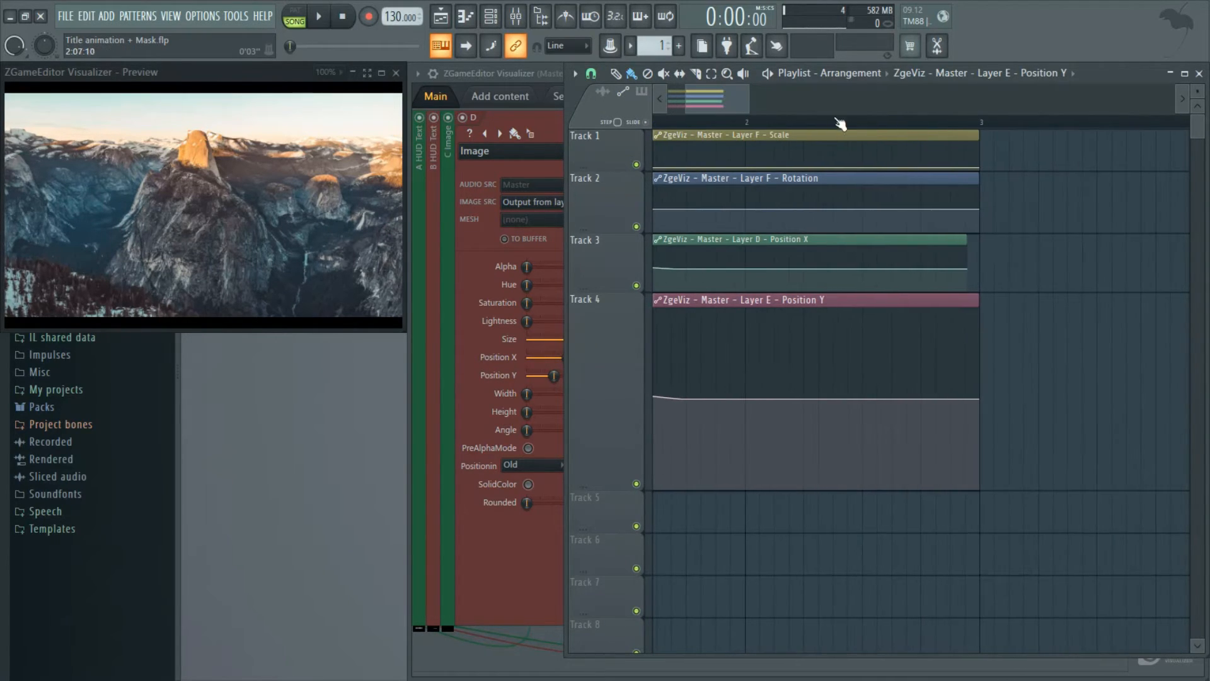
scroll(672, 105, "up", 2)
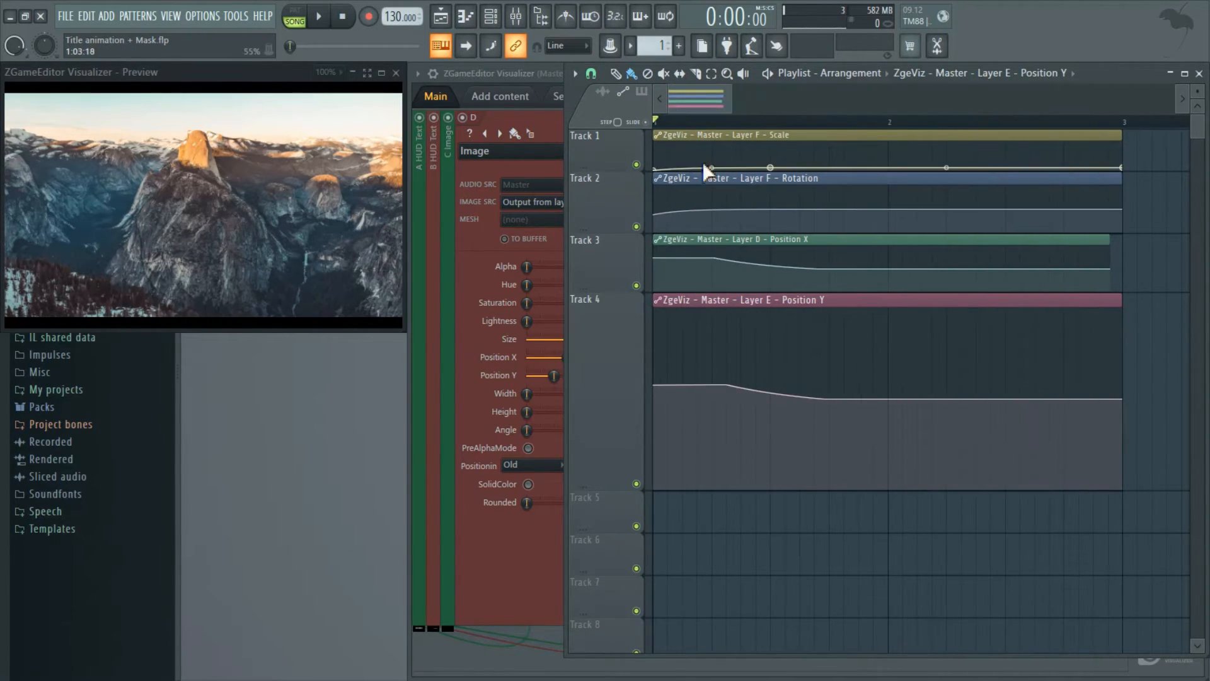
right_click(771, 168)
left_click(813, 410)
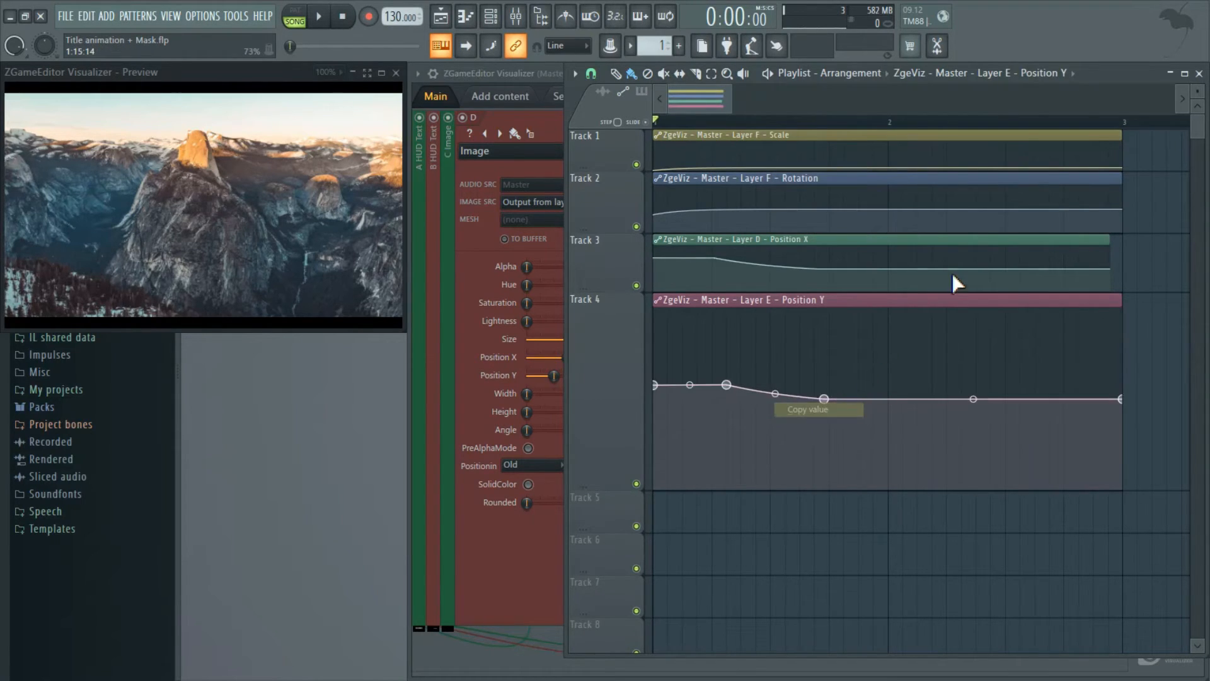
right_click(1063, 167)
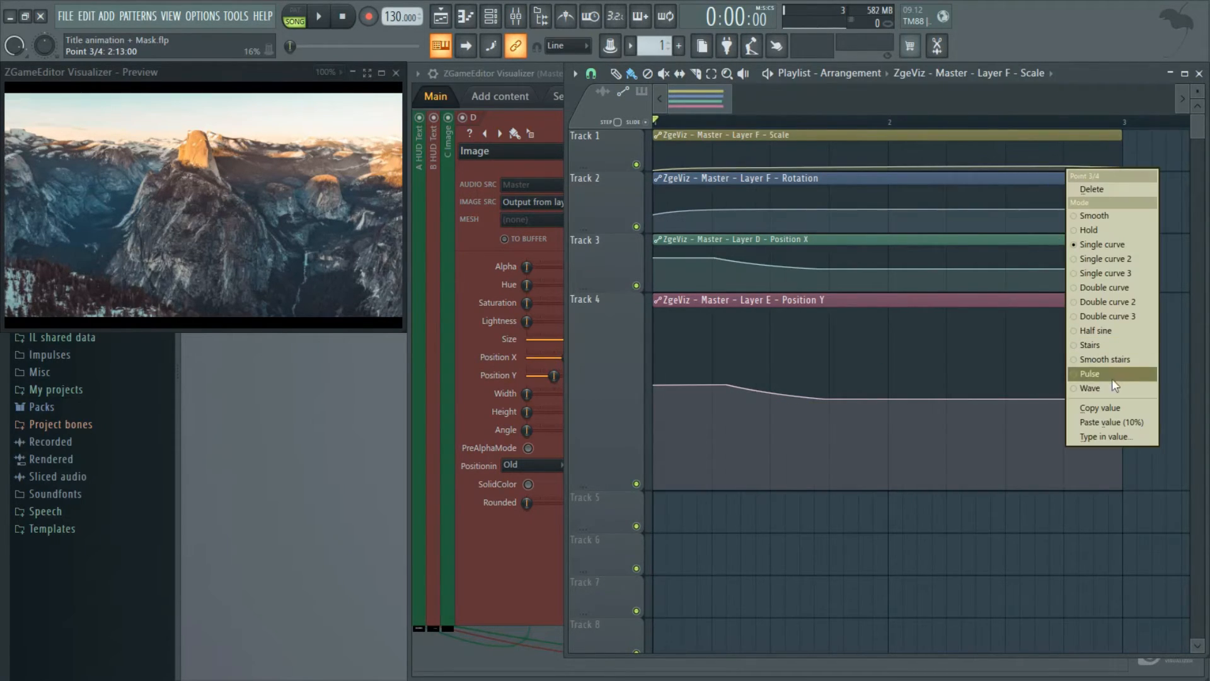
left_click(1114, 422)
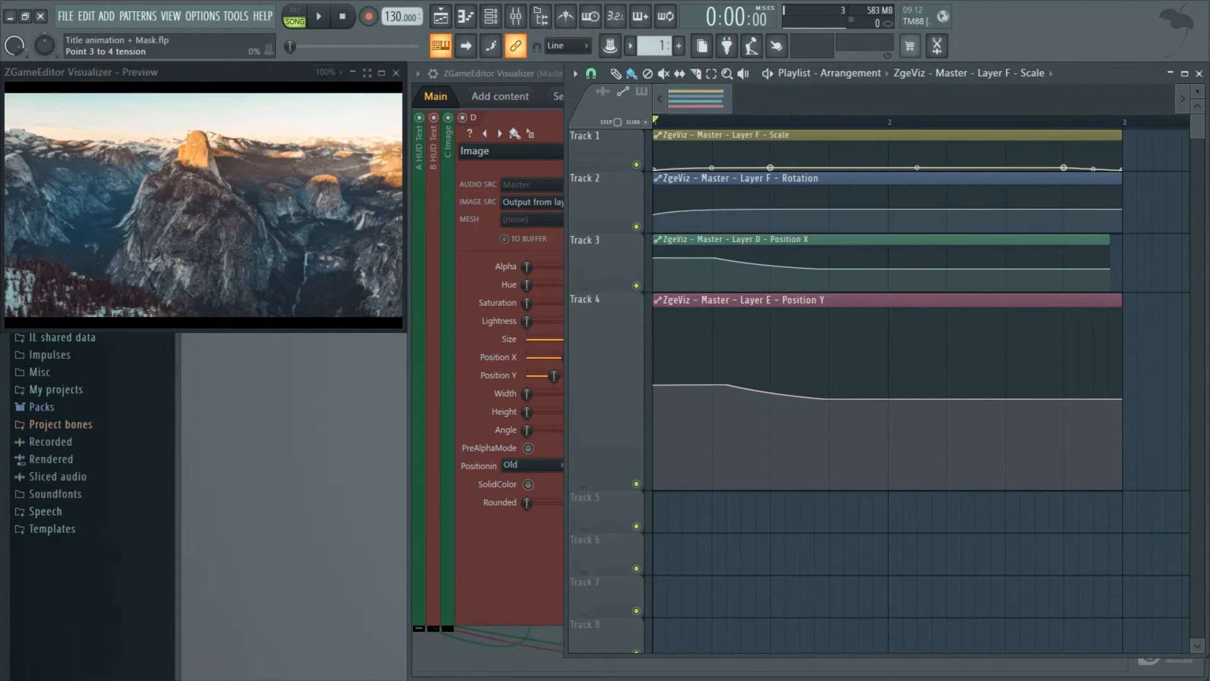
Play the timeline from just before 2:13 to check the YouTube icon's exit scaling.
left_click(1052, 124)
key("space")
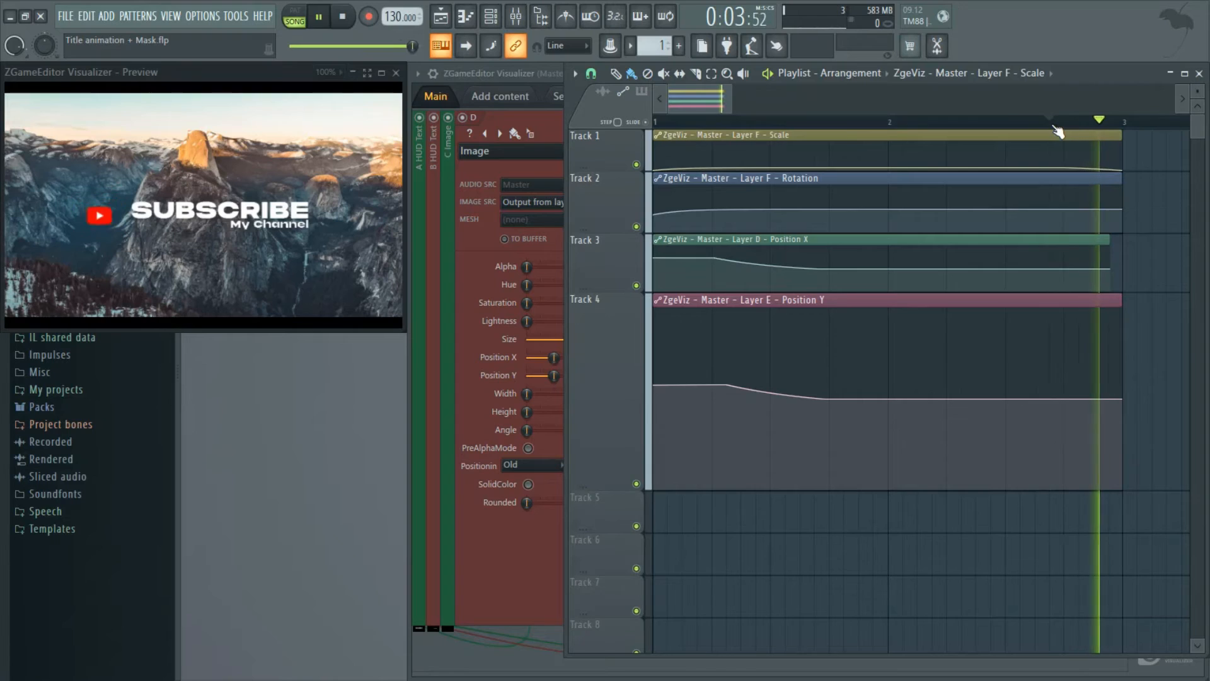
key("space")
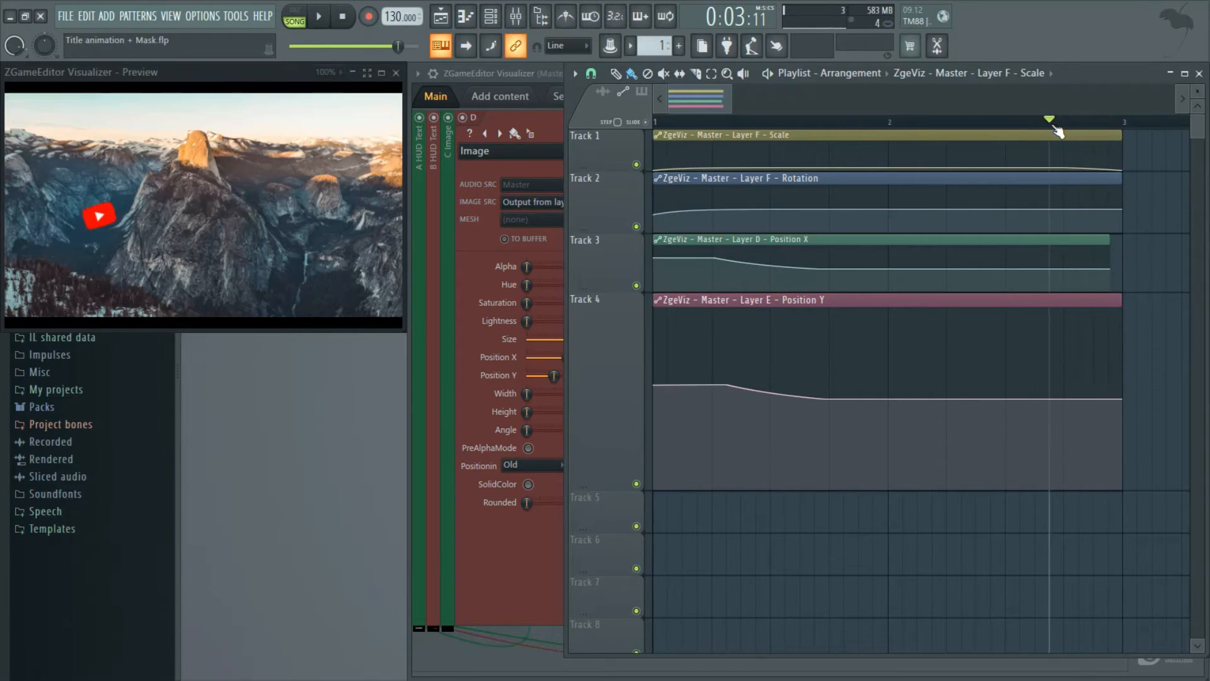
In the Rotation clip, copy the second point's value and paste the 50% into a new point at 2:13:00.
right_click(656, 216)
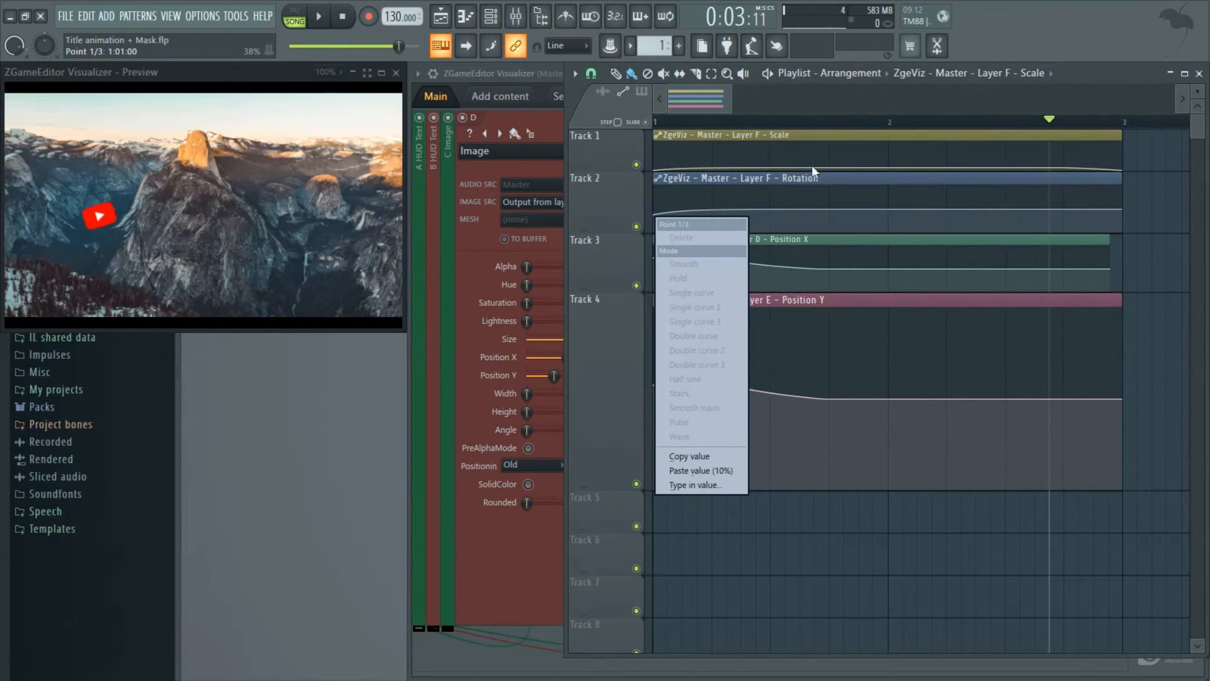
left_click(720, 96)
right_click(771, 212)
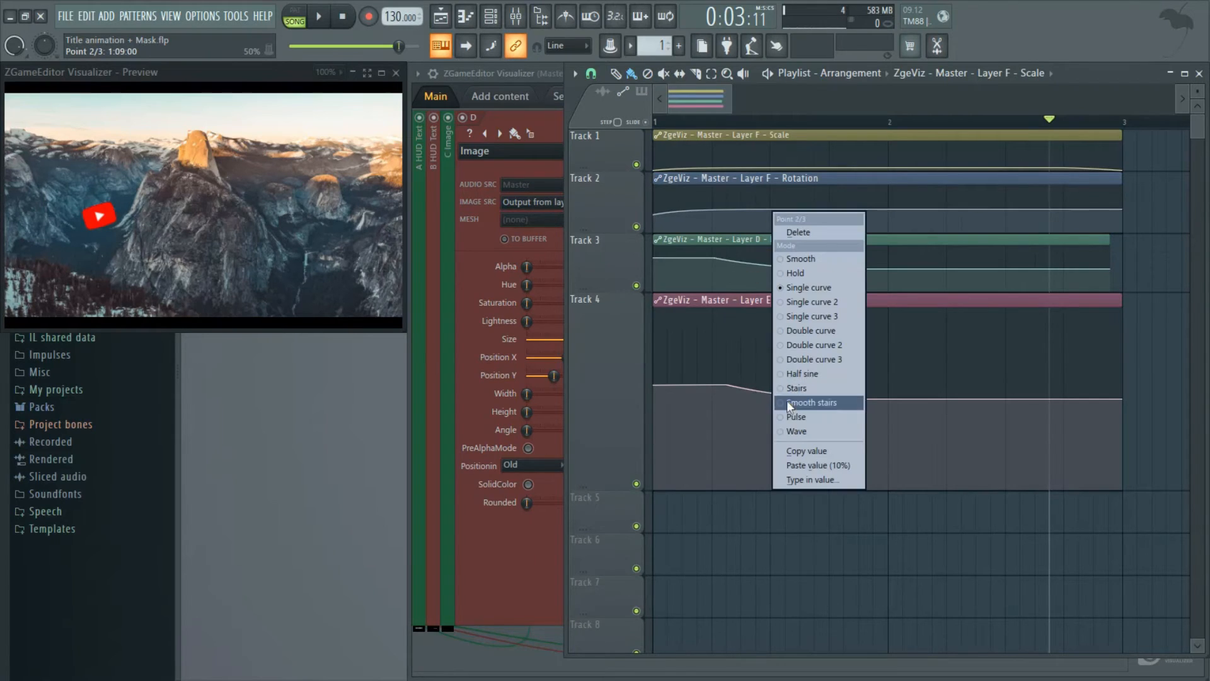
left_click(804, 445)
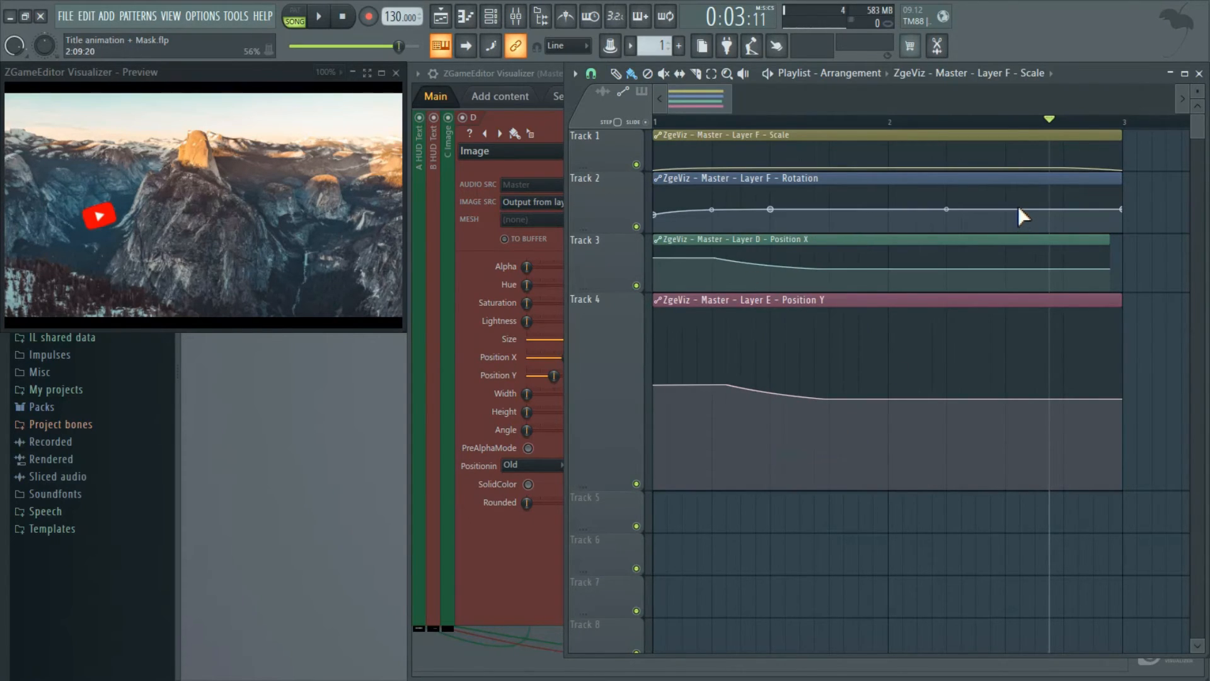
left_click(1064, 208)
right_click(1064, 208)
left_click(1103, 464)
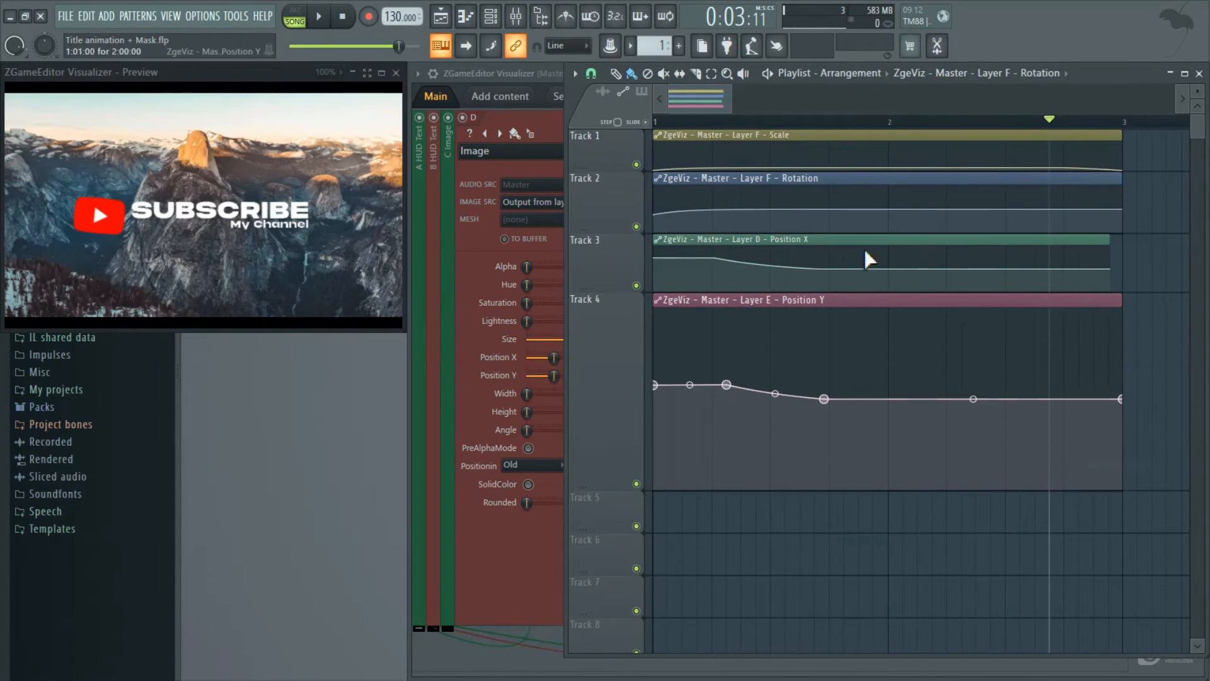
Copy the Rotation clip's first point value and paste the 38% into its last point at 3:01:00.
right_click(655, 216)
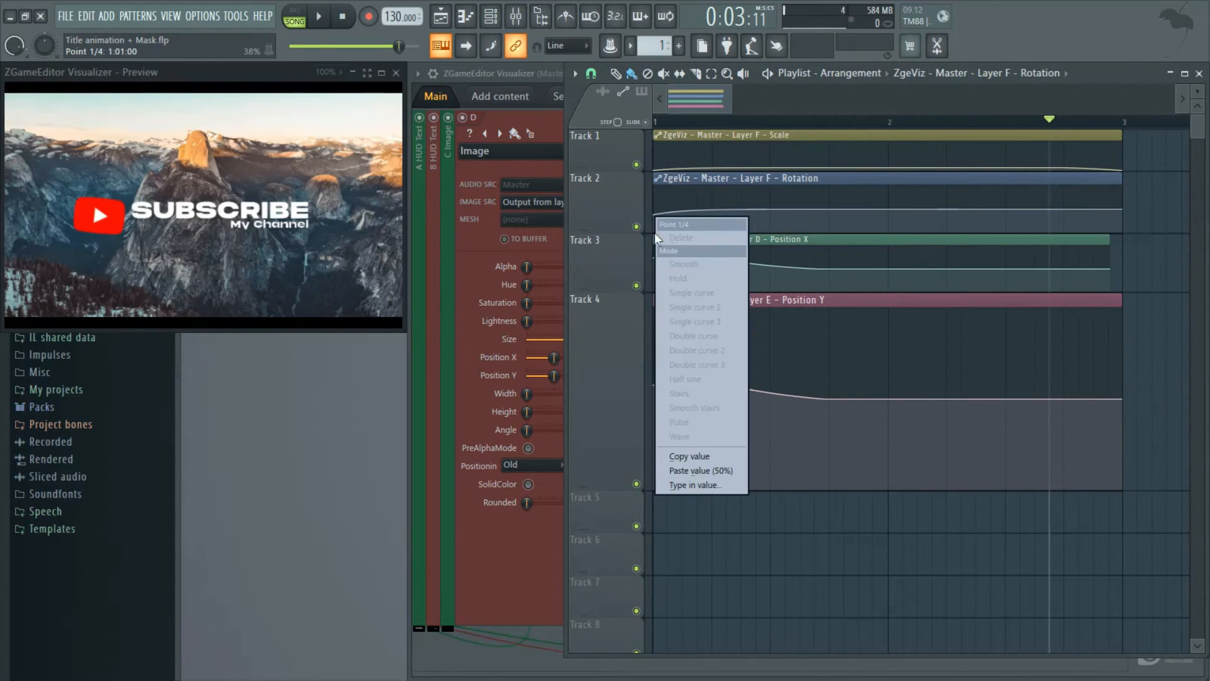
left_click(689, 456)
right_click(1117, 212)
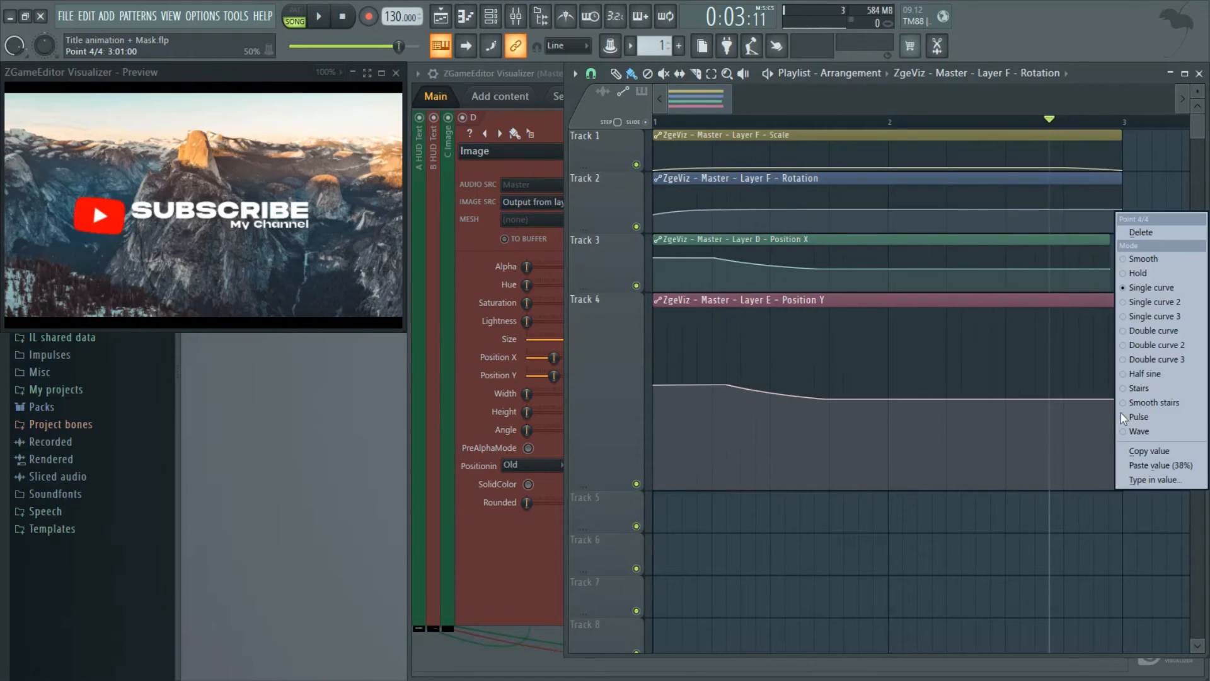
left_click(1155, 466)
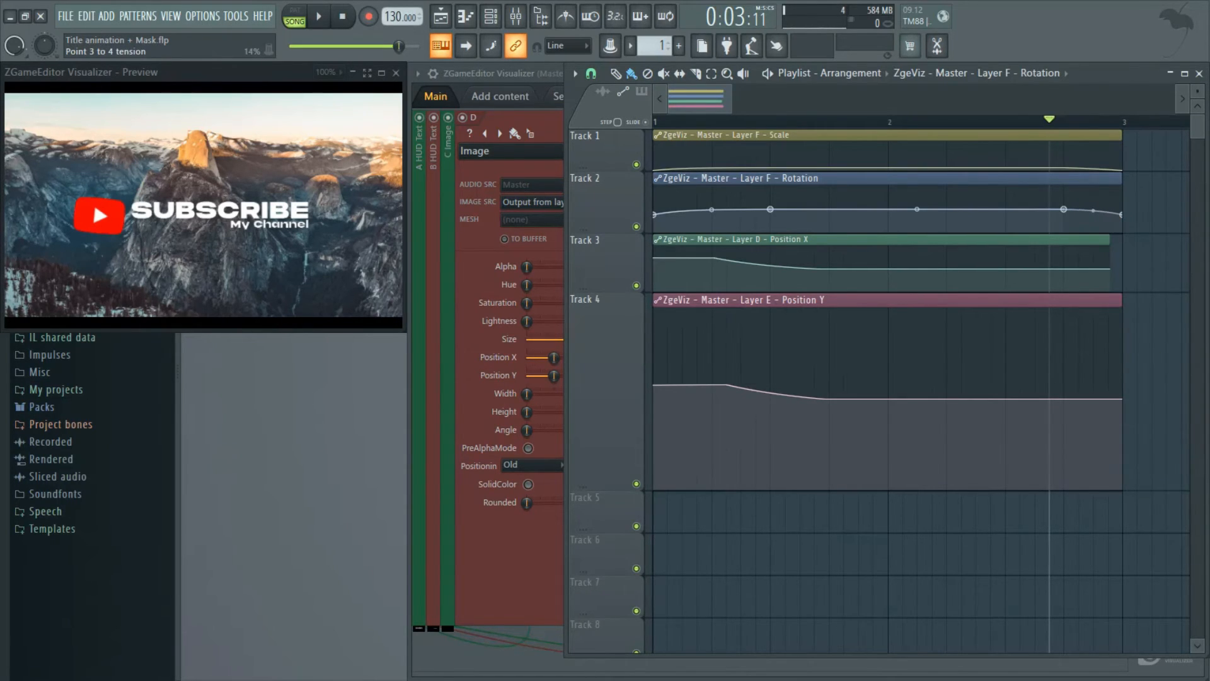
Extend the Rotation clip on Track 2 slightly past bar 3 and preview the icon's exit animation.
key("space")
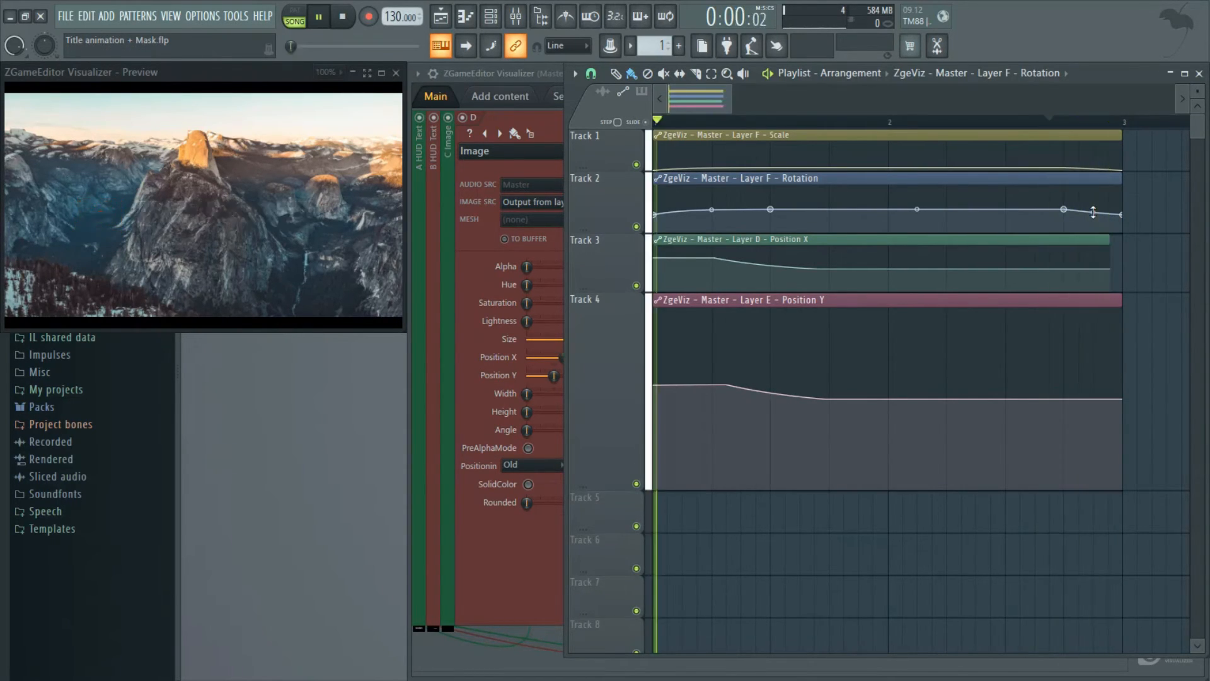
key("space")
left_click_drag(1122, 183, 1165, 186)
key("space")
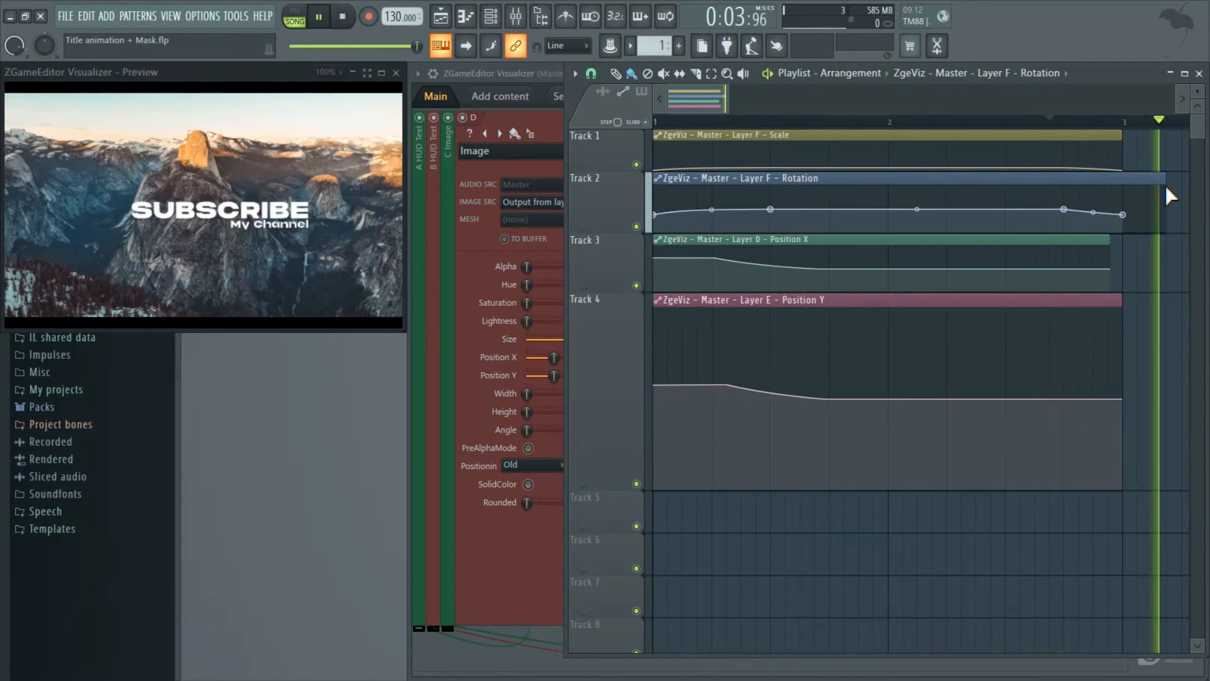
key("space")
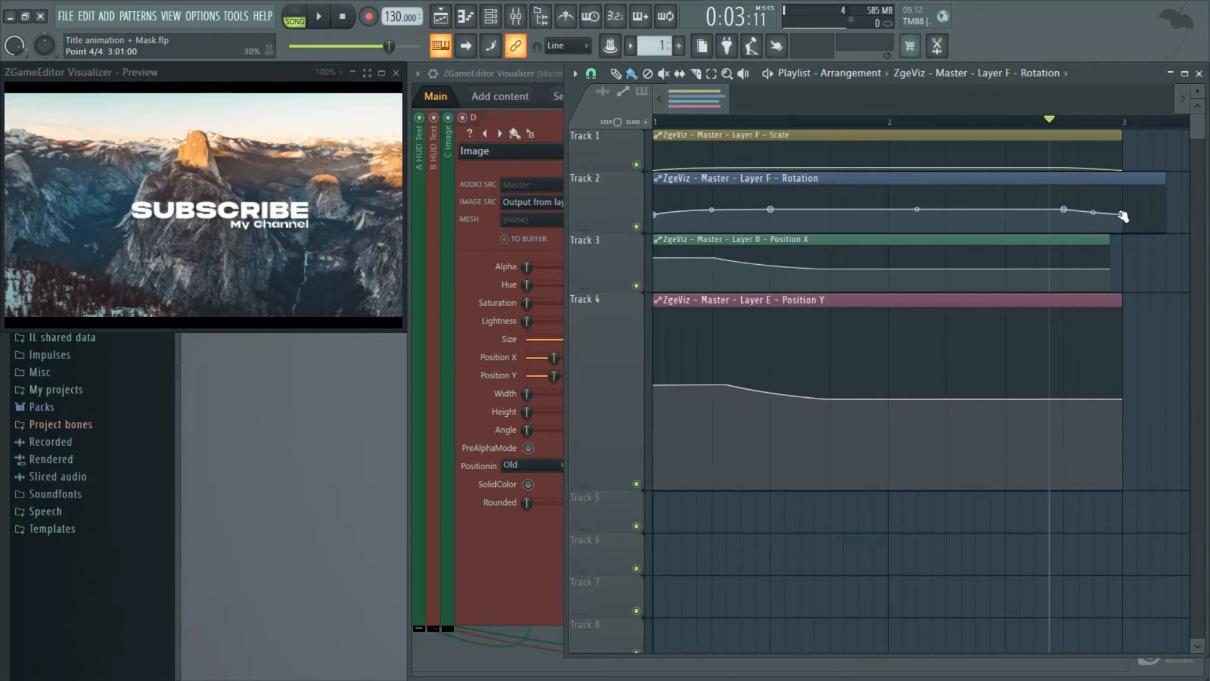
key("space")
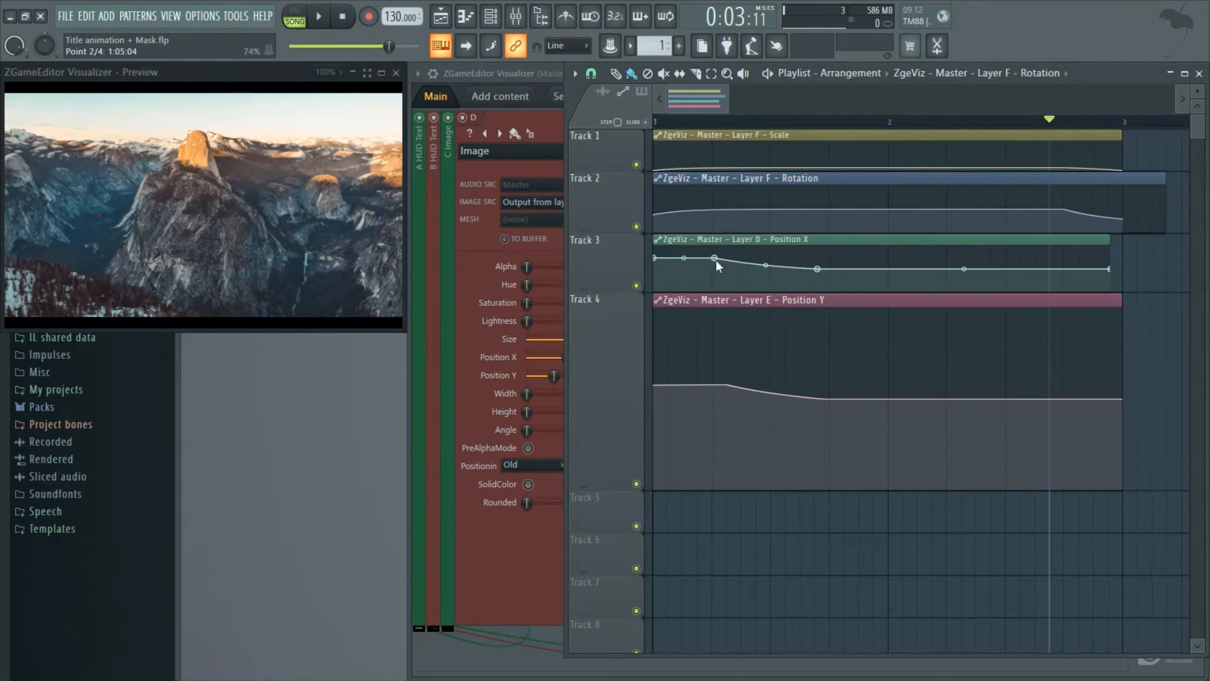
In the layer D Position X clip, copy the third point's value and paste the 50% into a new point at 2:09:00.
right_click(766, 266)
left_click(798, 500)
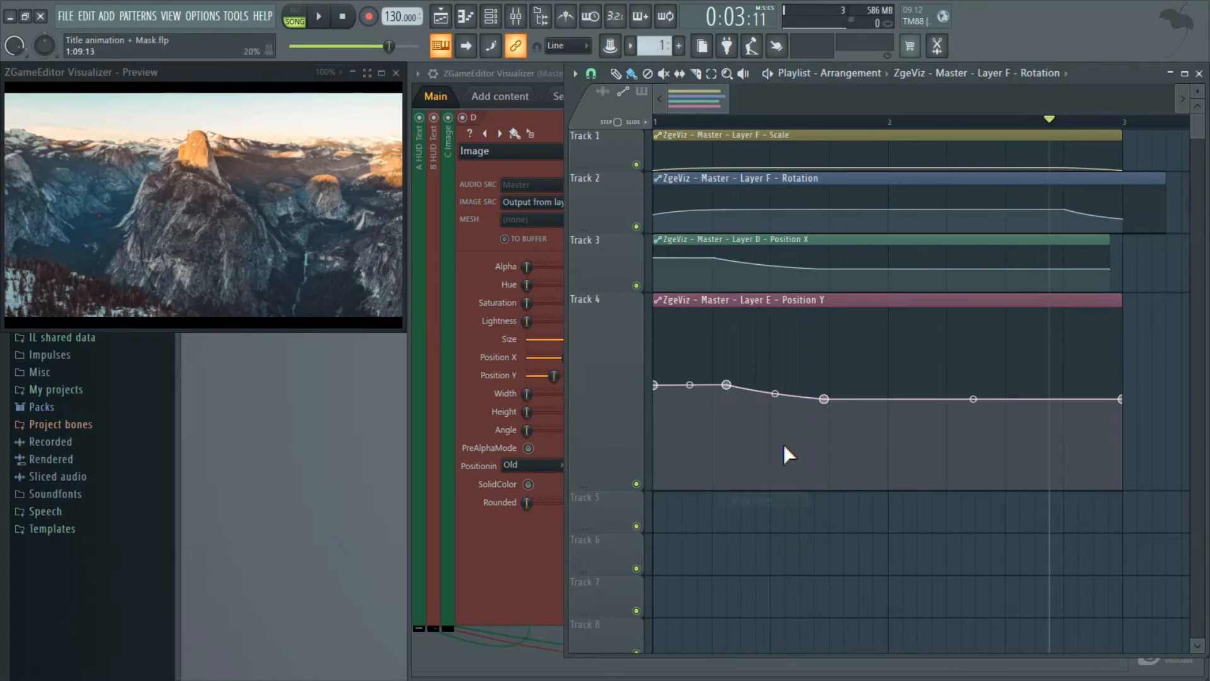
right_click(817, 269)
left_click(864, 502)
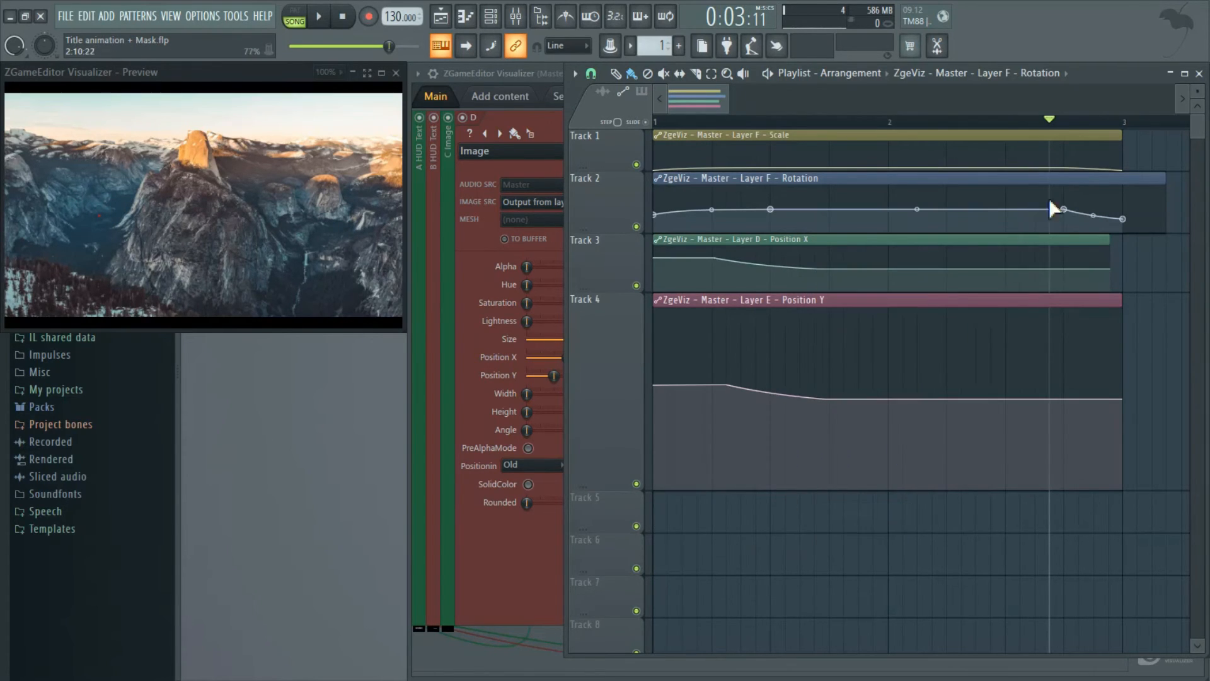
right_click(1008, 269)
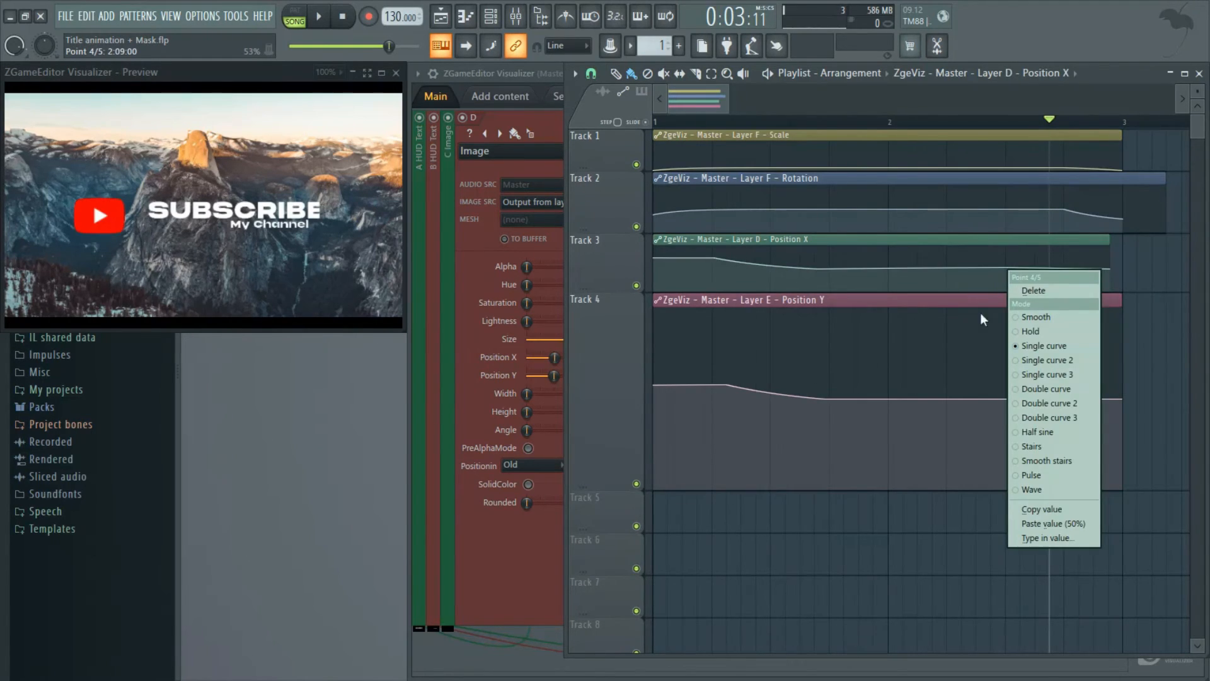
left_click(1035, 522)
Copy the second Position X point's value, paste the 74% into a new point at 2:13:00, and preview the text's exit slide.
right_click(716, 260)
left_click(741, 498)
right_click(1070, 269)
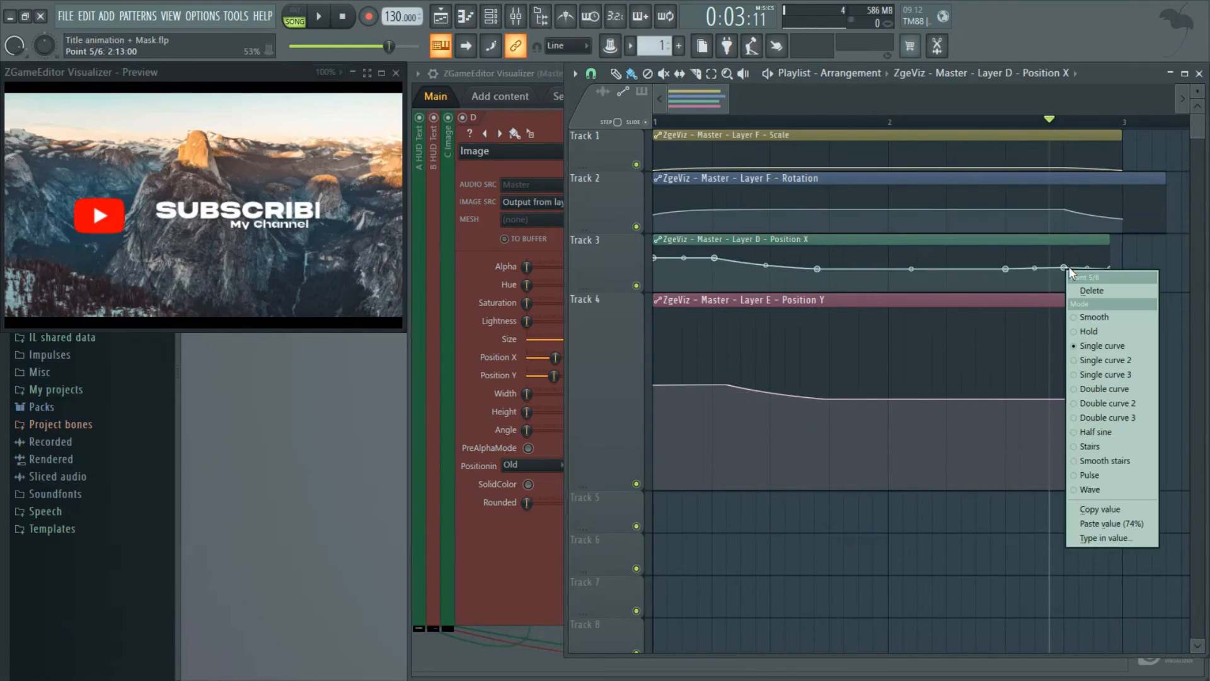
left_click(1106, 523)
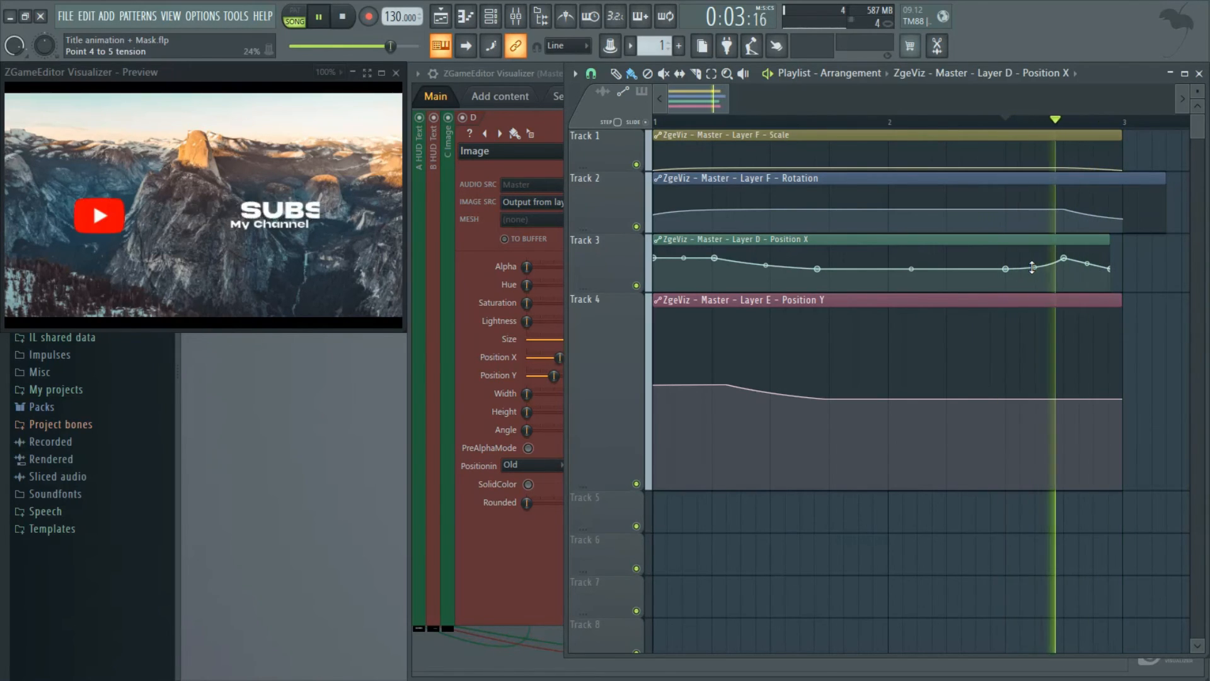
key("space")
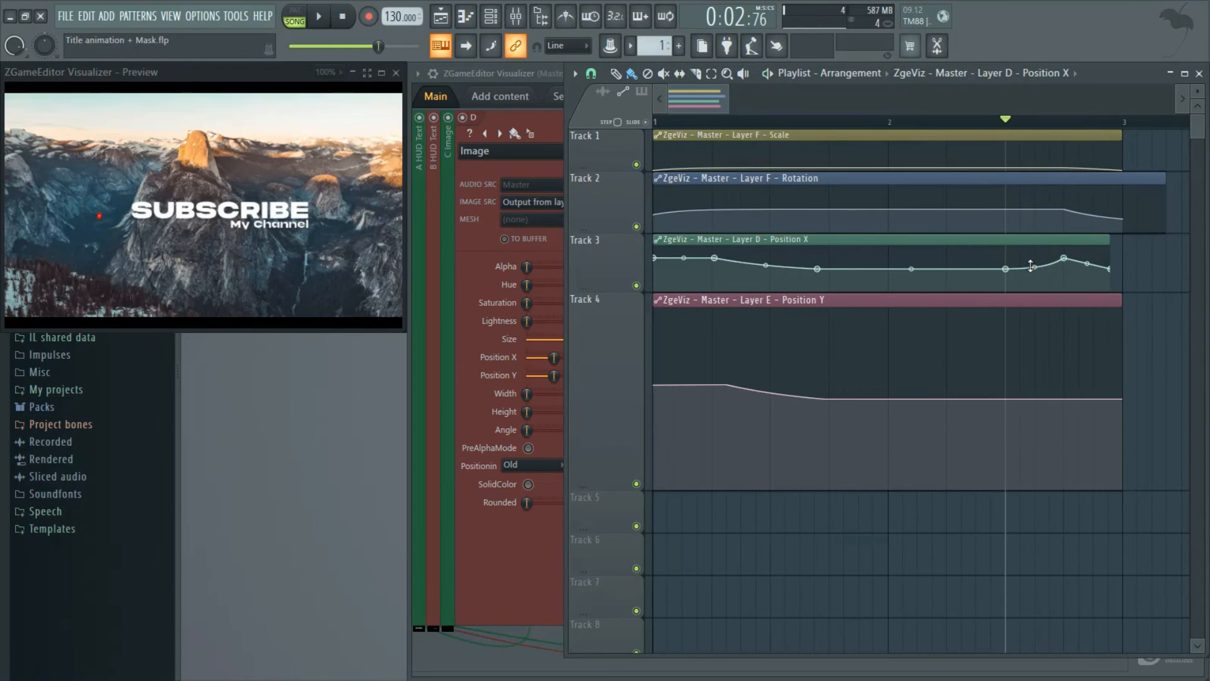
Copy the 2:13:00 Position X point's value into the clip's last point and extend that point to about bar 3.
right_click(1065, 258)
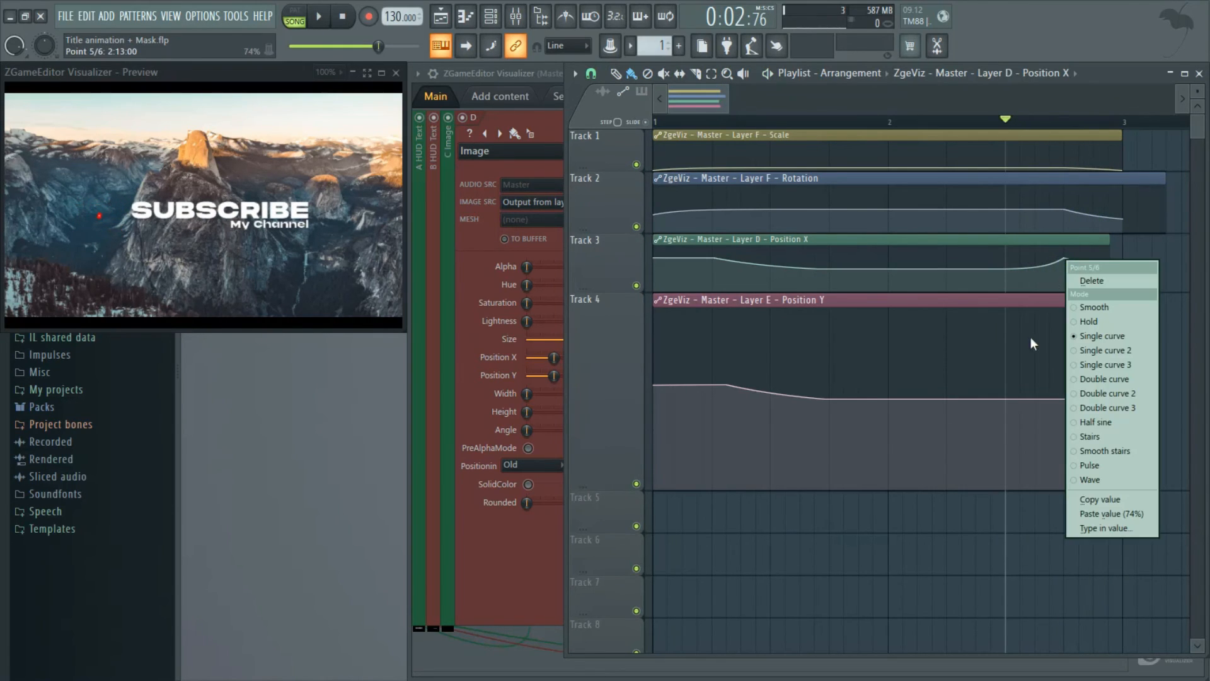
left_click(1117, 502)
right_click(1114, 272)
left_click(1127, 509)
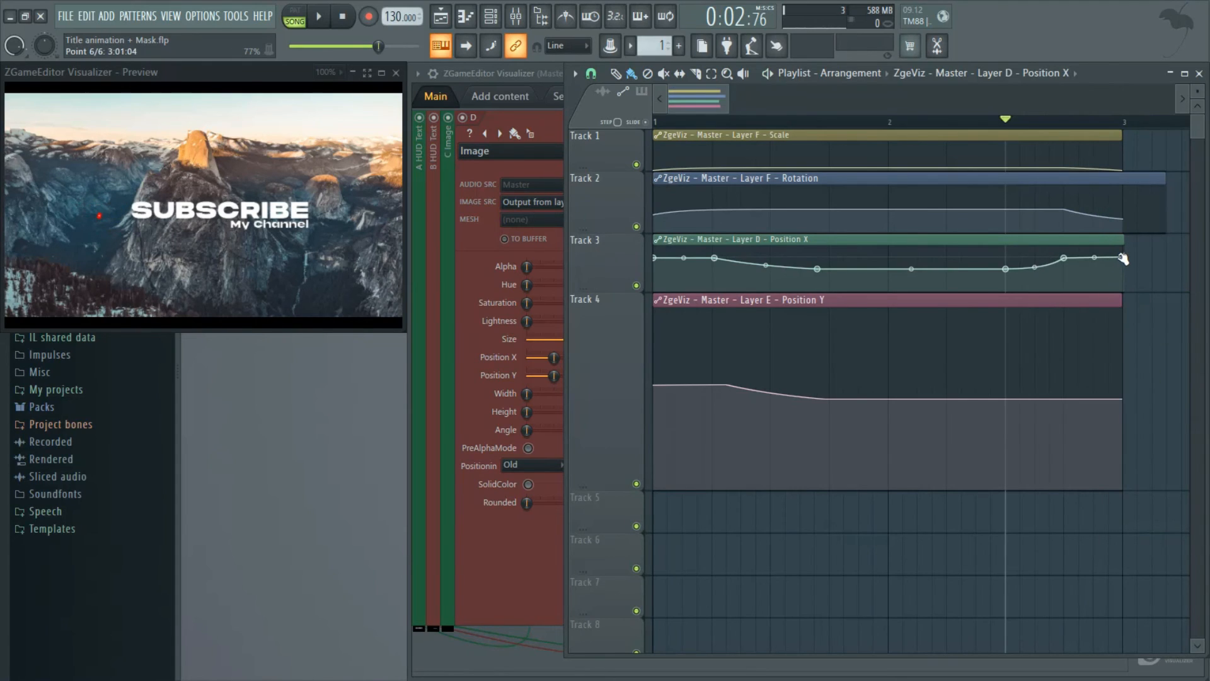
In the layer E Position Y clip, copy the third point's value and paste the 50% into a new point at 2:09:00.
right_click(726, 386)
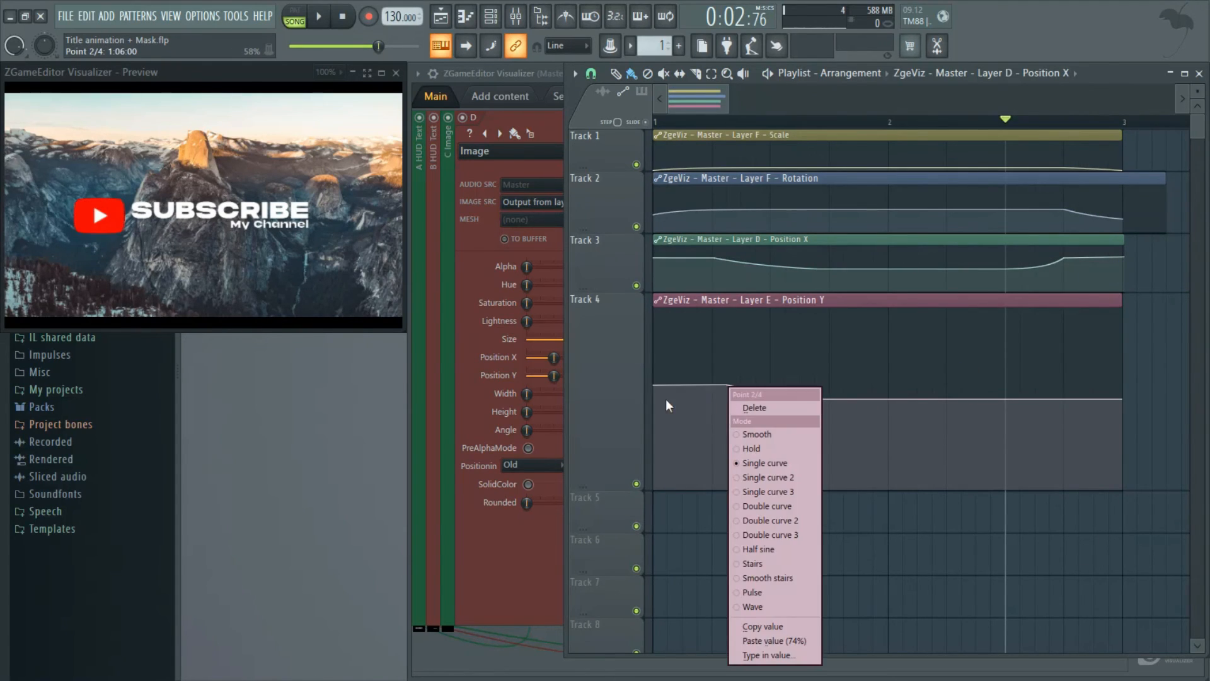
left_click(610, 438)
right_click(823, 399)
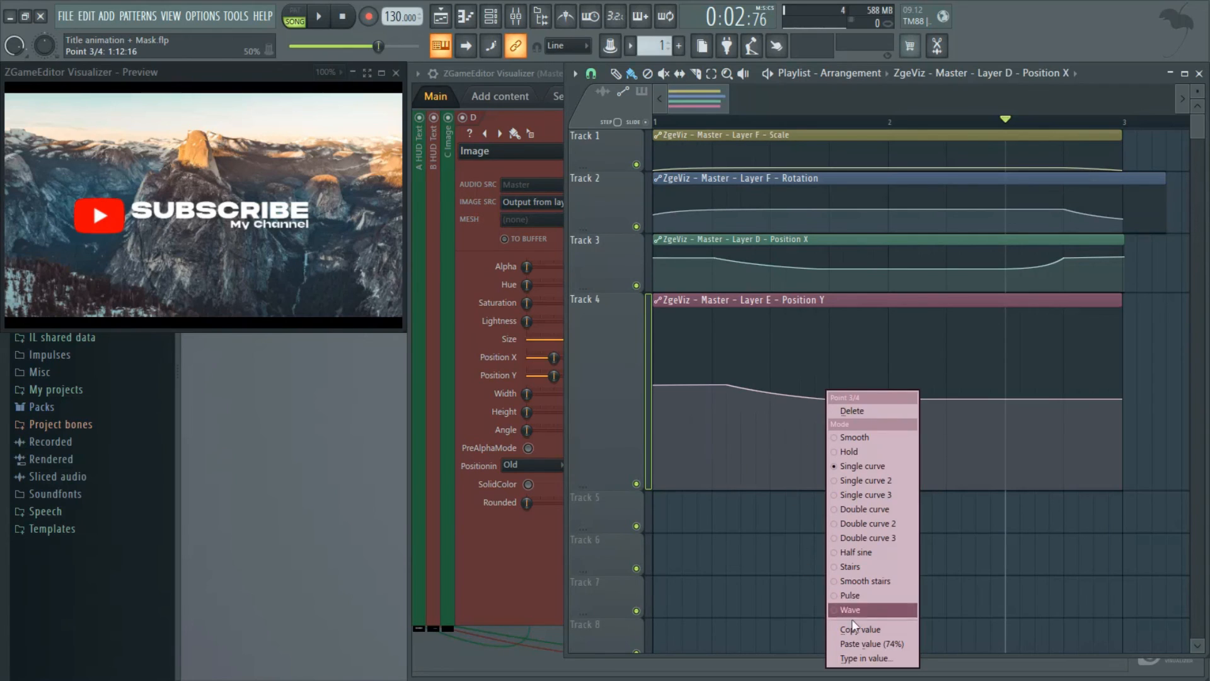
left_click(872, 631)
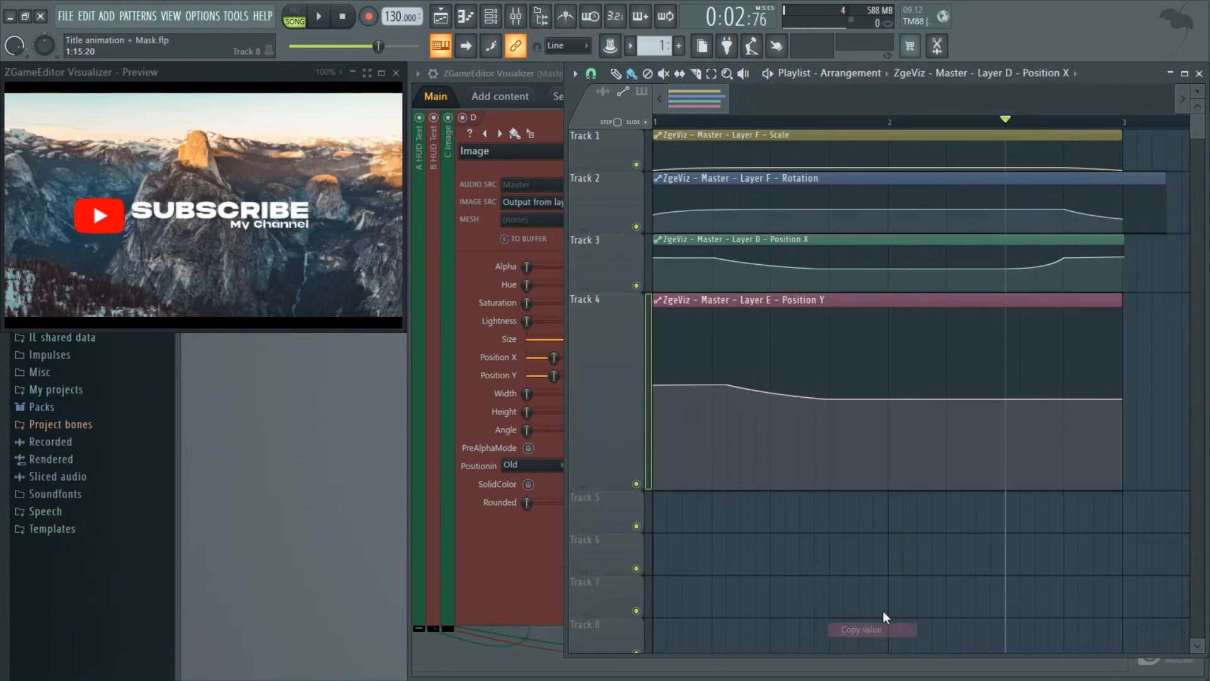
right_click(1005, 399)
left_click(1046, 643)
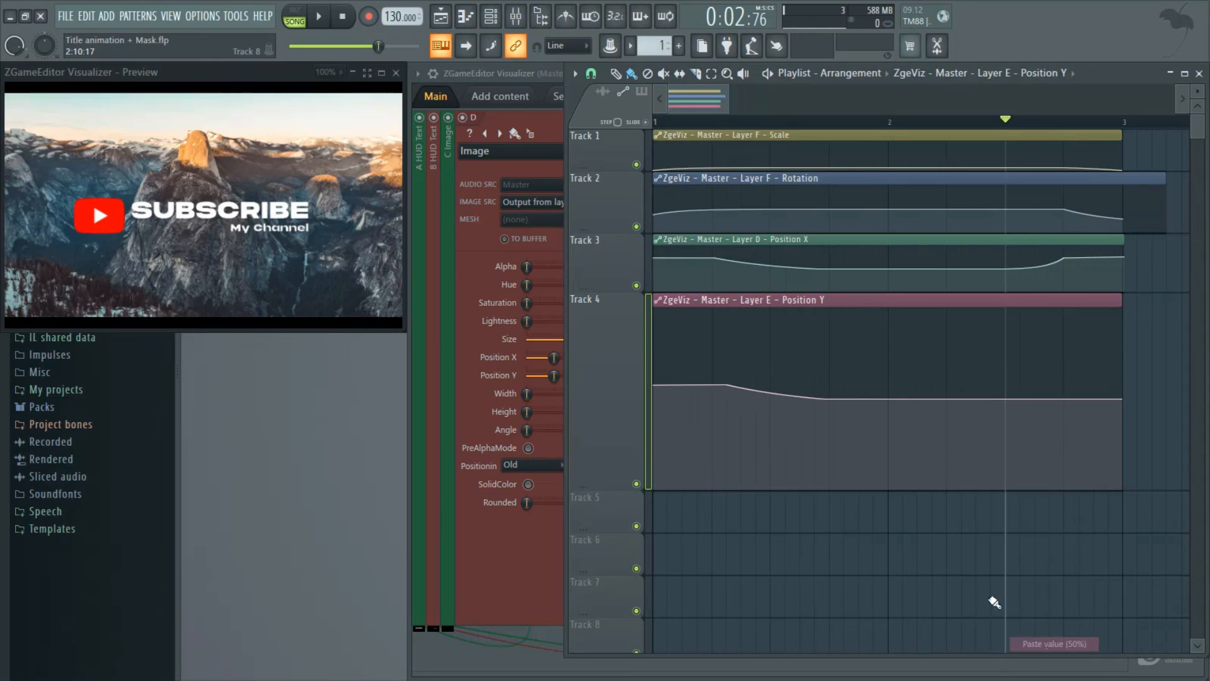
Copy the second Position Y point's value and paste the 58% into a new point at 2:13:00.
right_click(734, 385)
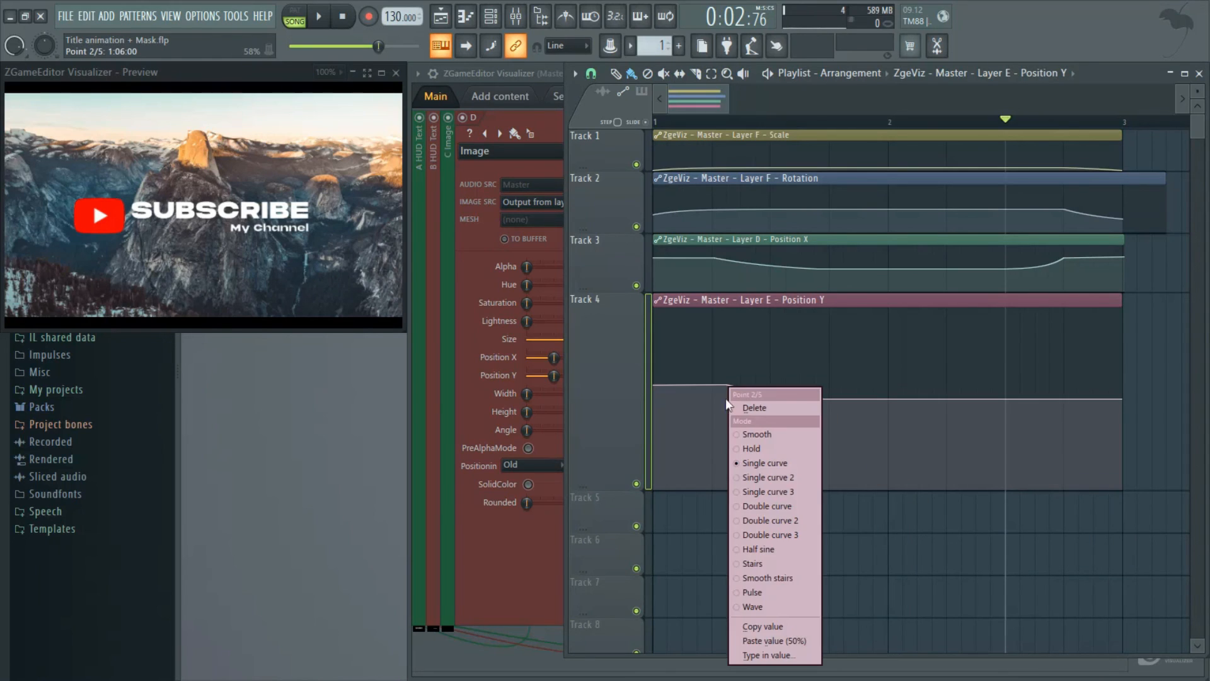
left_click(769, 624)
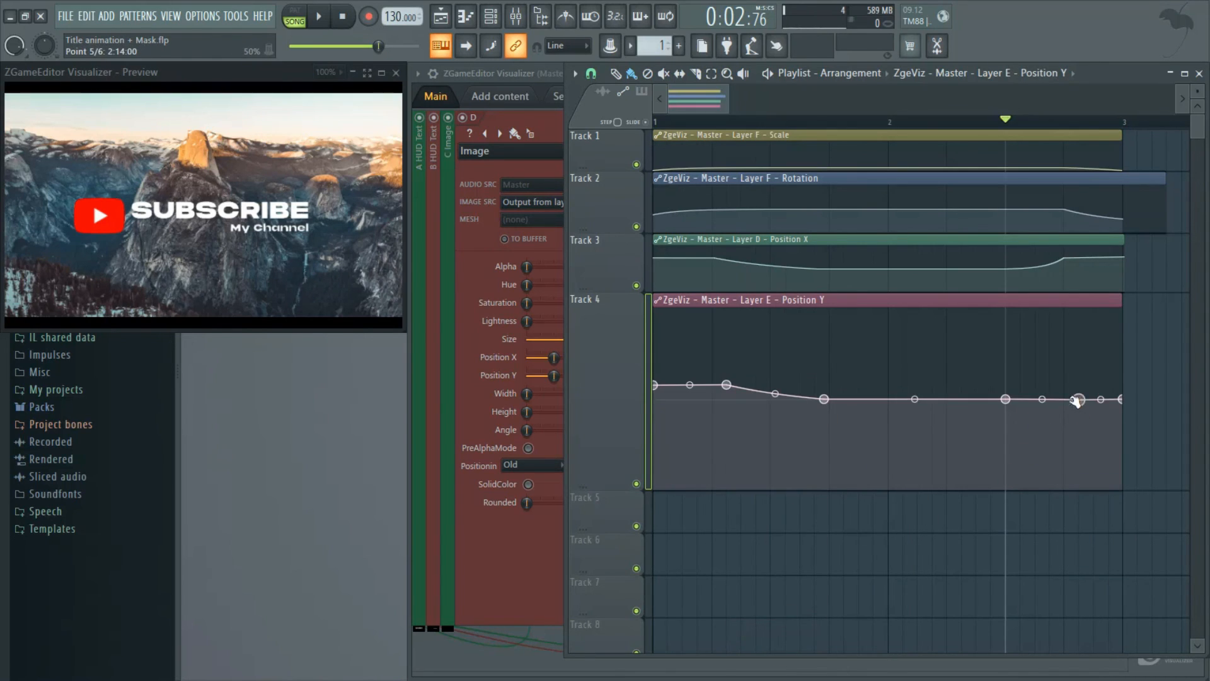
right_click(1065, 399)
left_click(1110, 642)
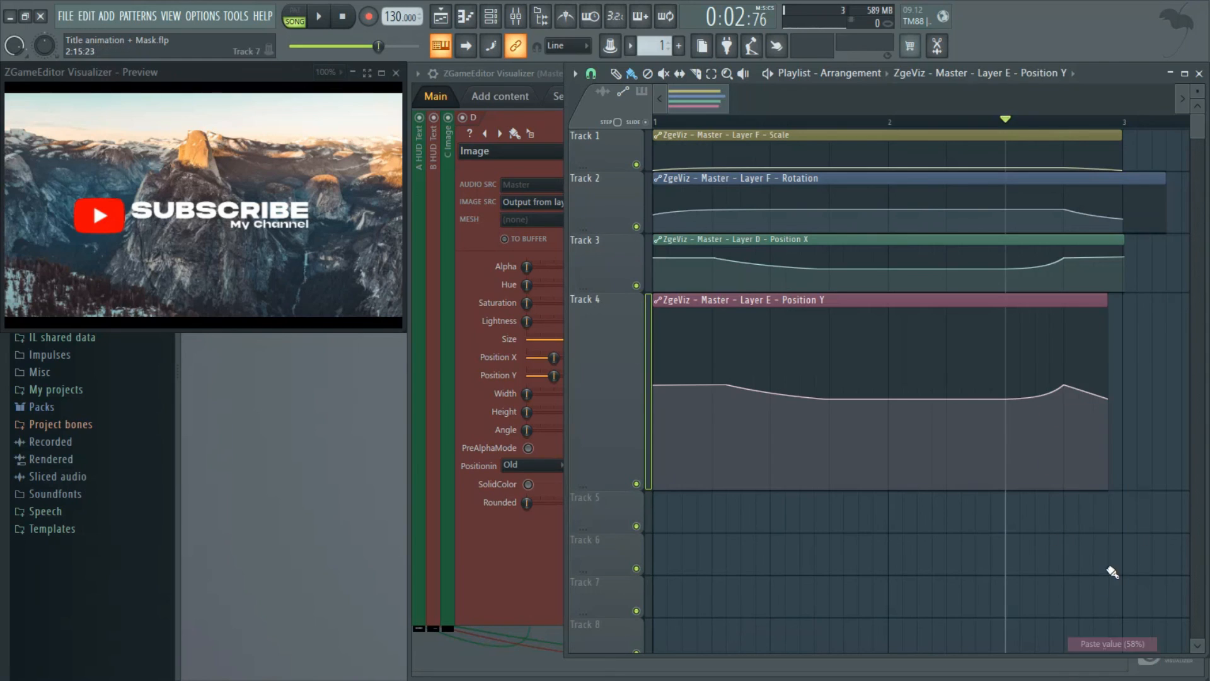
Extend the Position Y clip's last point to bar 3 with the copied 58% value, and preview the exit animation.
left_click(1111, 401)
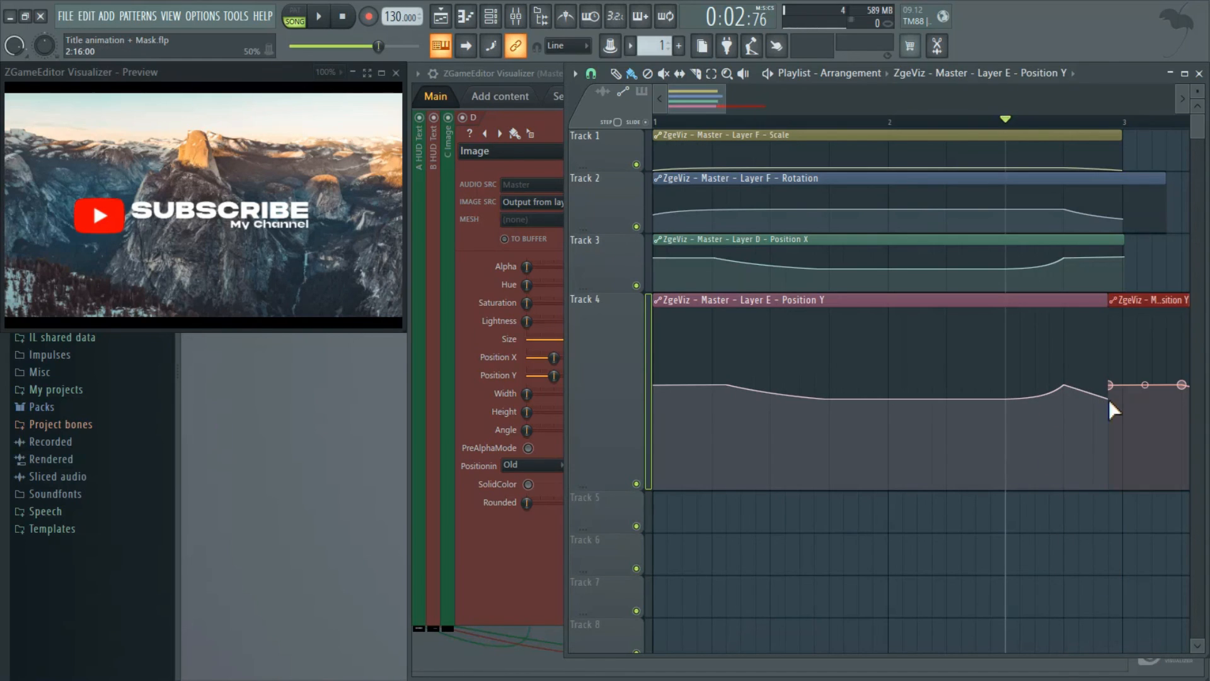
right_click(1149, 316)
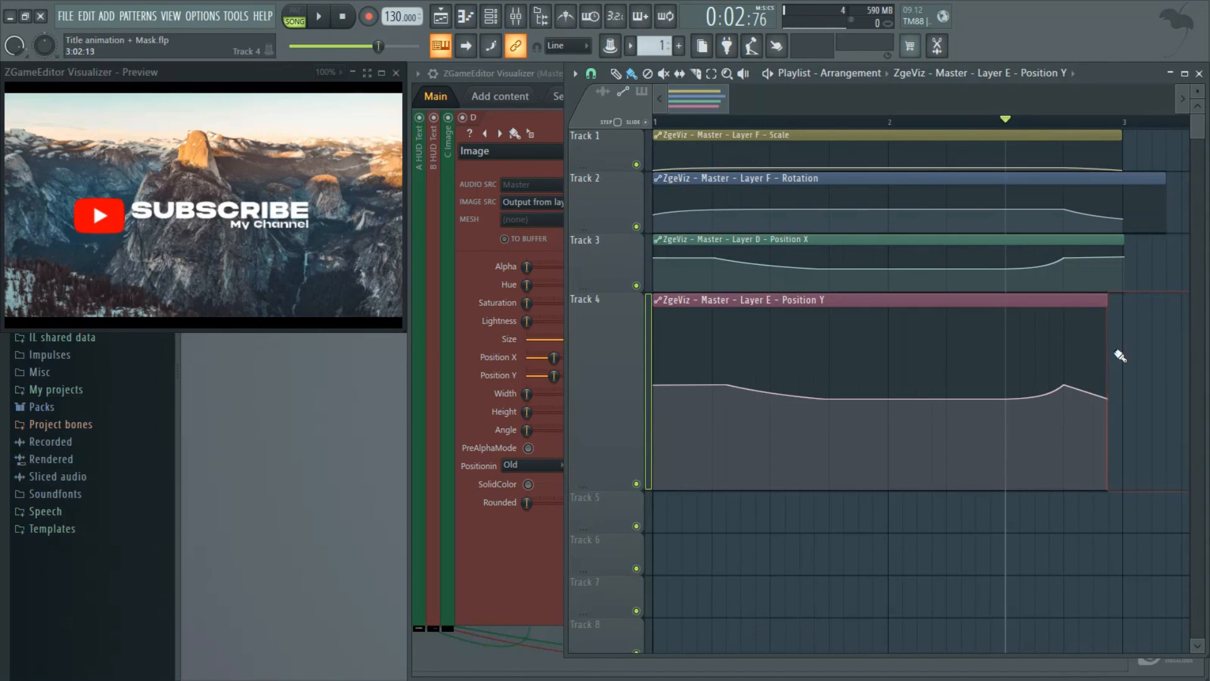
right_click(1121, 401)
left_click(1151, 645)
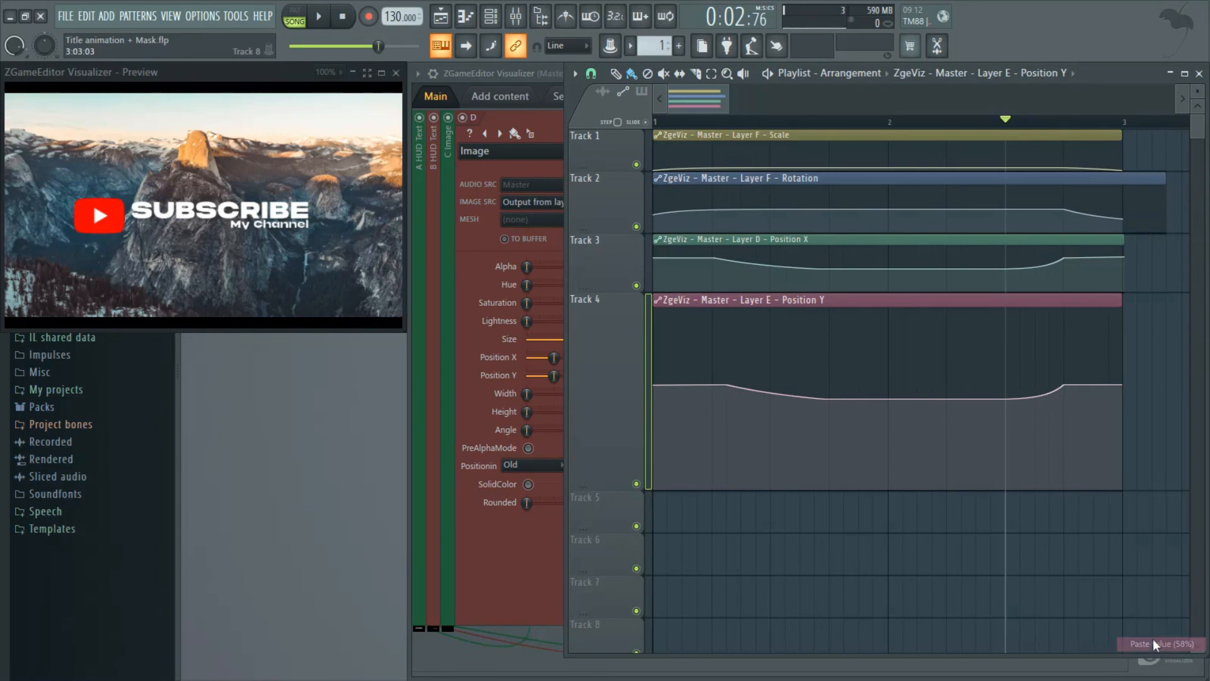
key("space")
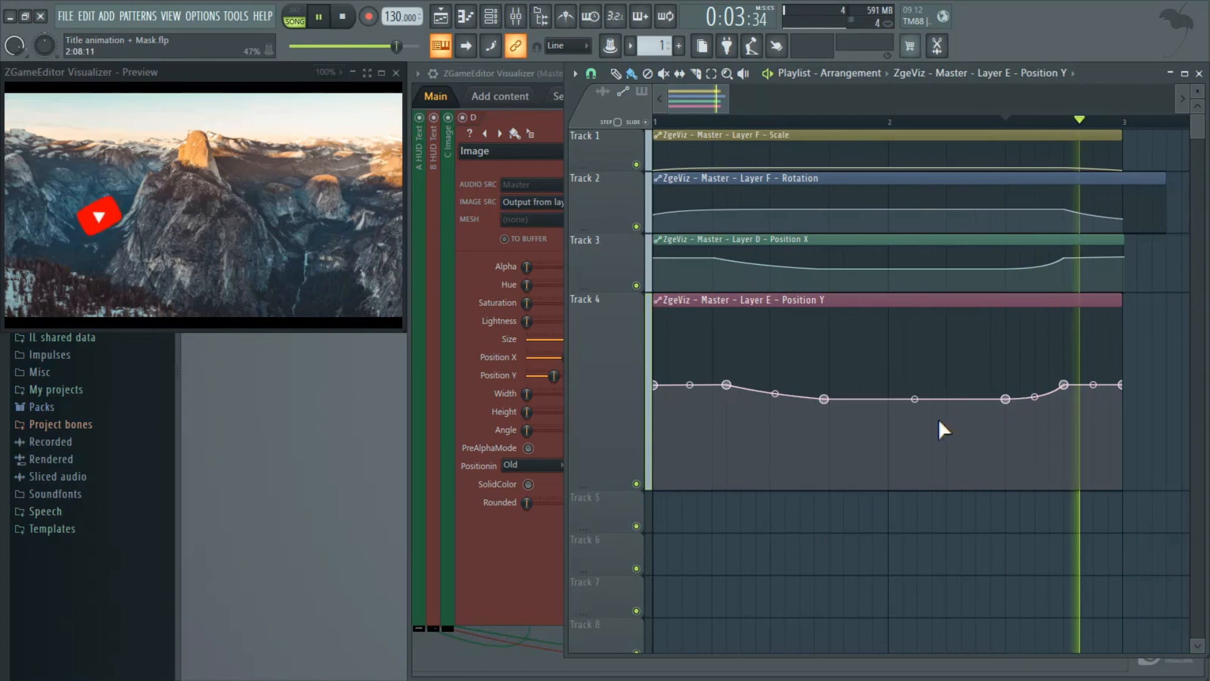
key("space")
Shrink Track 4 to a compact height and view the whole title animation in the Visualizer's fullscreen preview.
left_click_drag(620, 485, 620, 327)
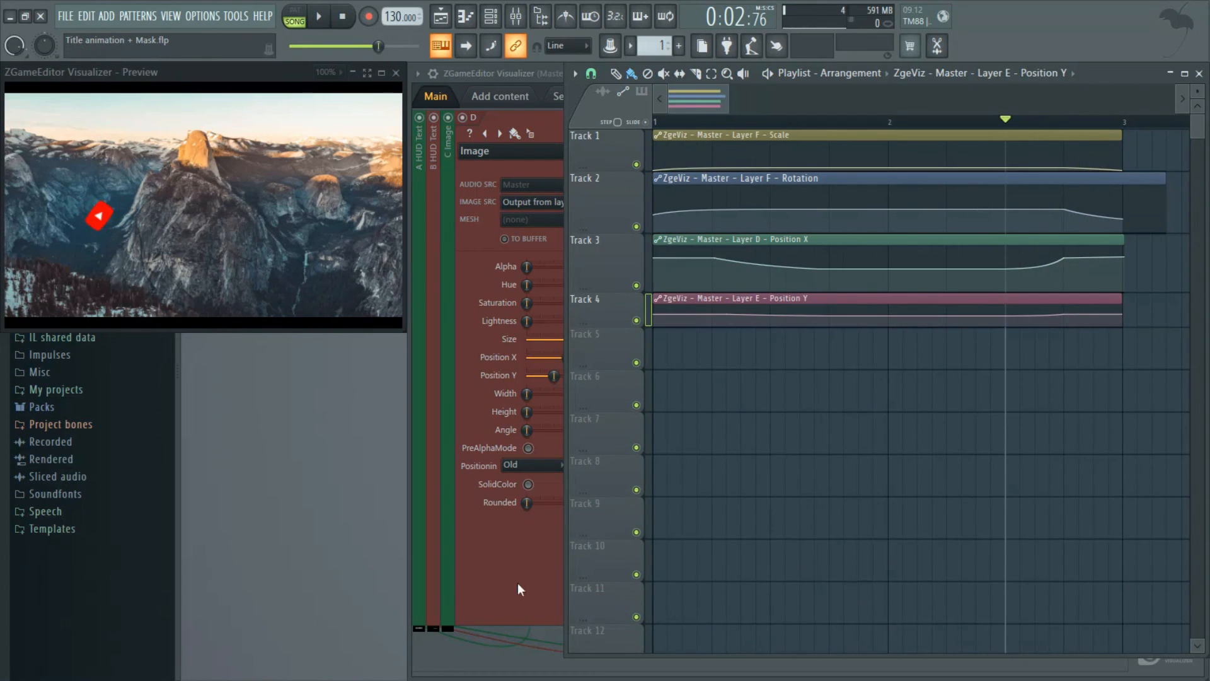
left_click(513, 638)
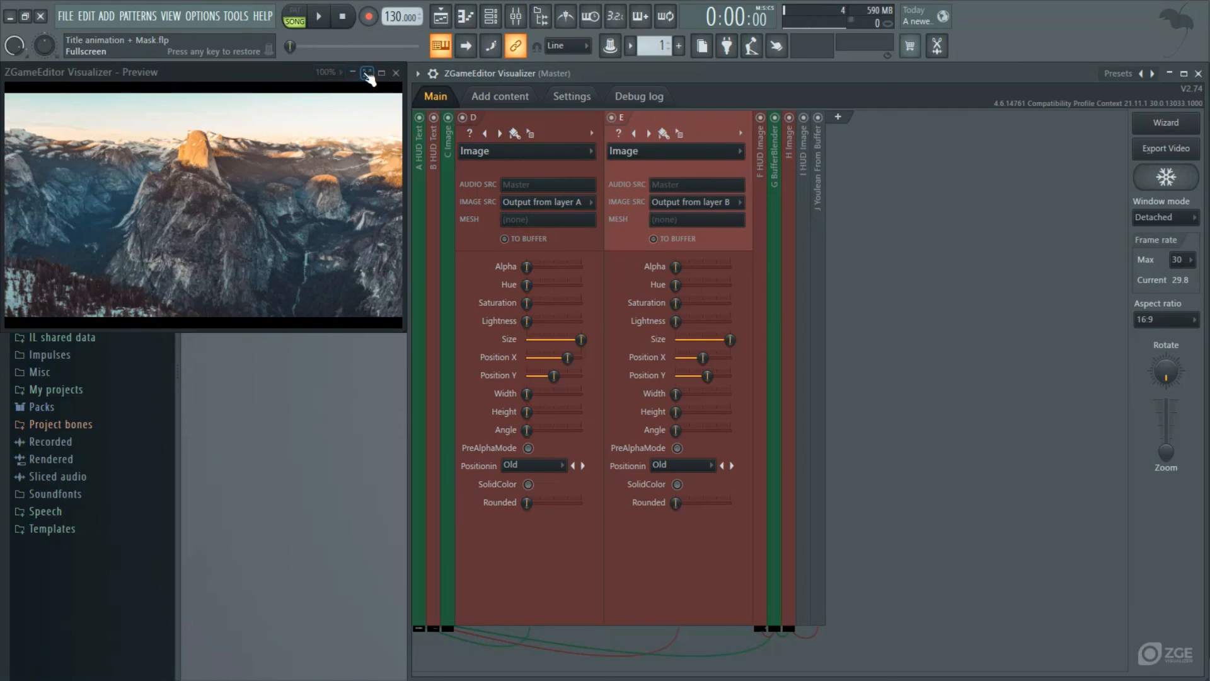
left_click(368, 74)
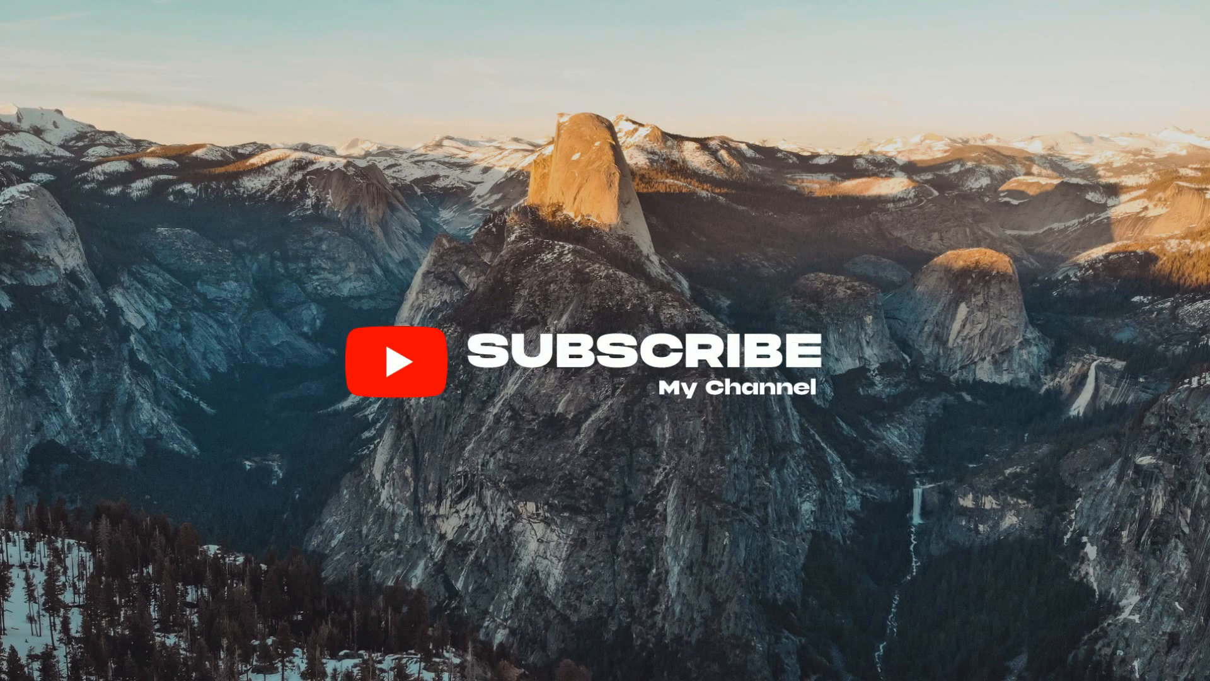